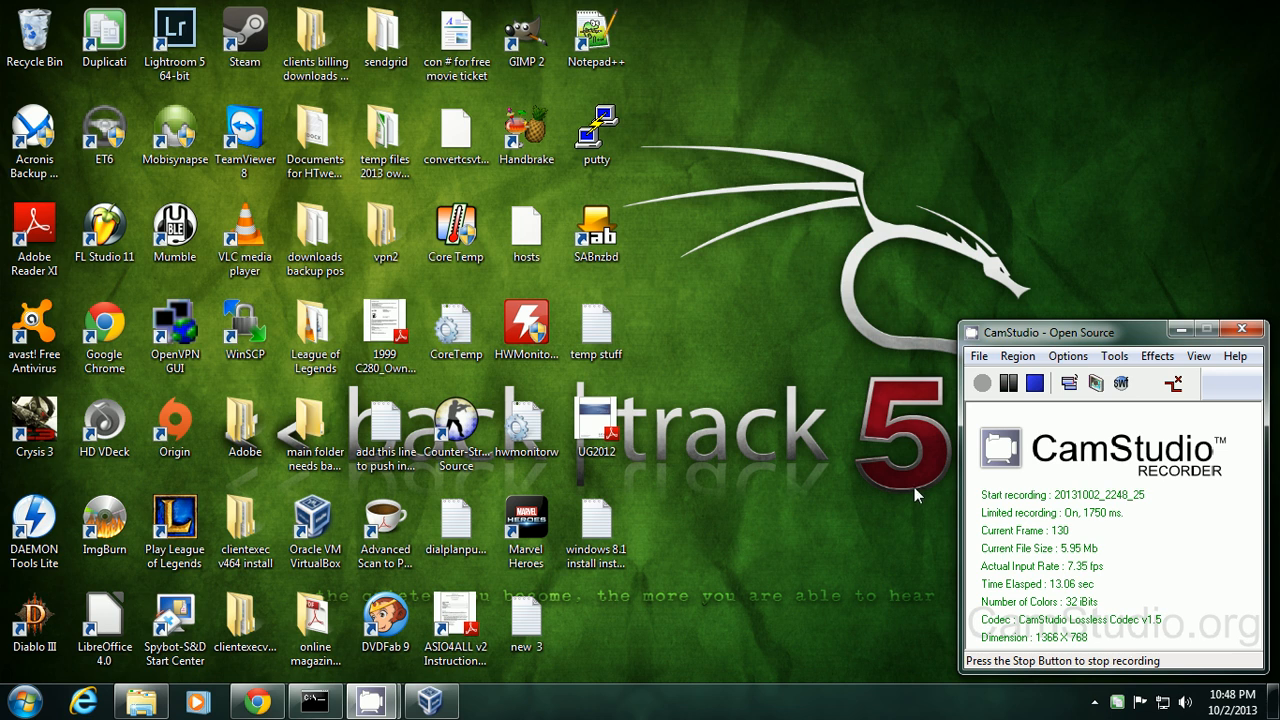
Bring the maximized VirtualBox Manager, listing the 'centos 6.4 64 bit' machine, to the front.
click(431, 703)
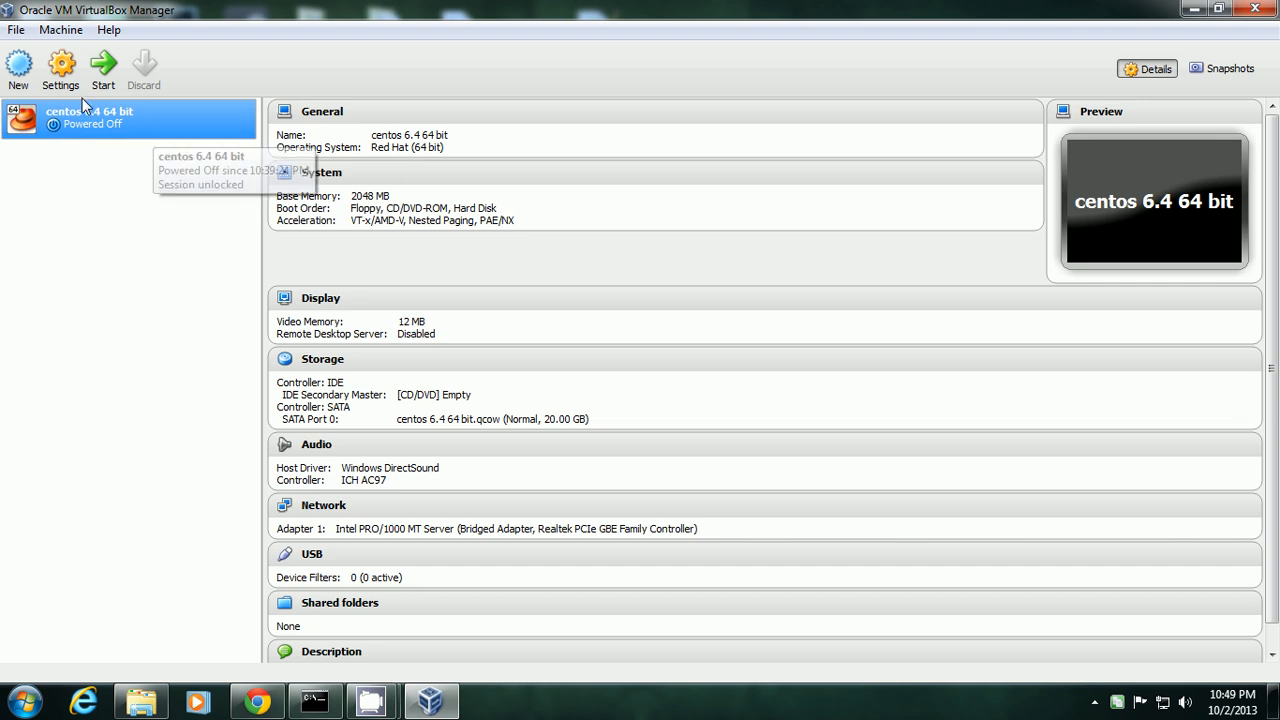
Create a new machine named 'centos 6.4 63 bit ver2' with version Red Hat (64 bit).
click(18, 65)
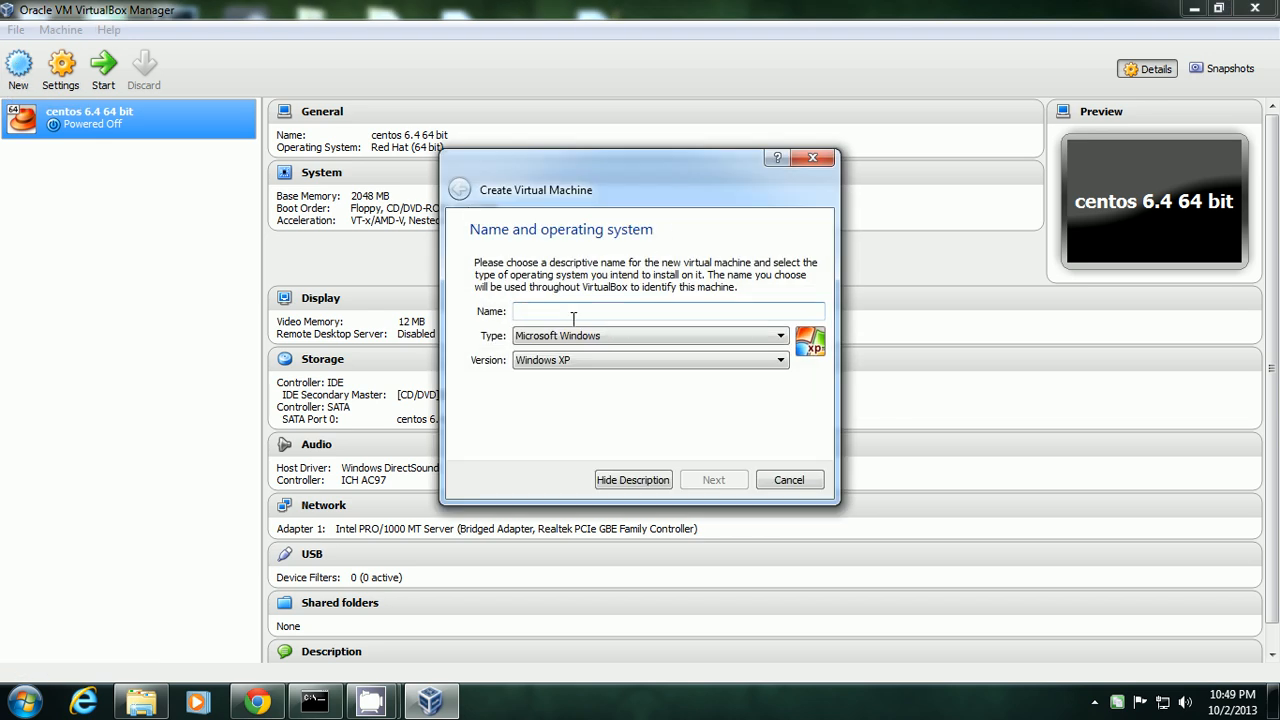
text(centos 6.4 63 bit ver2)
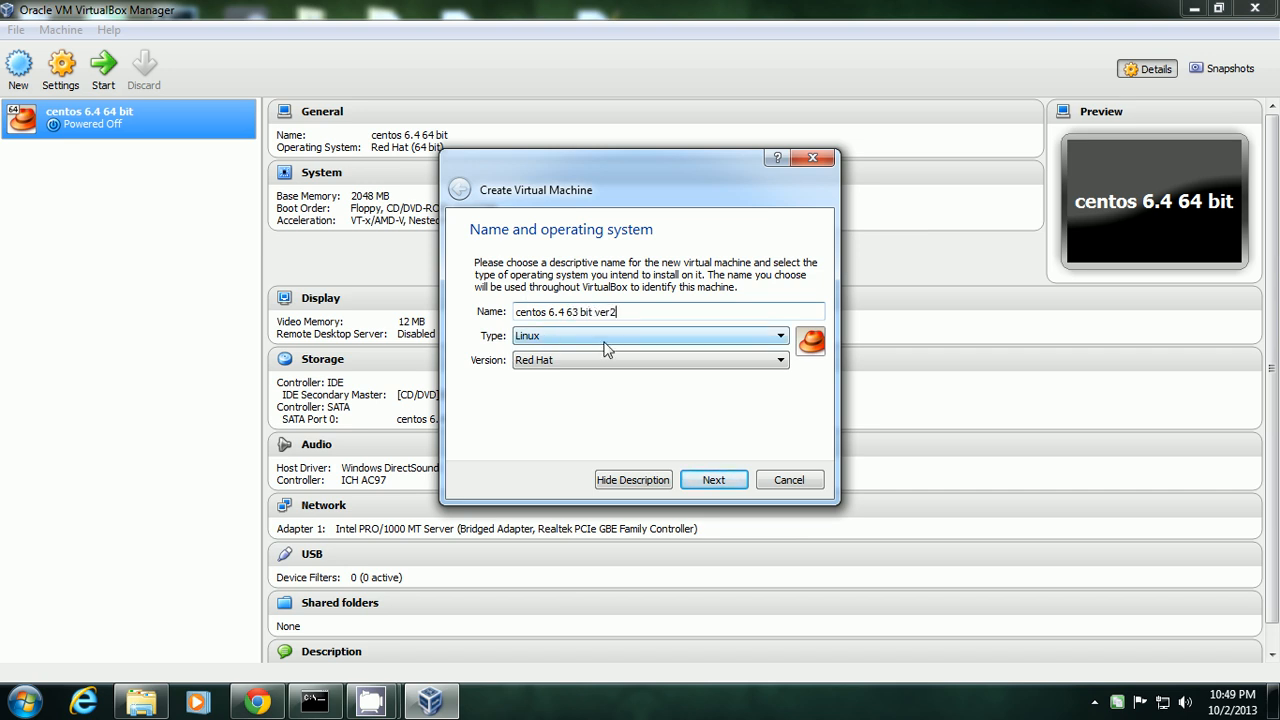
click(560, 366)
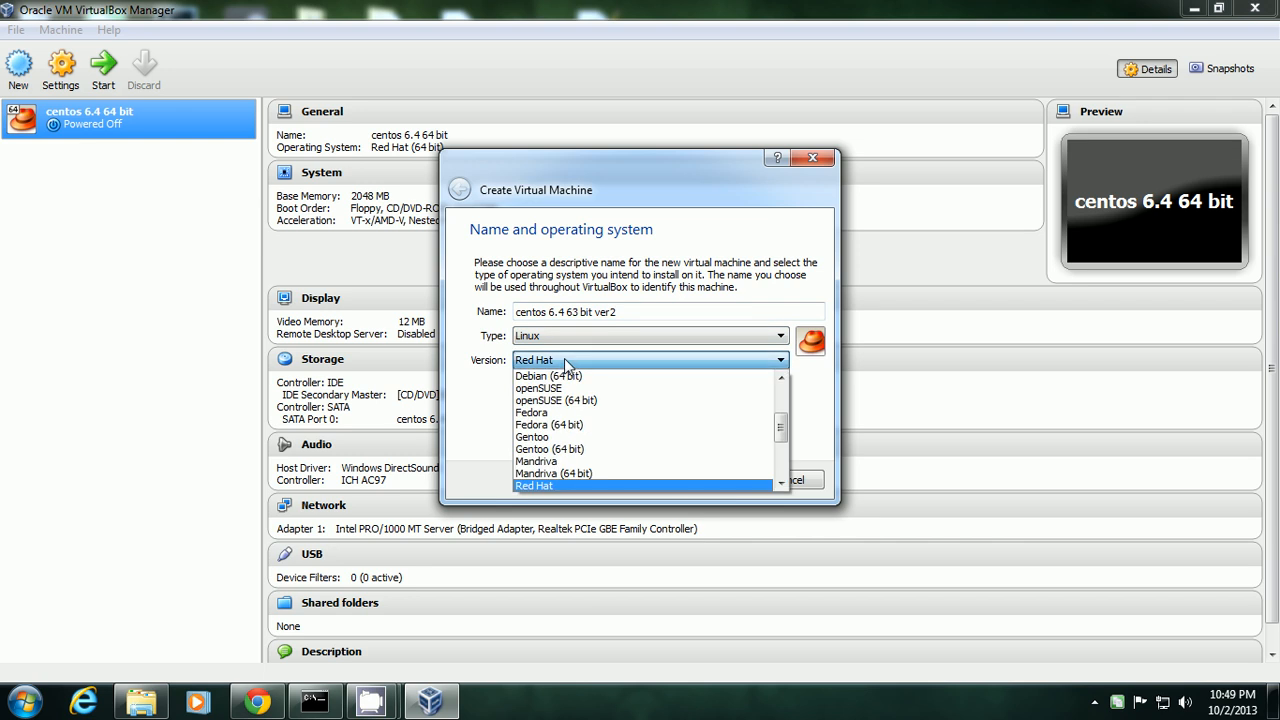
click(782, 482)
click(782, 485)
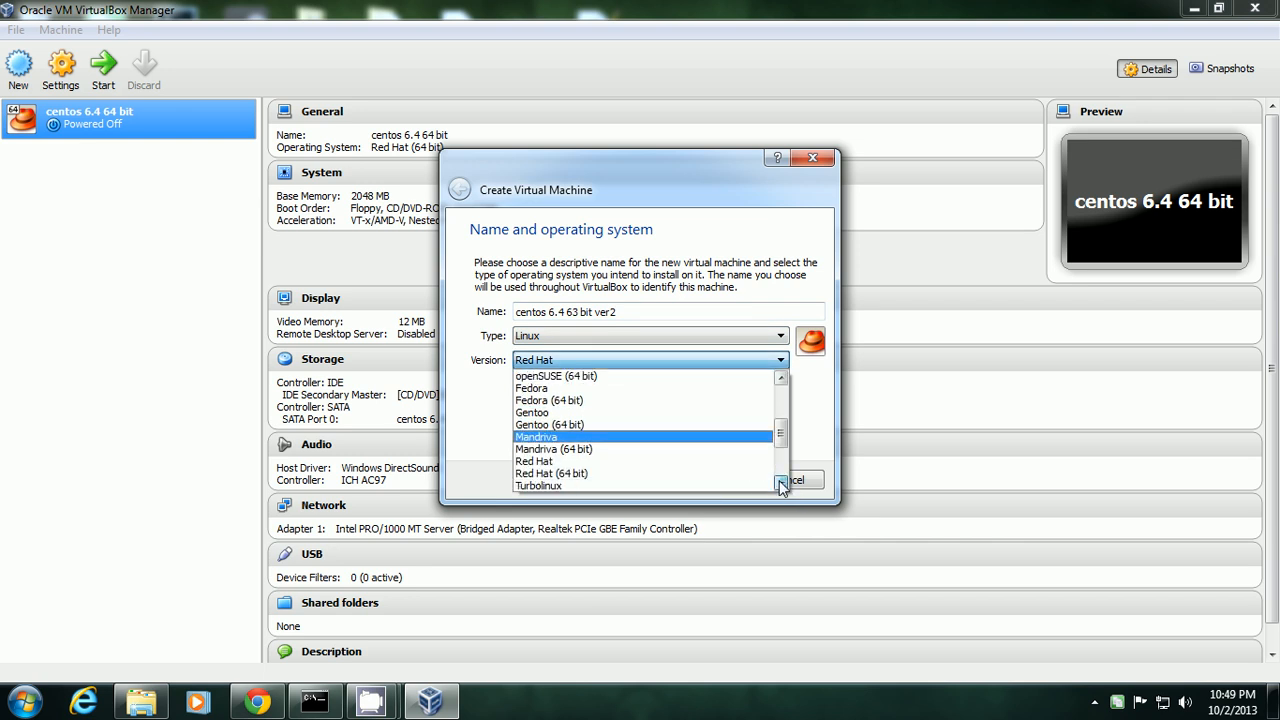
click(695, 474)
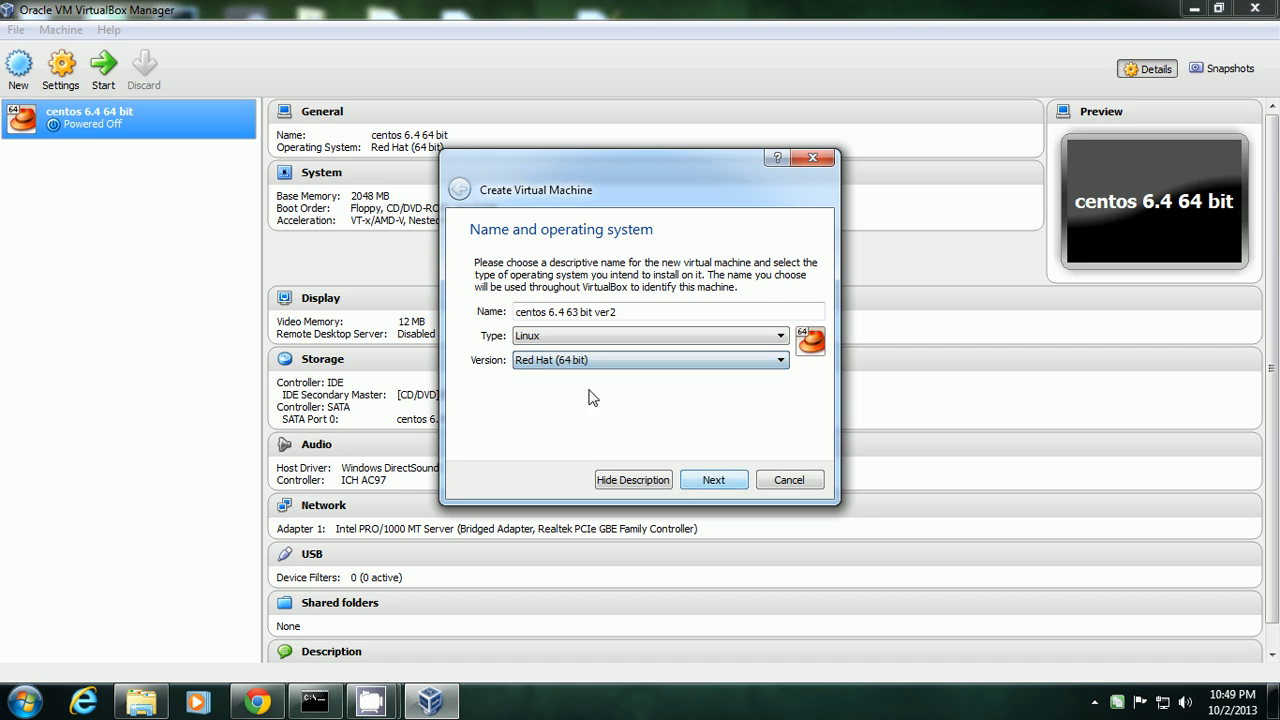
click(713, 480)
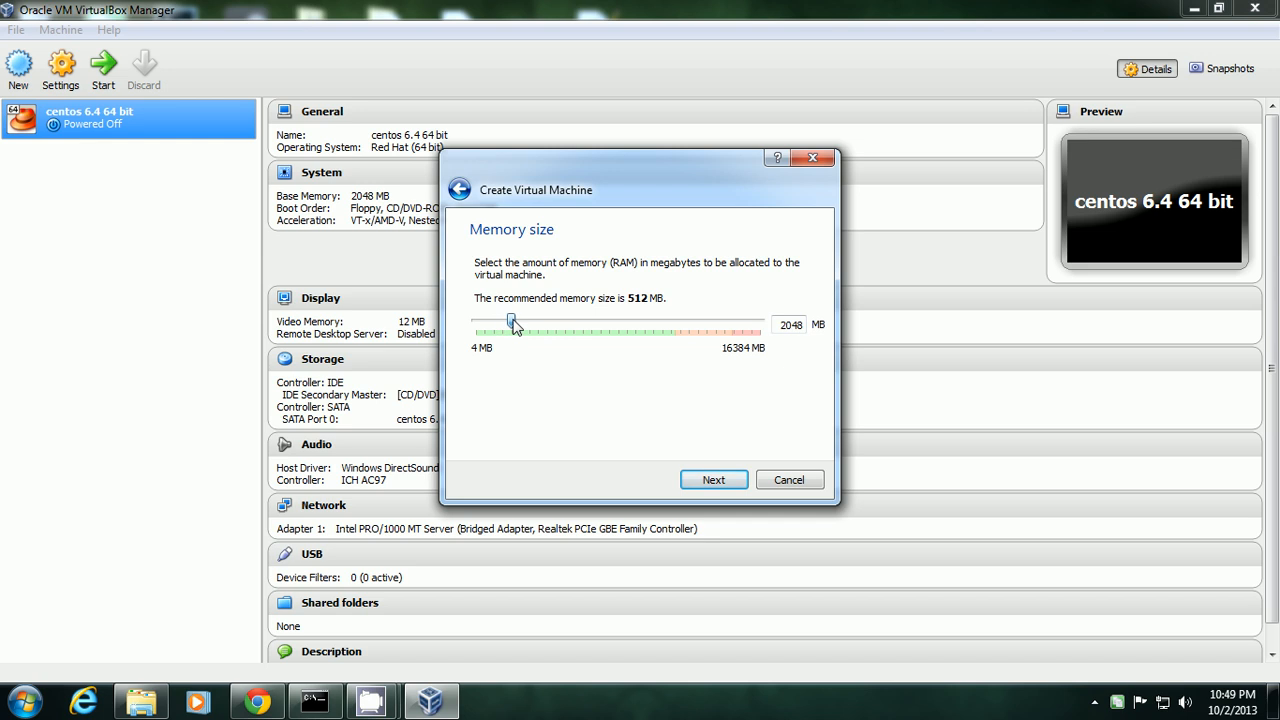
Keep 2048 MB memory and create a new virtual hard drive using the QCOW file type.
click(713, 480)
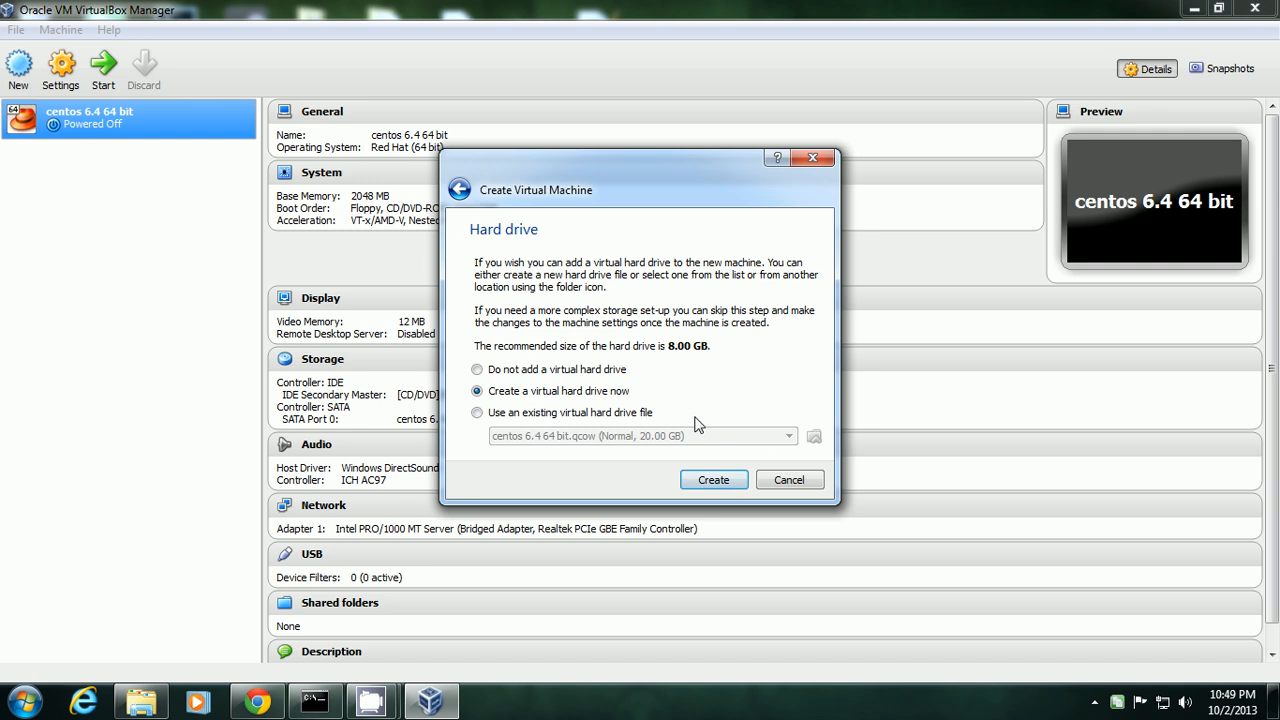
click(714, 480)
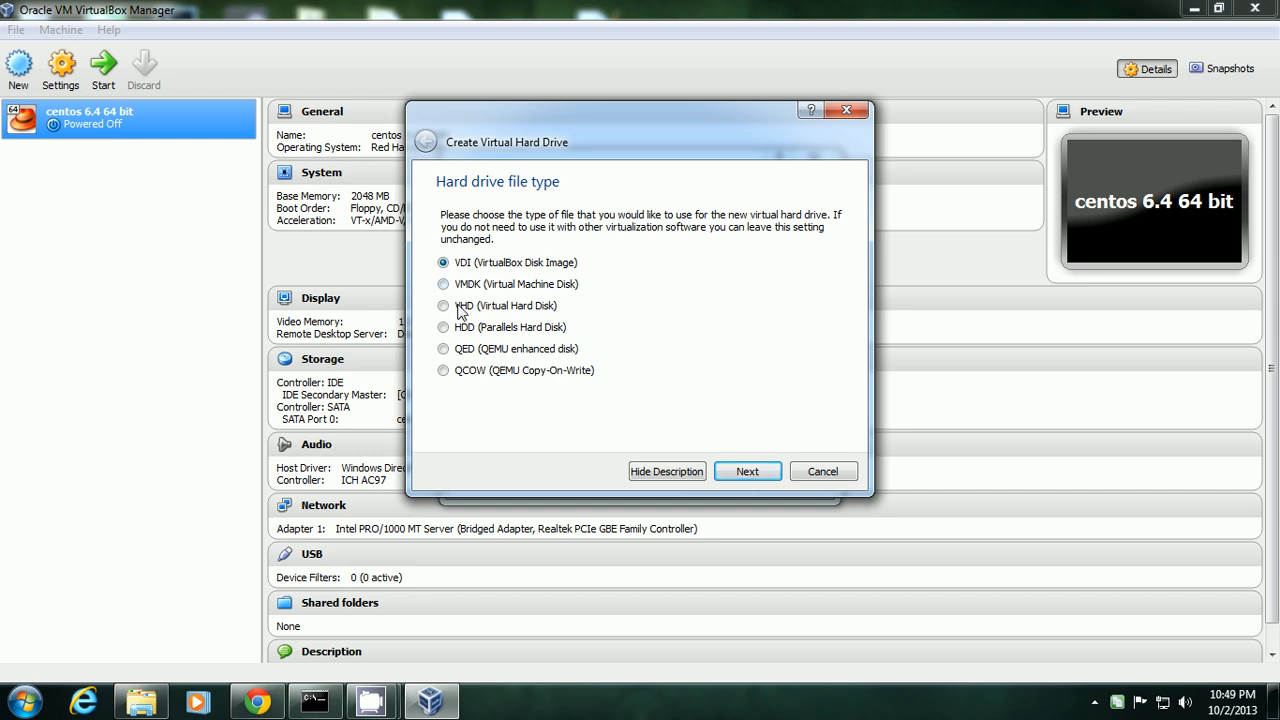
click(460, 287)
click(445, 306)
click(443, 264)
click(443, 371)
Set the virtual disk size to 20 GB and bring up its save-location chooser.
click(748, 472)
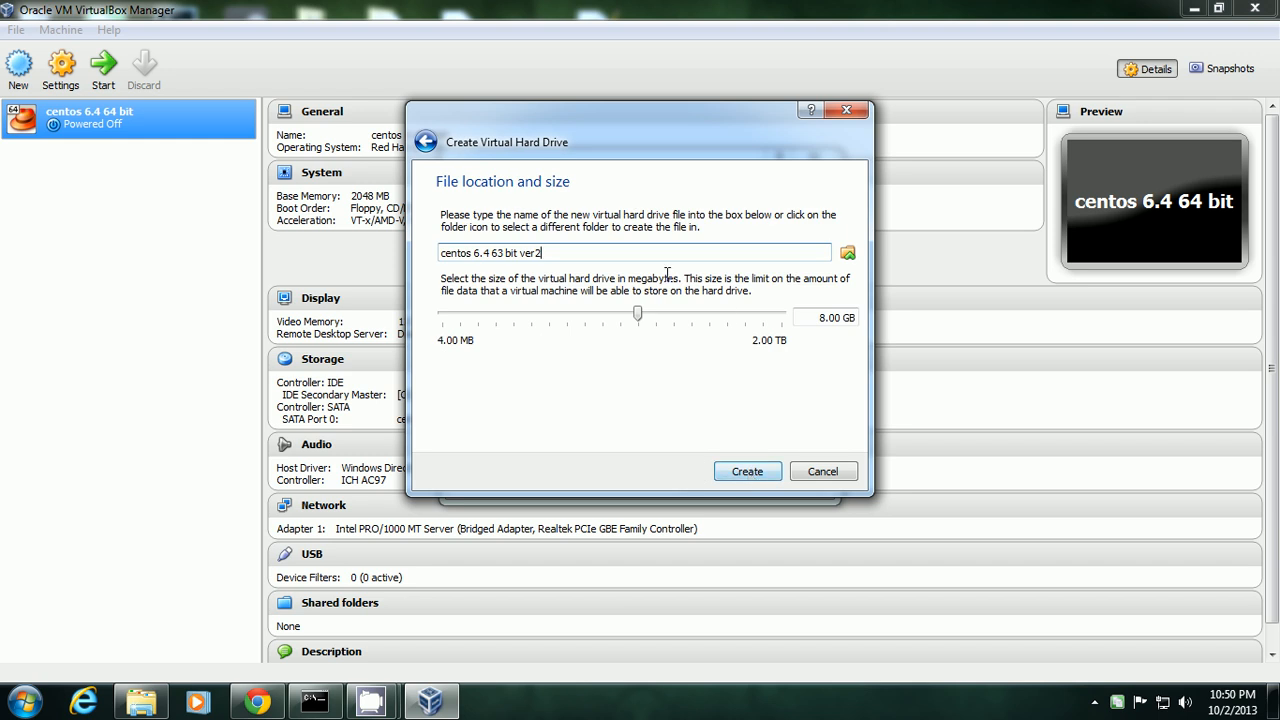
drag(821, 318, 868, 330)
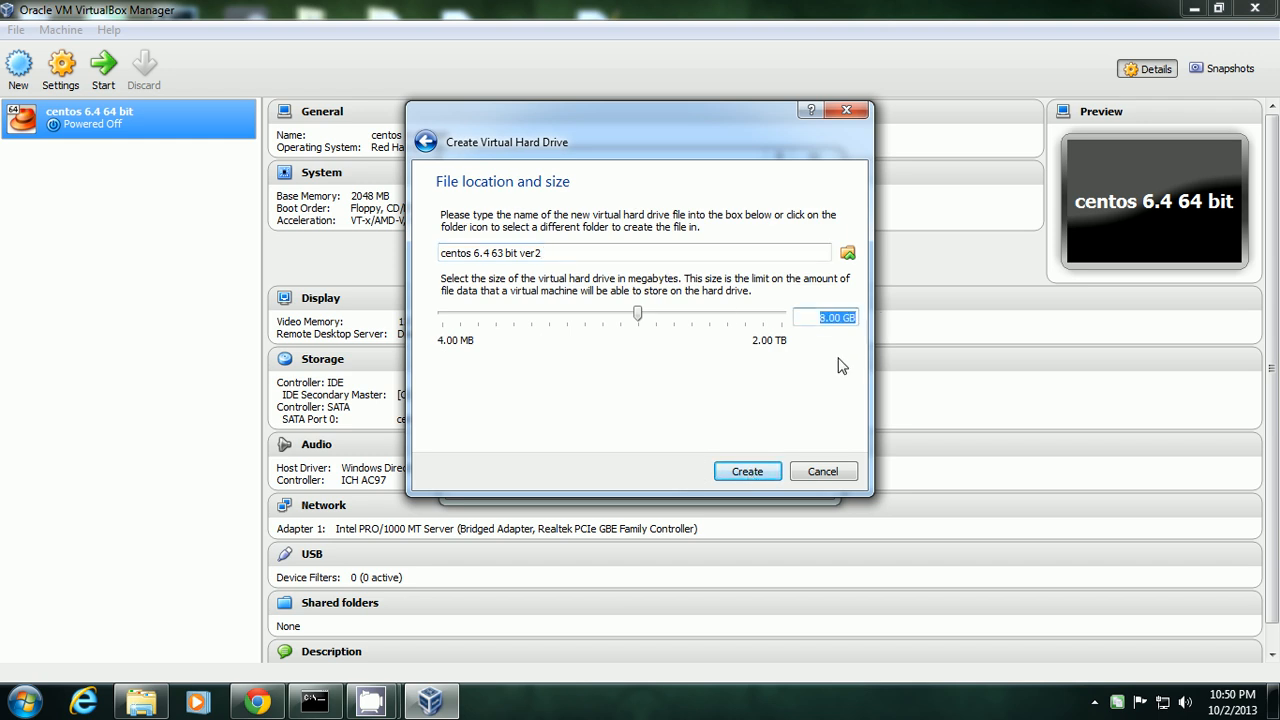
text(20 GB)
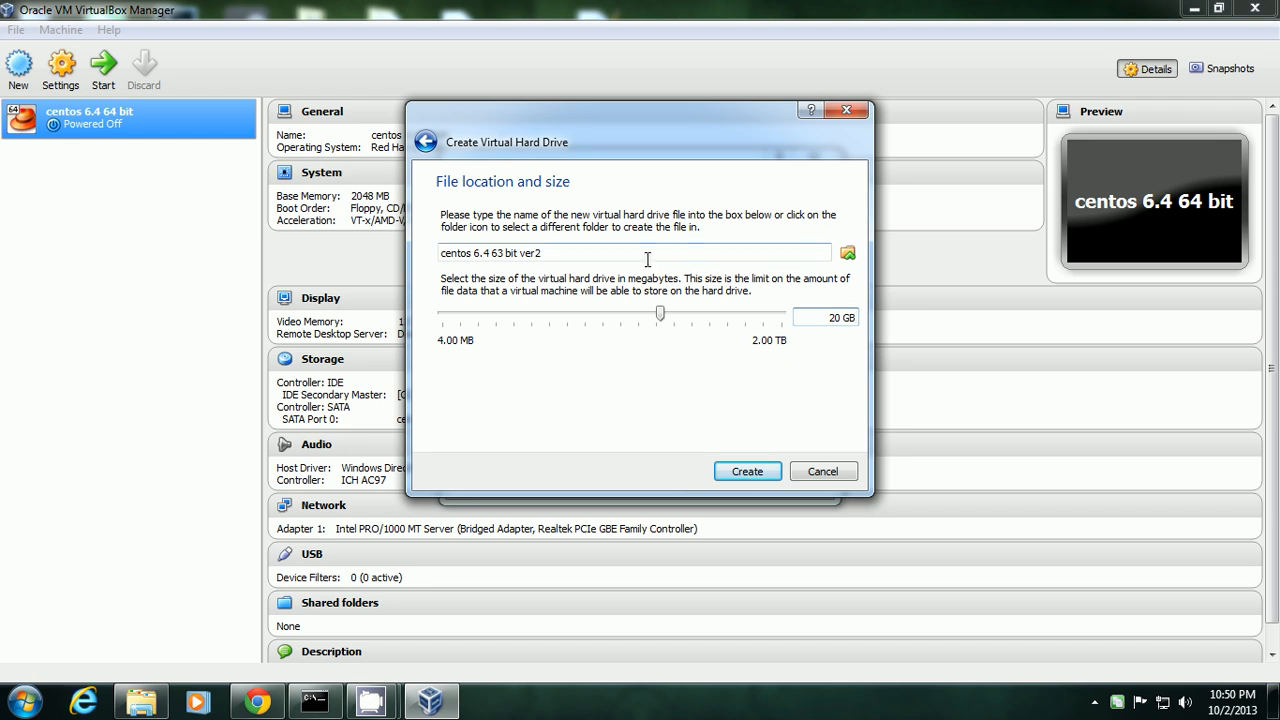
click(847, 255)
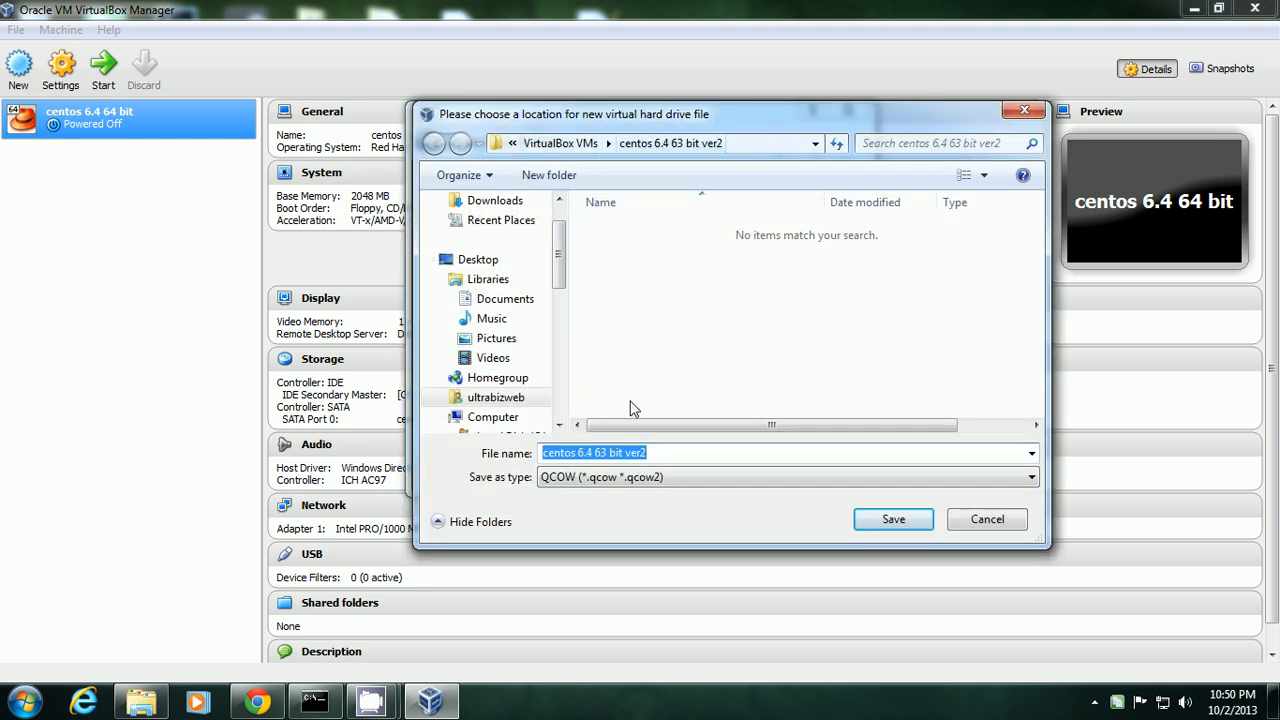
Browse to the 'virtualbox virtual machines 2013' folder on StorageUltra (D:).
click(668, 453)
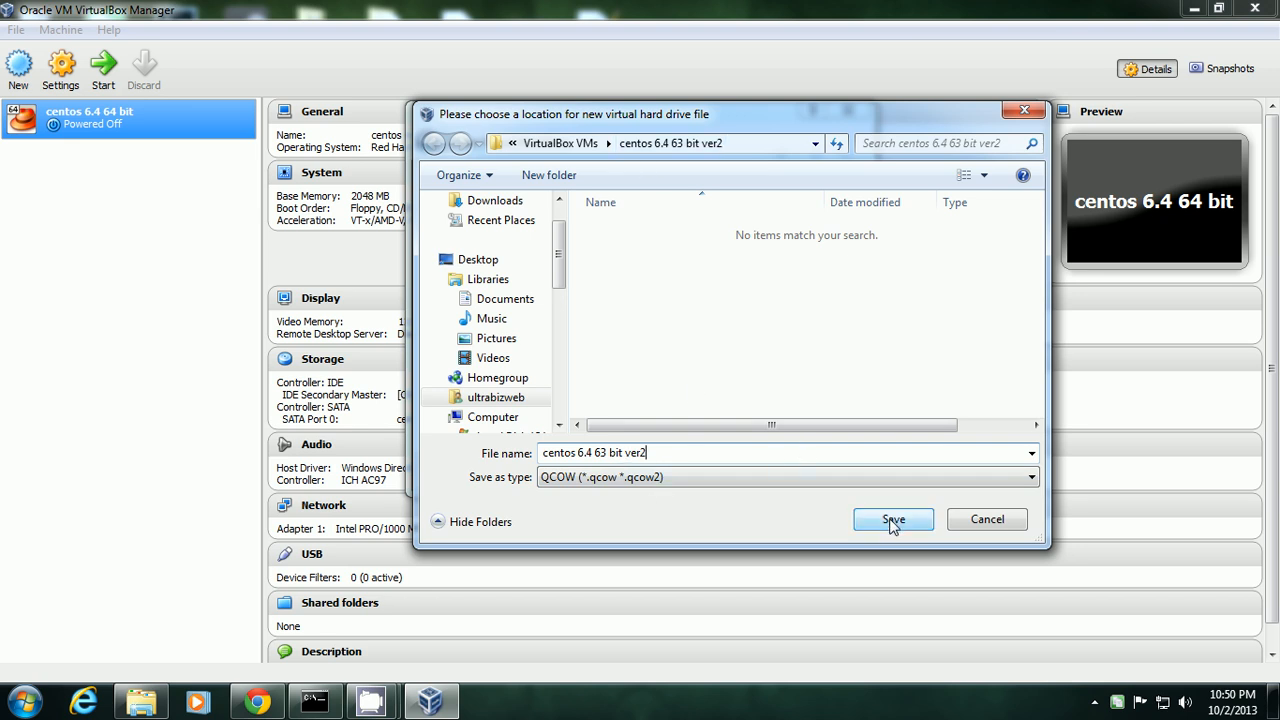
click(530, 144)
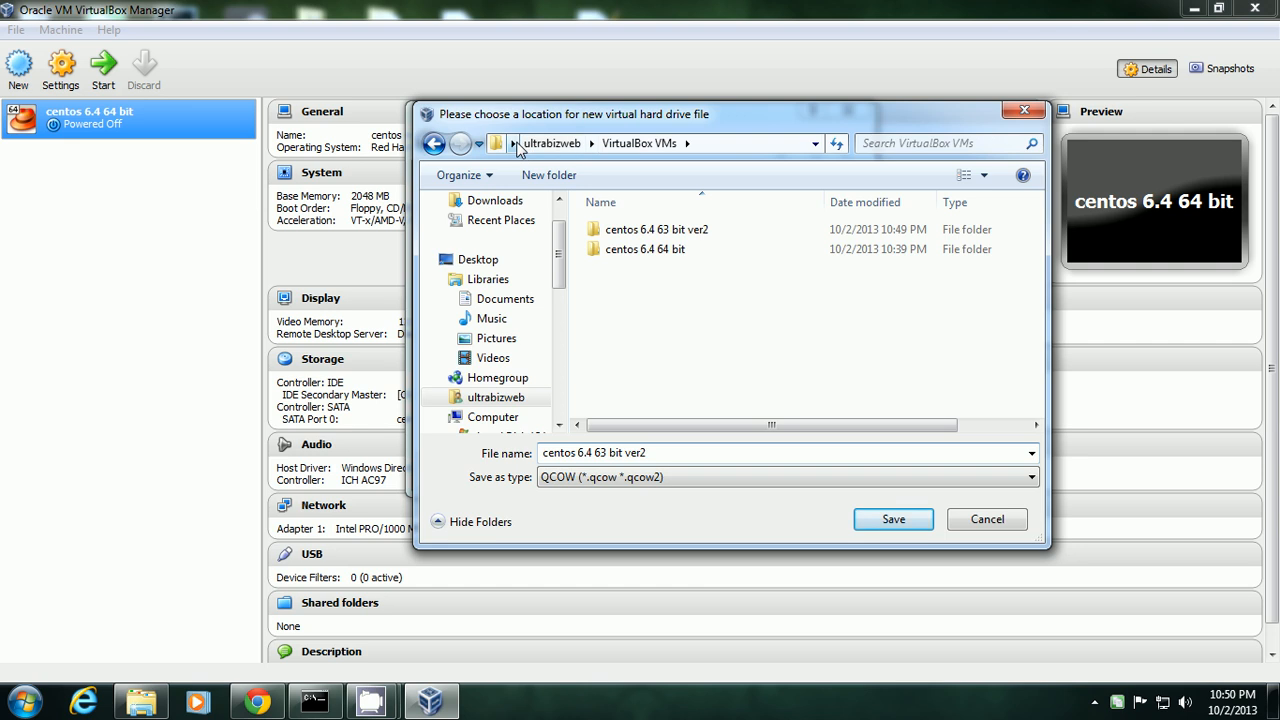
click(552, 143)
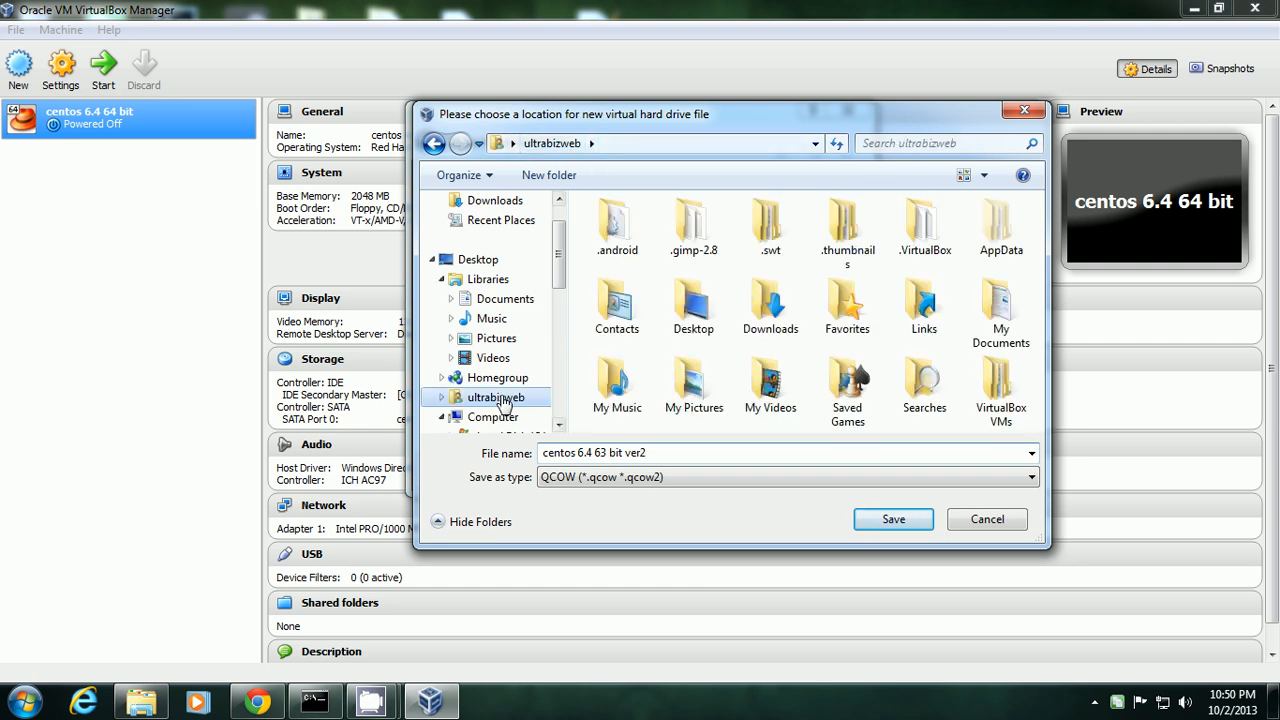
drag(560, 254, 557, 307)
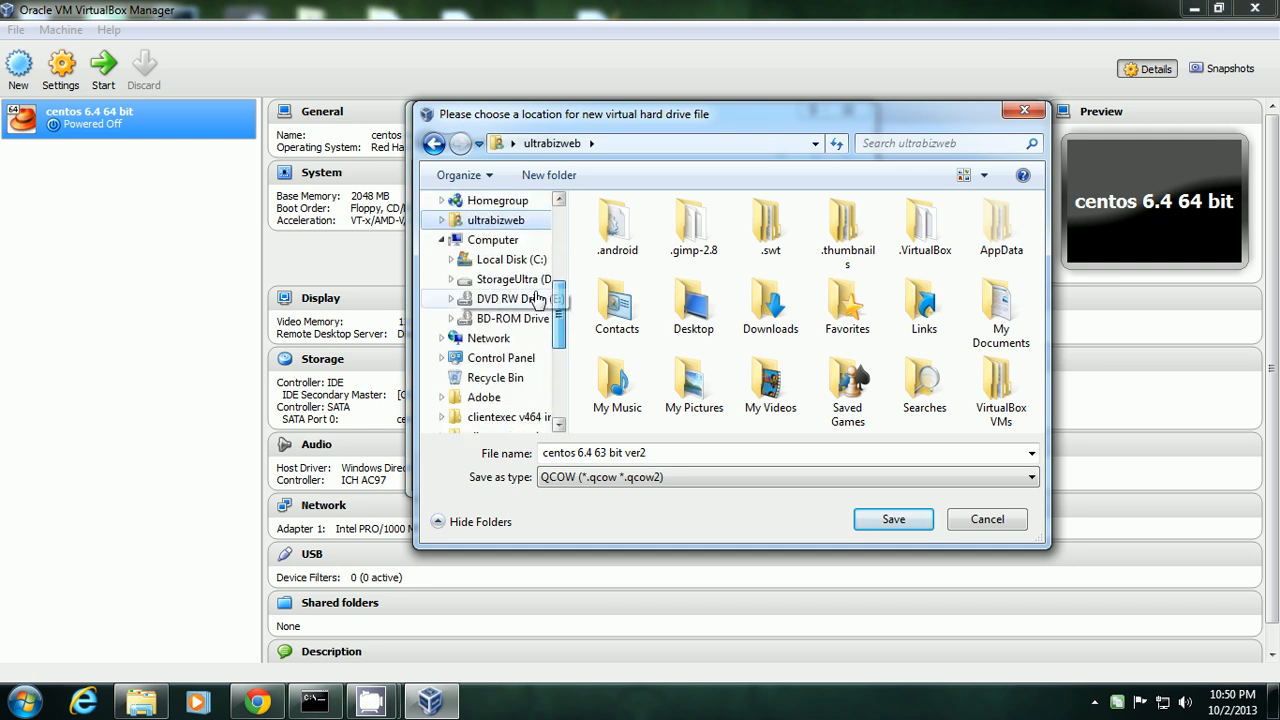
click(497, 280)
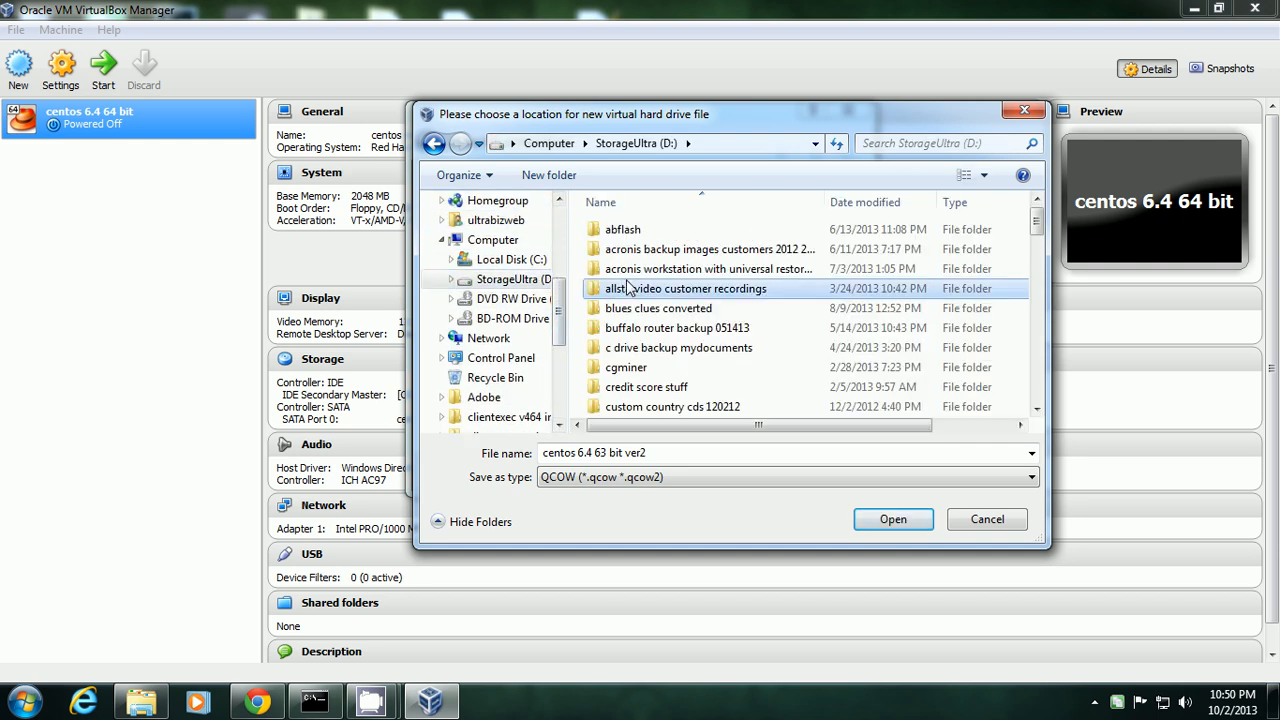
scroll(628, 287, down, 10)
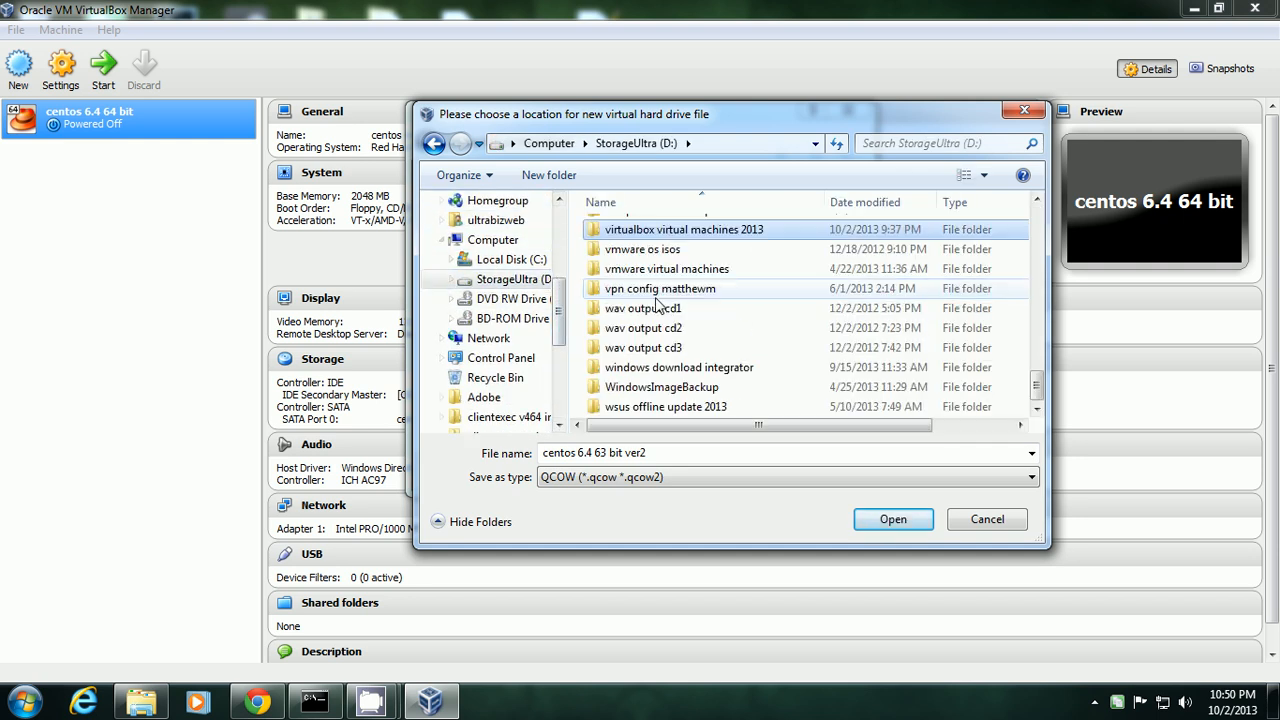
double_click(710, 231)
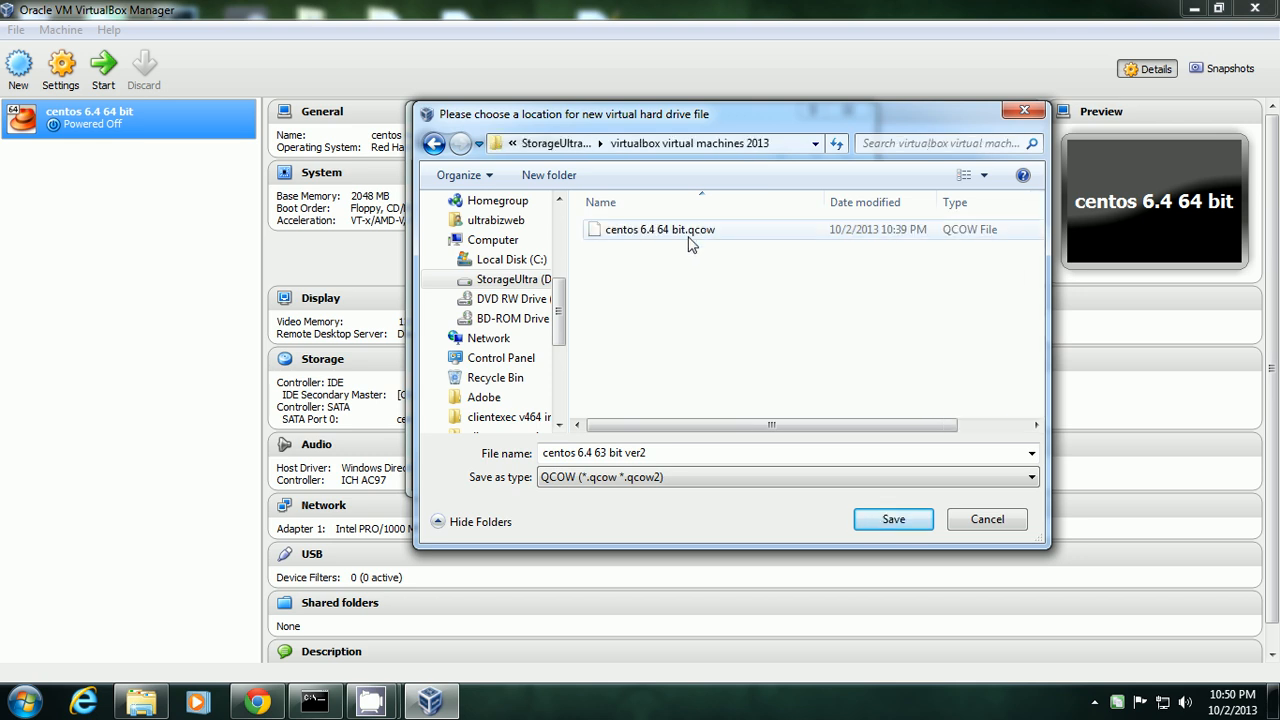
Rename the disk file to 'centos 6.4 64 bit ver2.qcow' and save it in that folder.
click(678, 455)
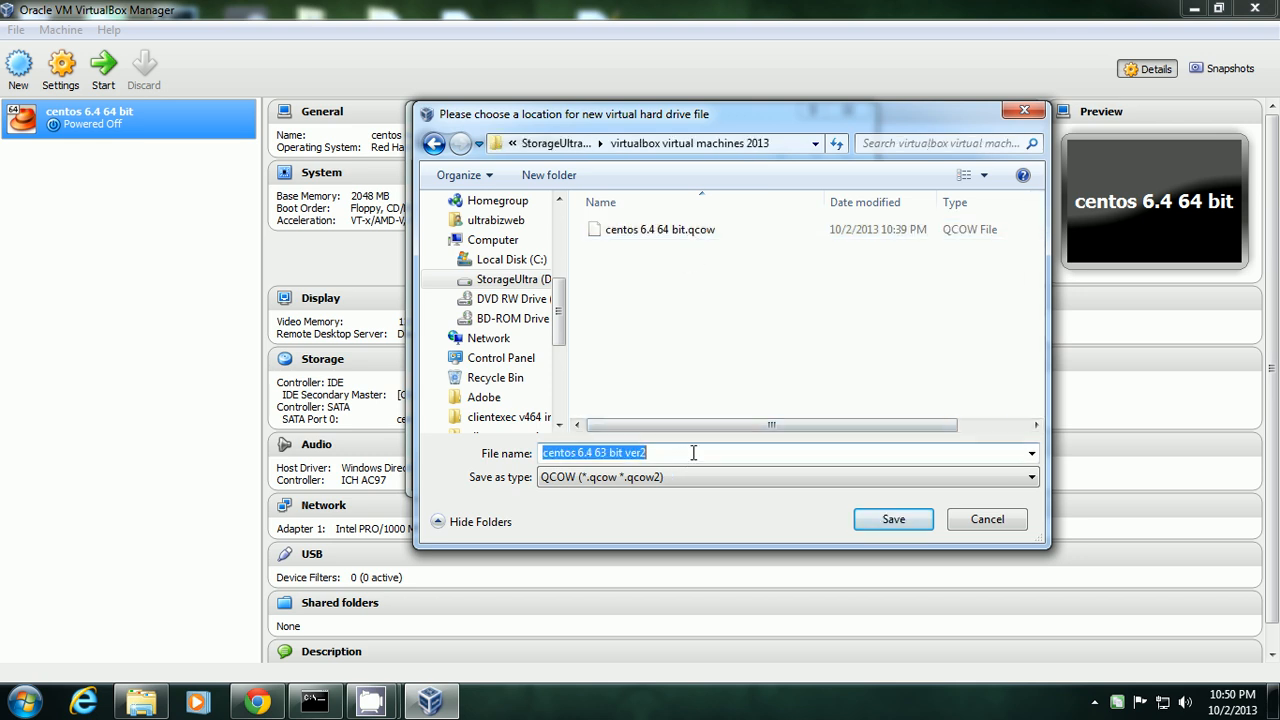
click(693, 453)
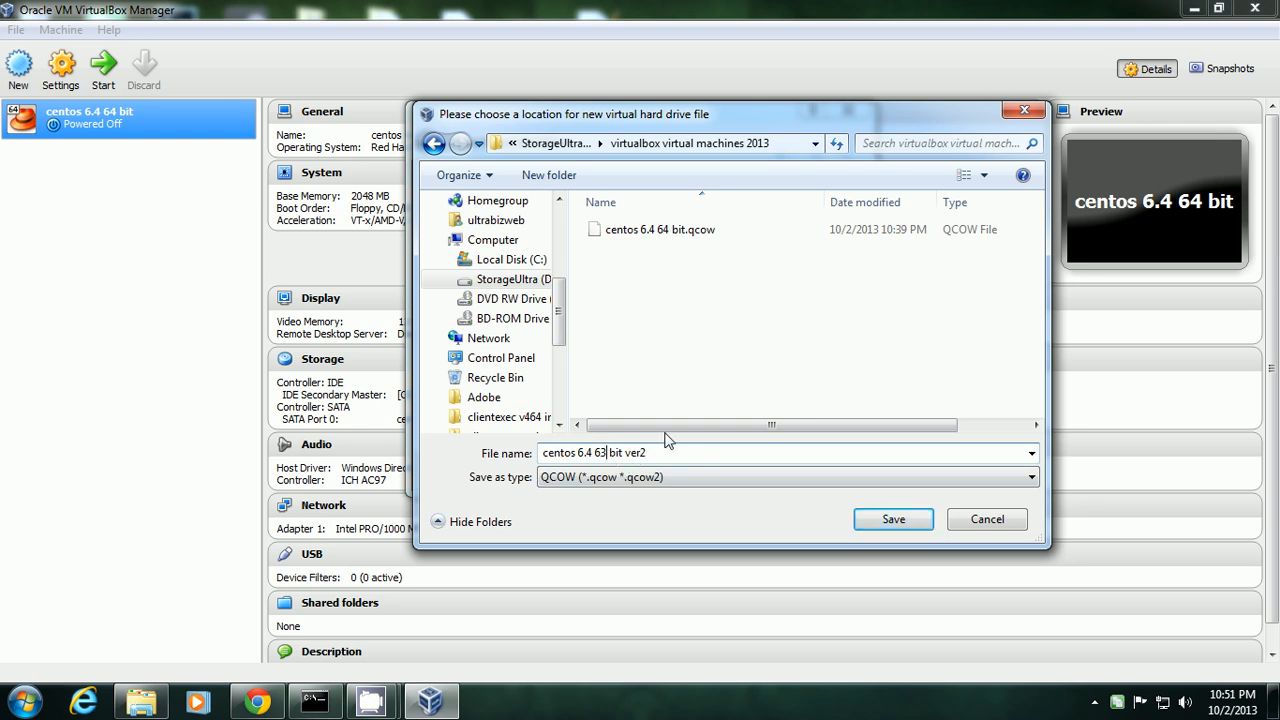
key(BackSpace)
text(4)
click(896, 527)
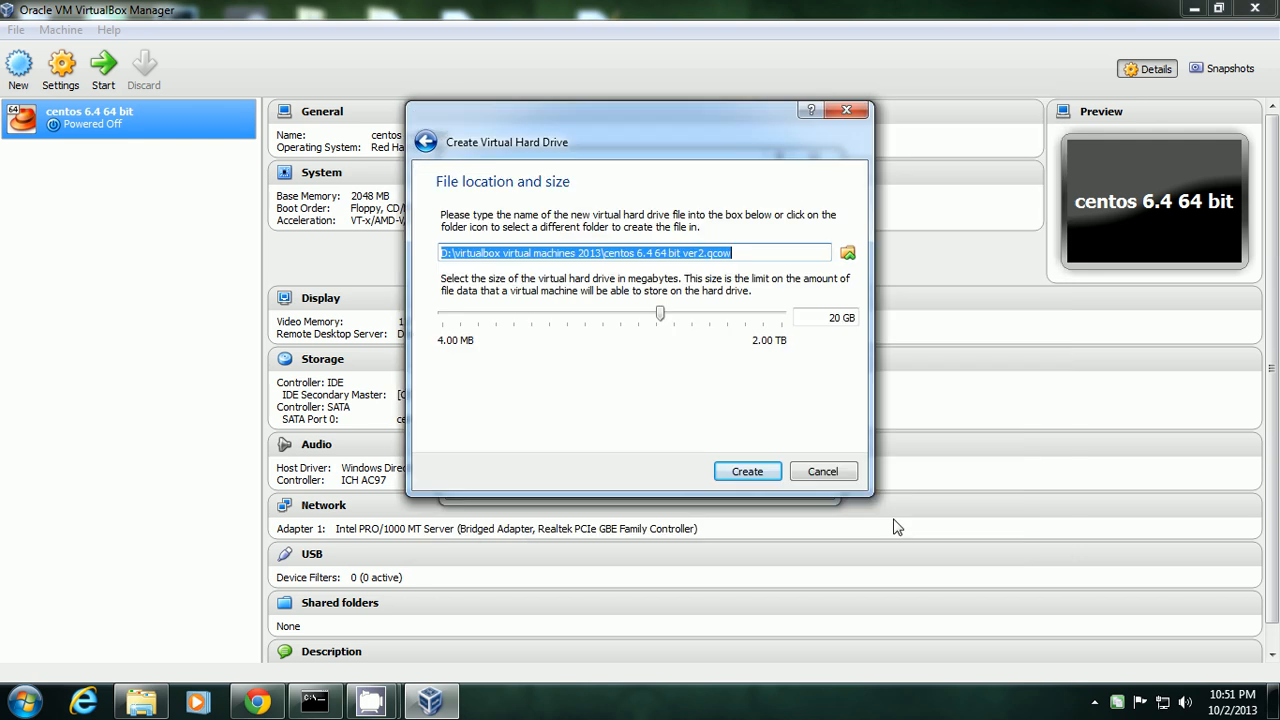
Finish creating the VM and attach the CentOS-6.4-x86_64-minimal ISO to its empty optical drive.
click(747, 473)
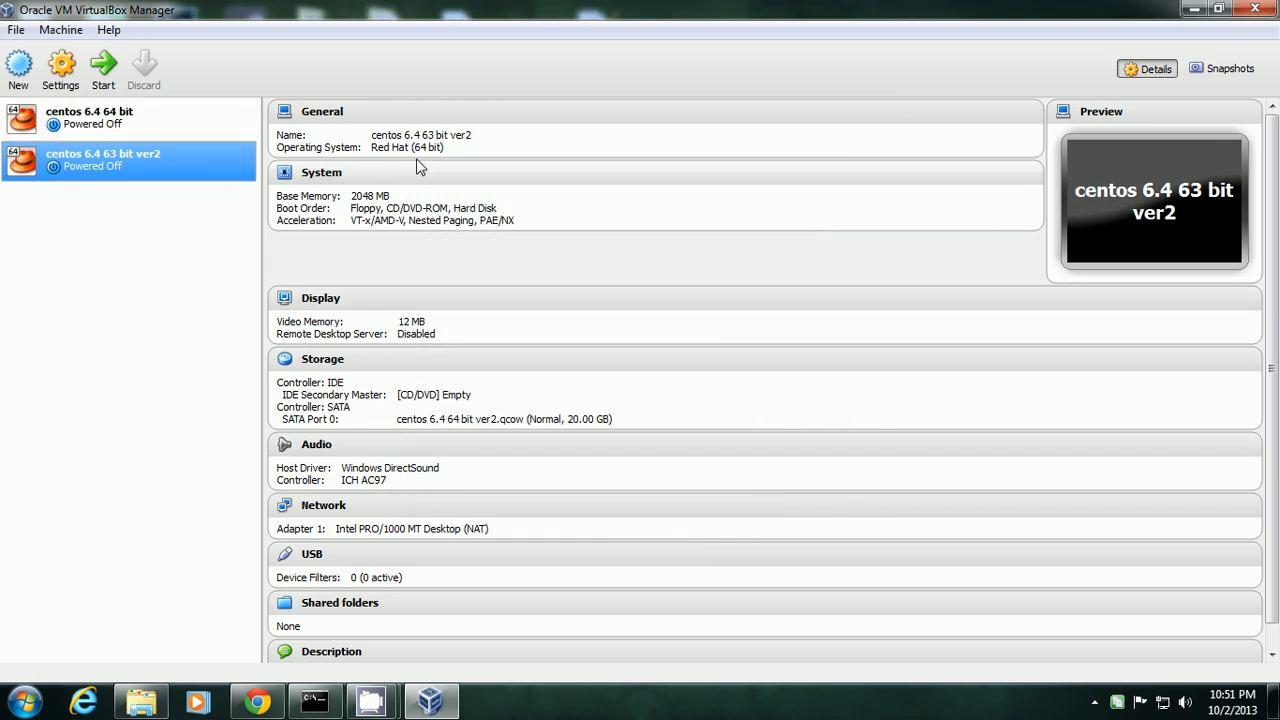
click(322, 360)
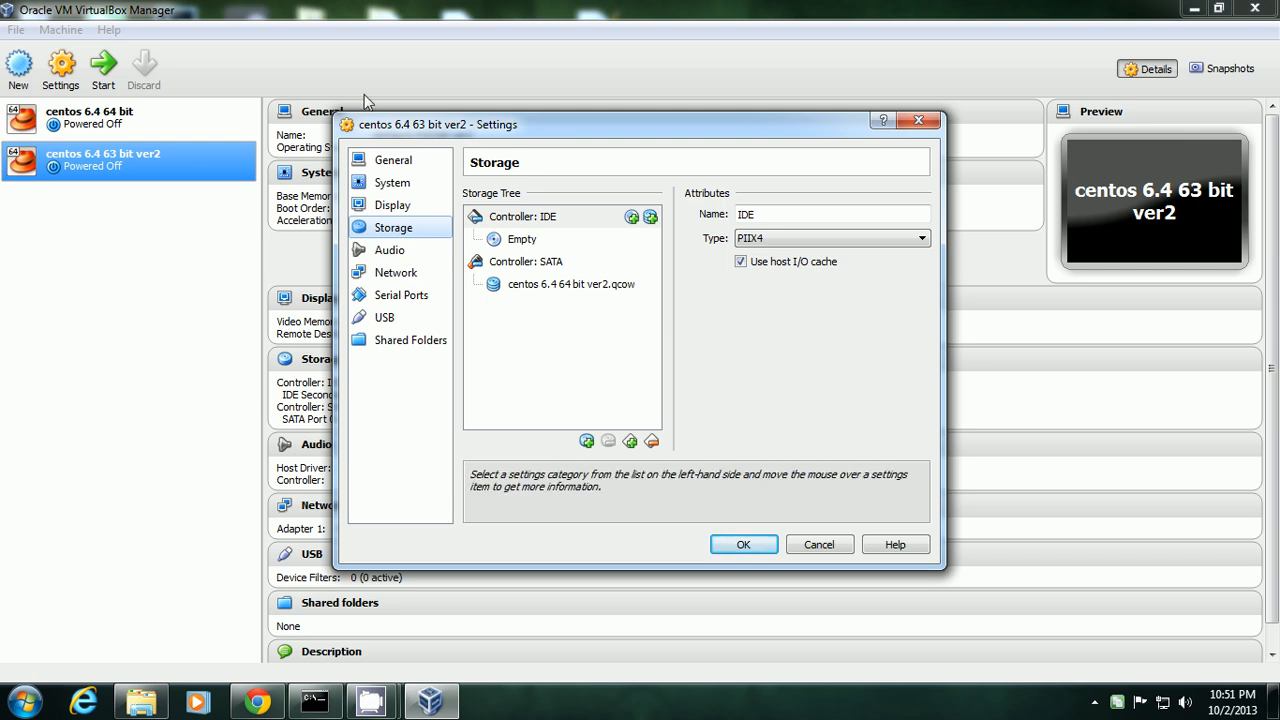
click(519, 240)
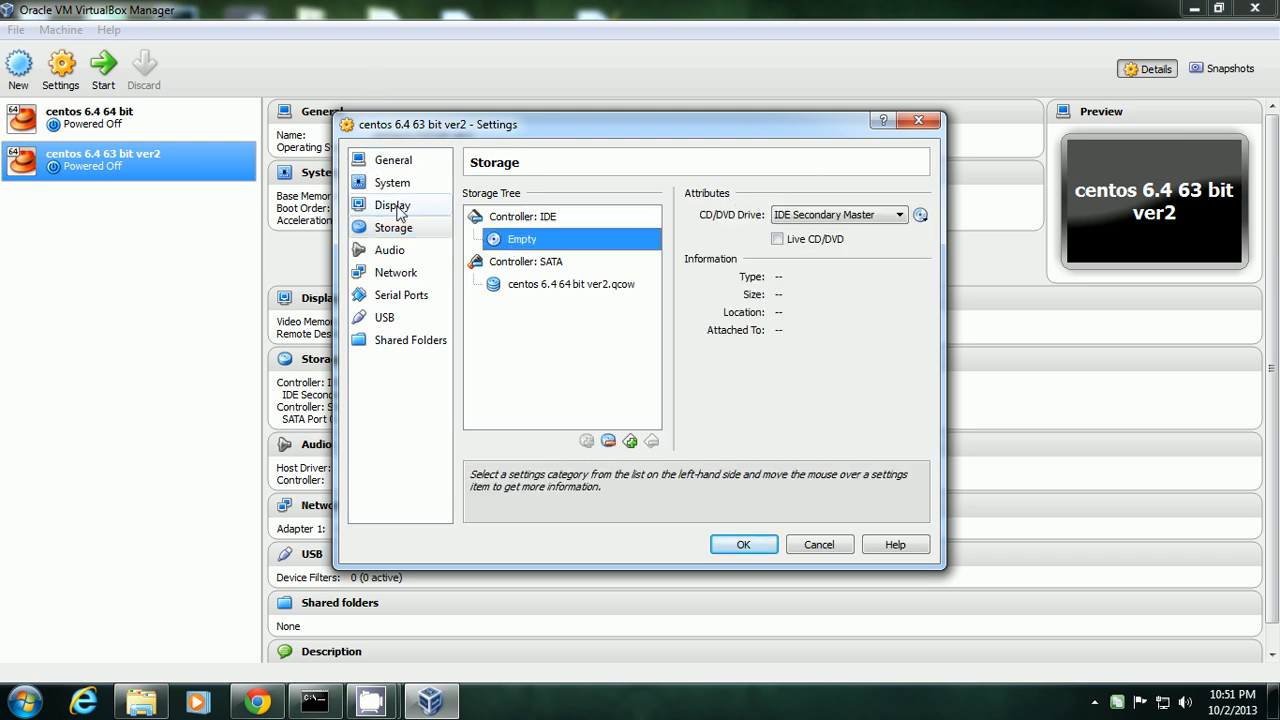
click(921, 216)
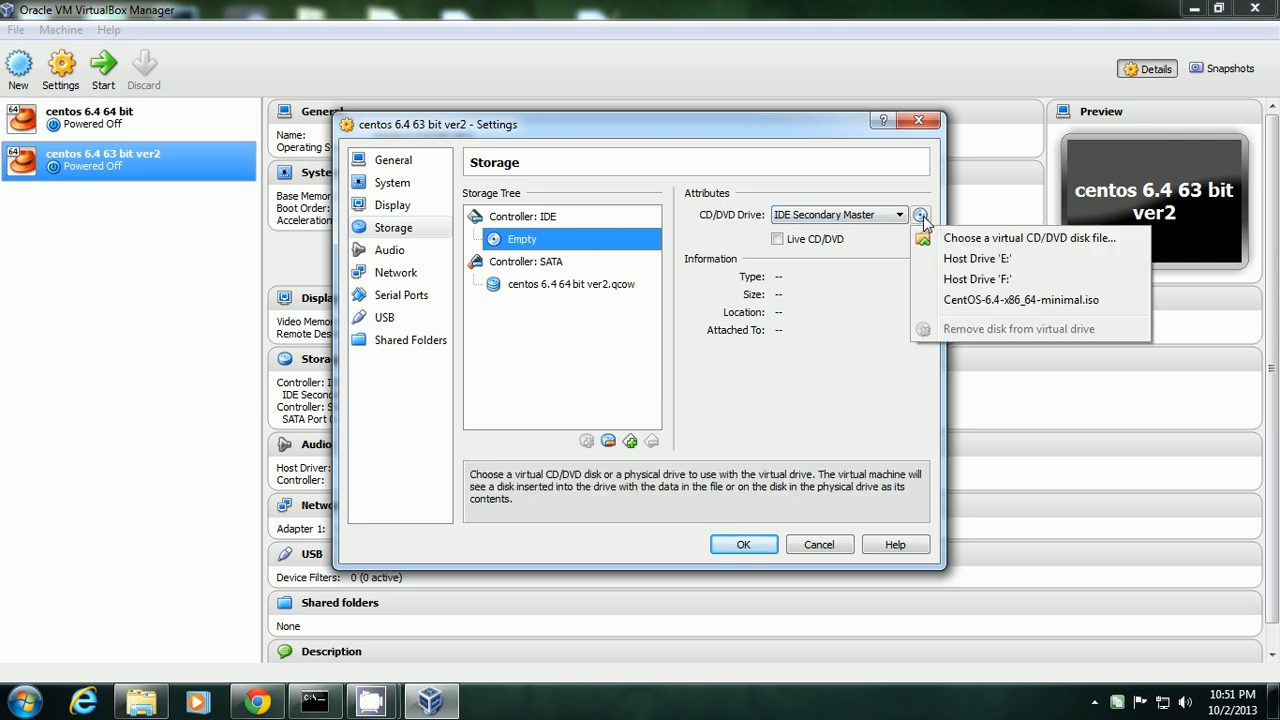
click(952, 240)
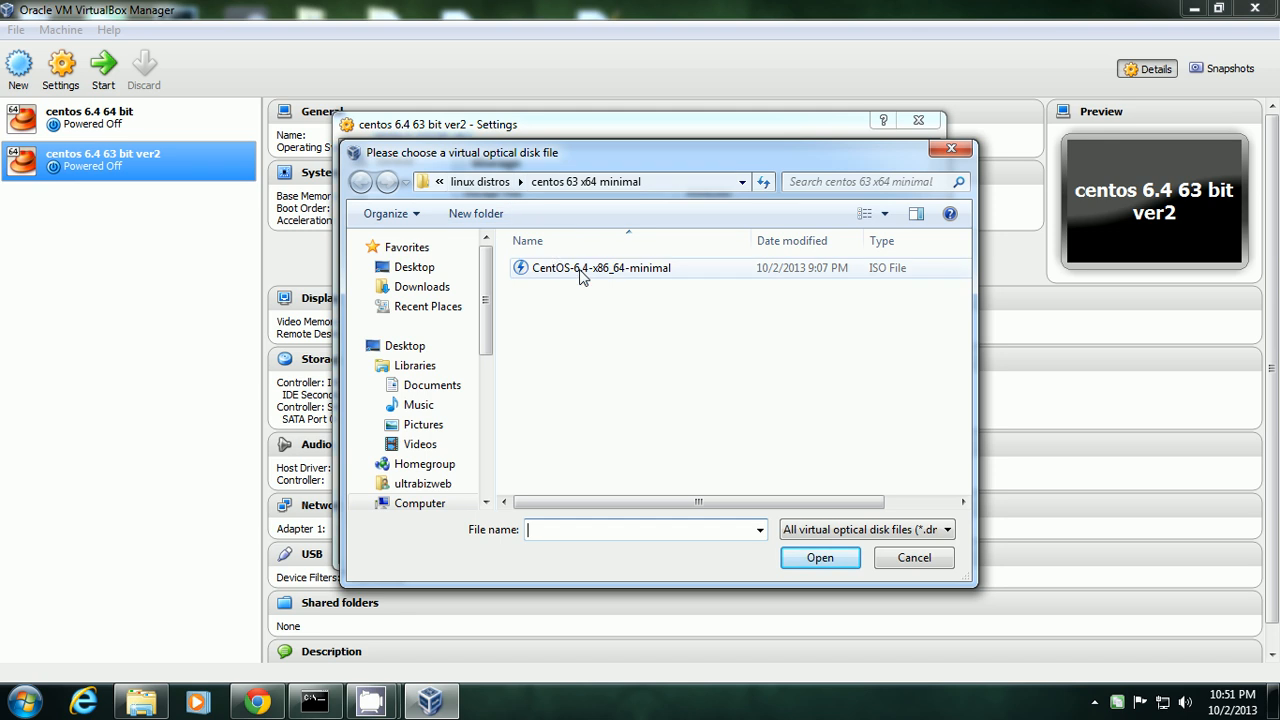
click(598, 272)
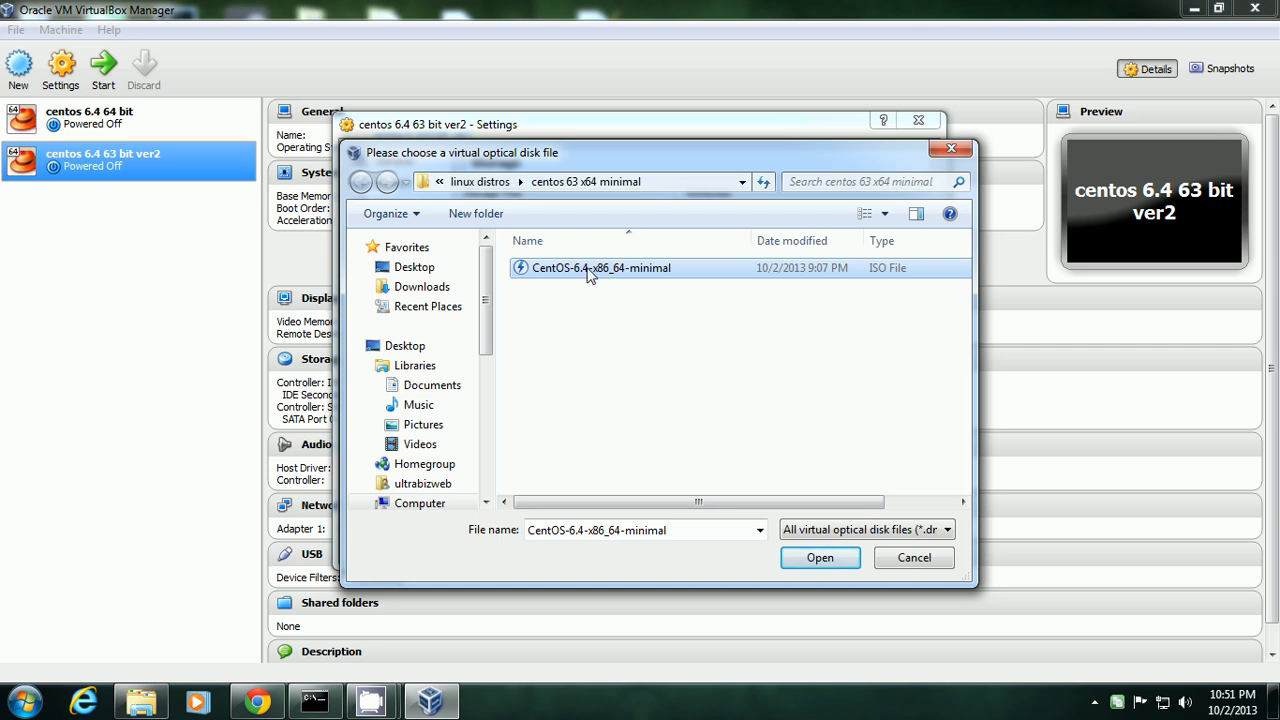
click(820, 558)
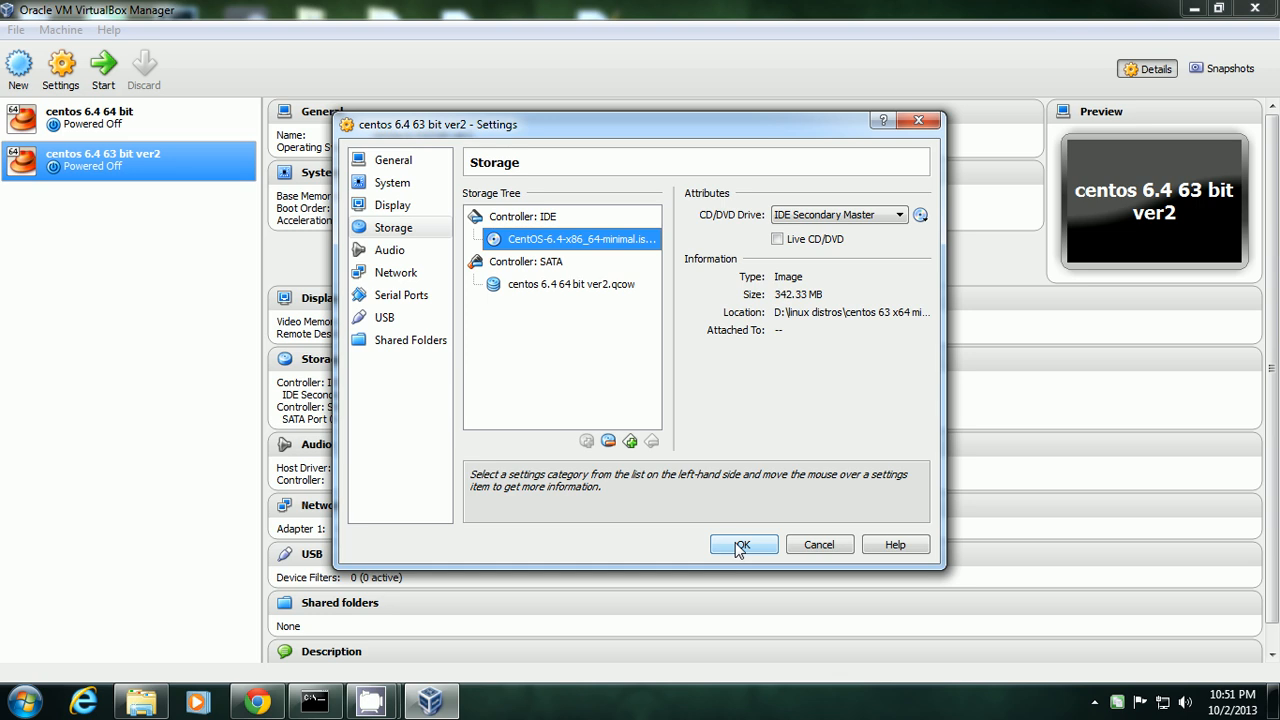
click(396, 274)
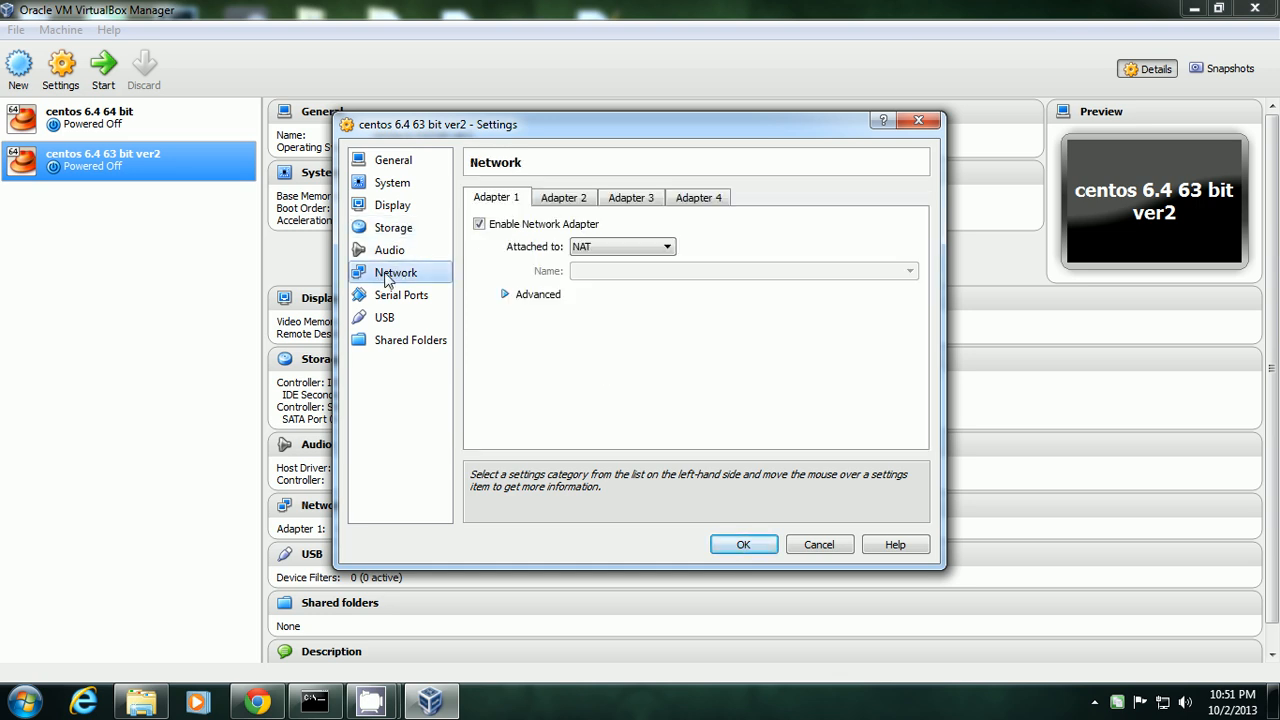
Set Adapter 1 to Bridged Adapter with type Intel PRO/1000 MT Server (82545EM) and save.
click(668, 248)
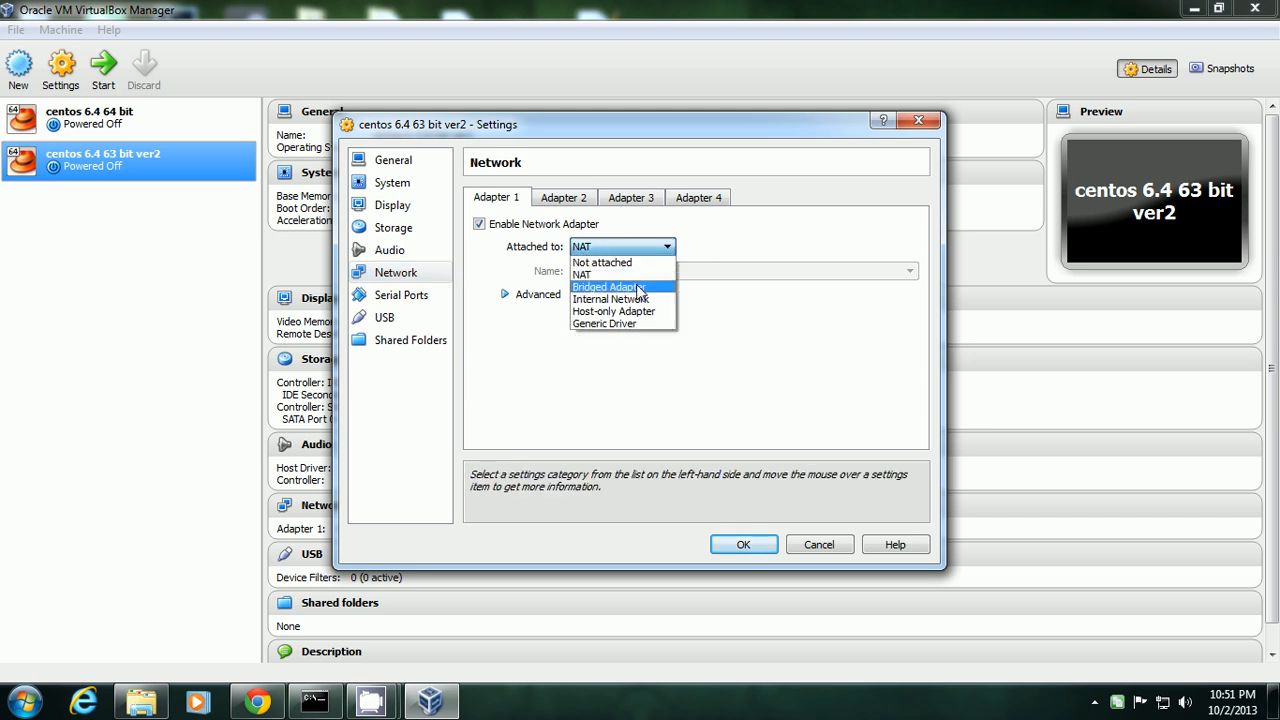
click(647, 290)
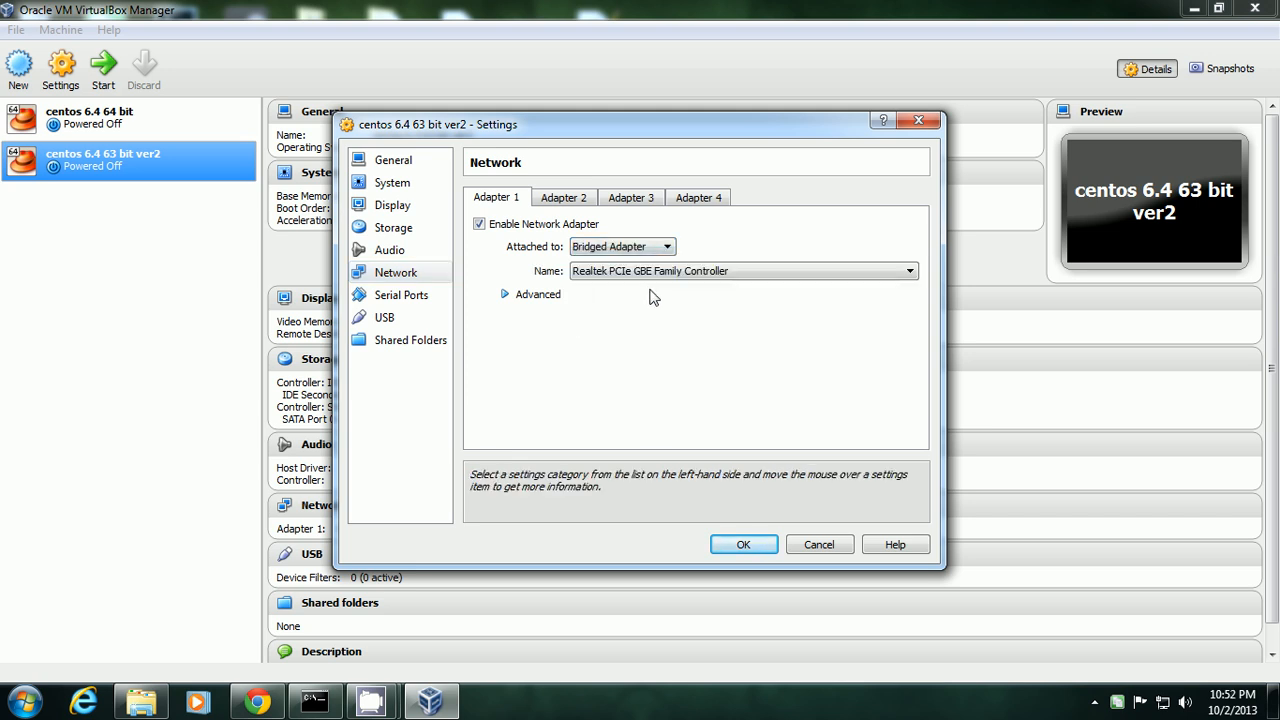
click(506, 294)
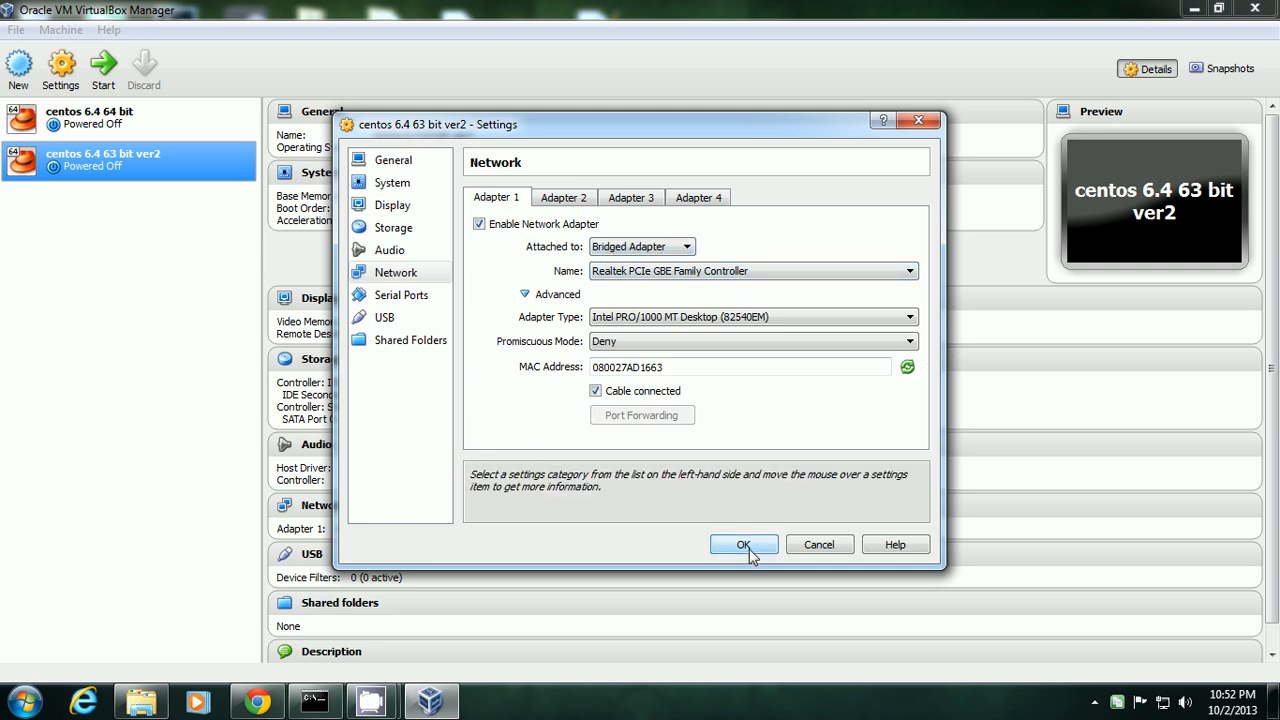
click(707, 317)
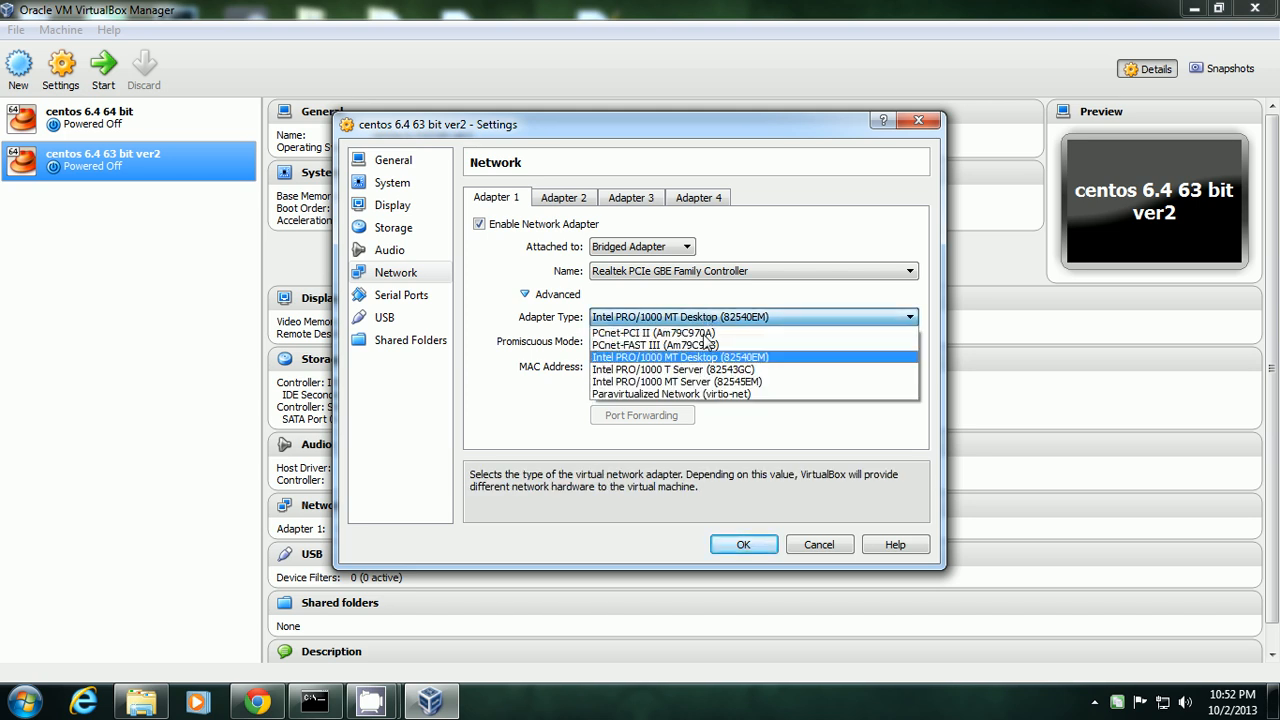
click(728, 381)
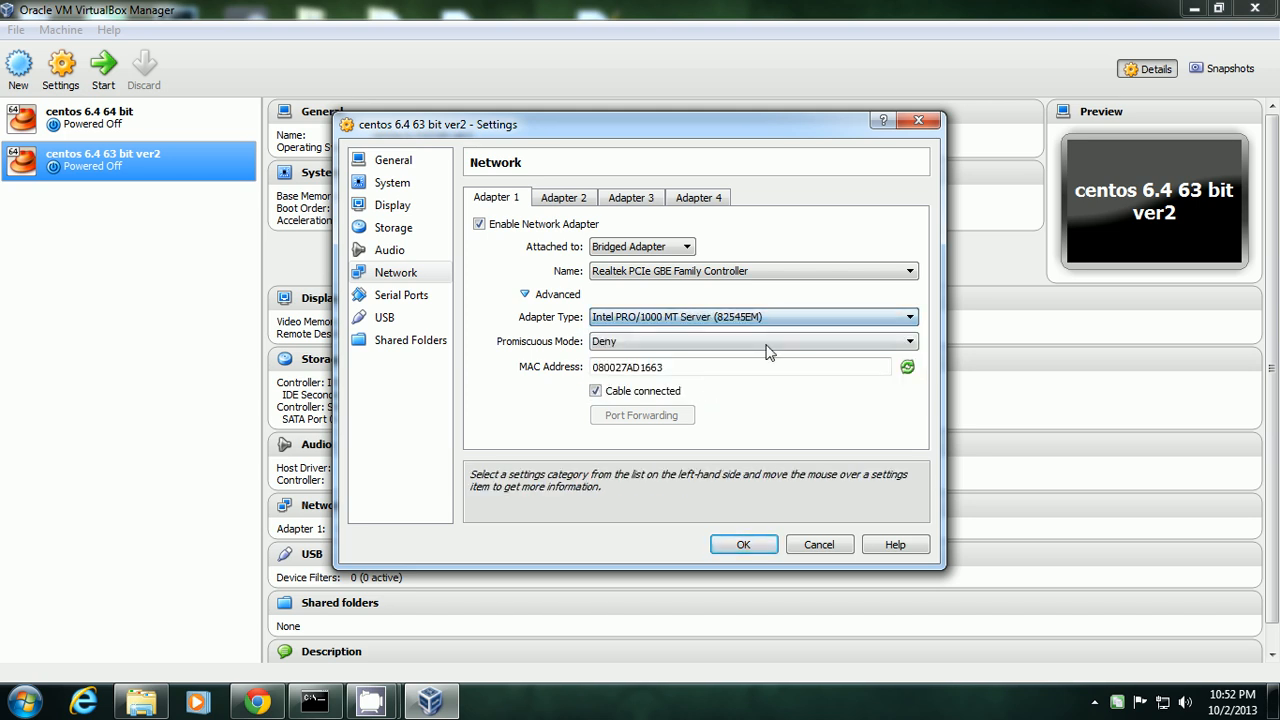
click(744, 546)
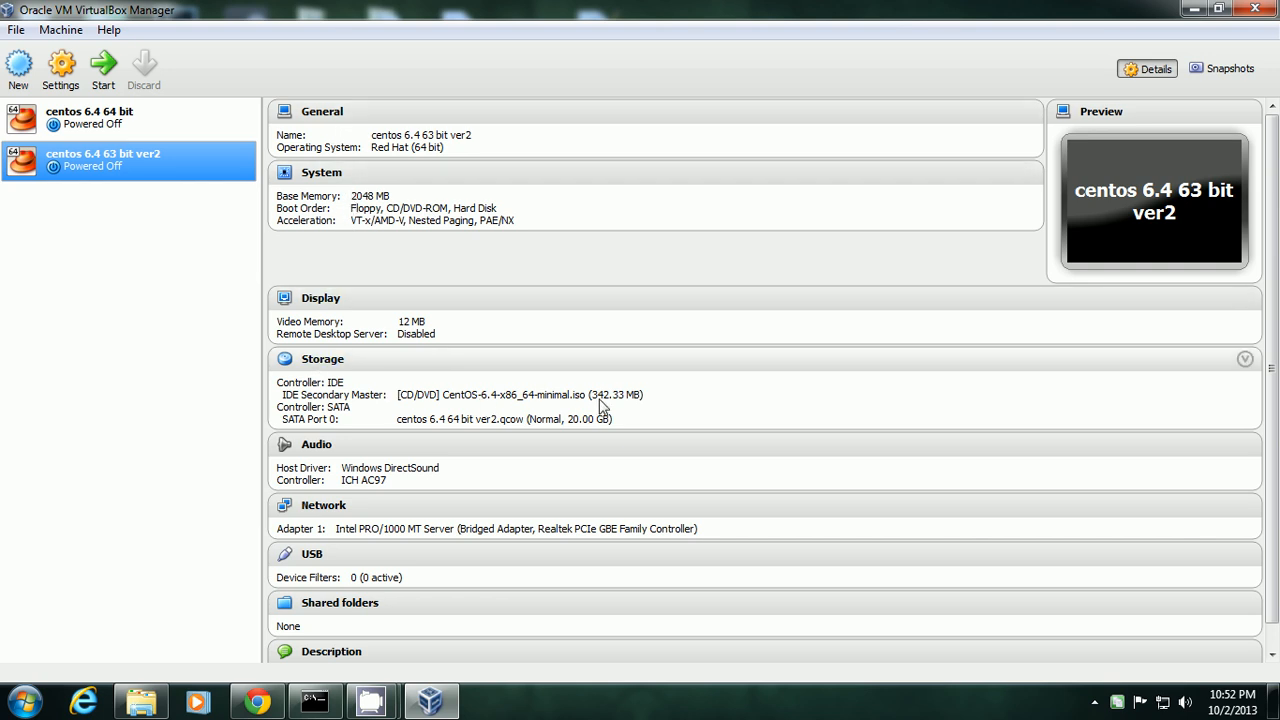
Start the CentOS VM, boot the Install option from the ISO menu, and maximize its window.
click(103, 68)
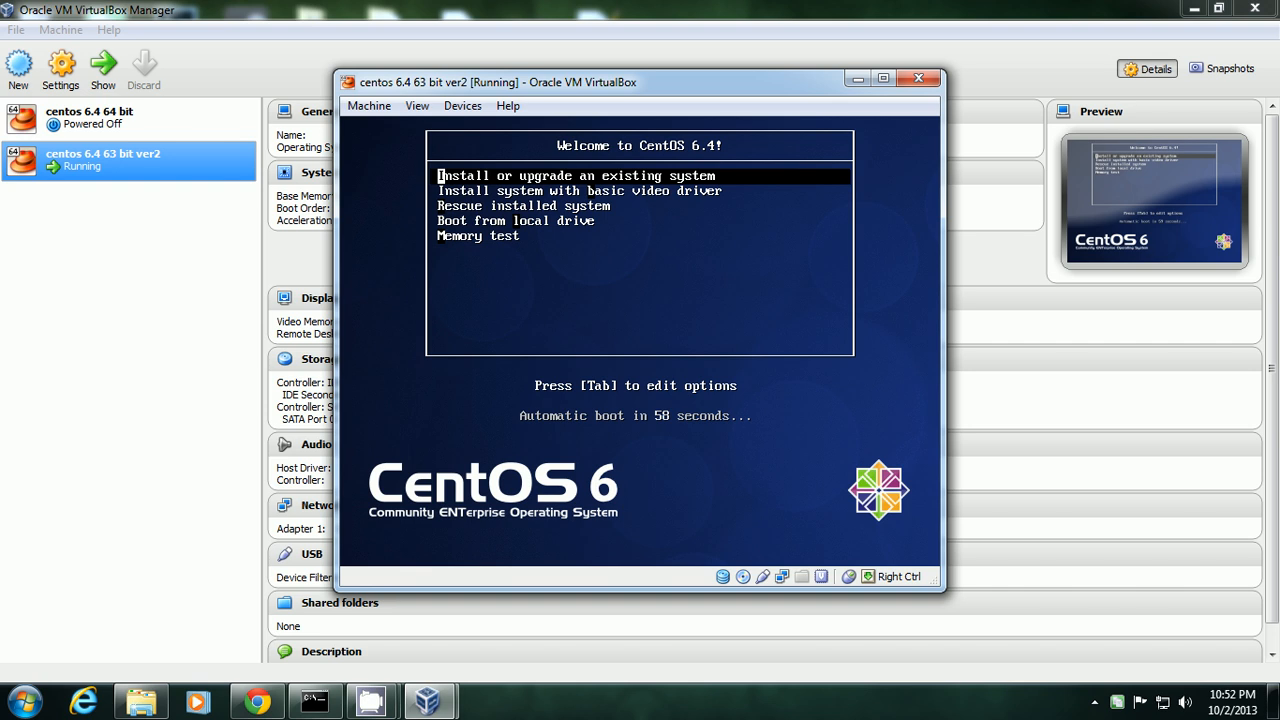
key(Up)
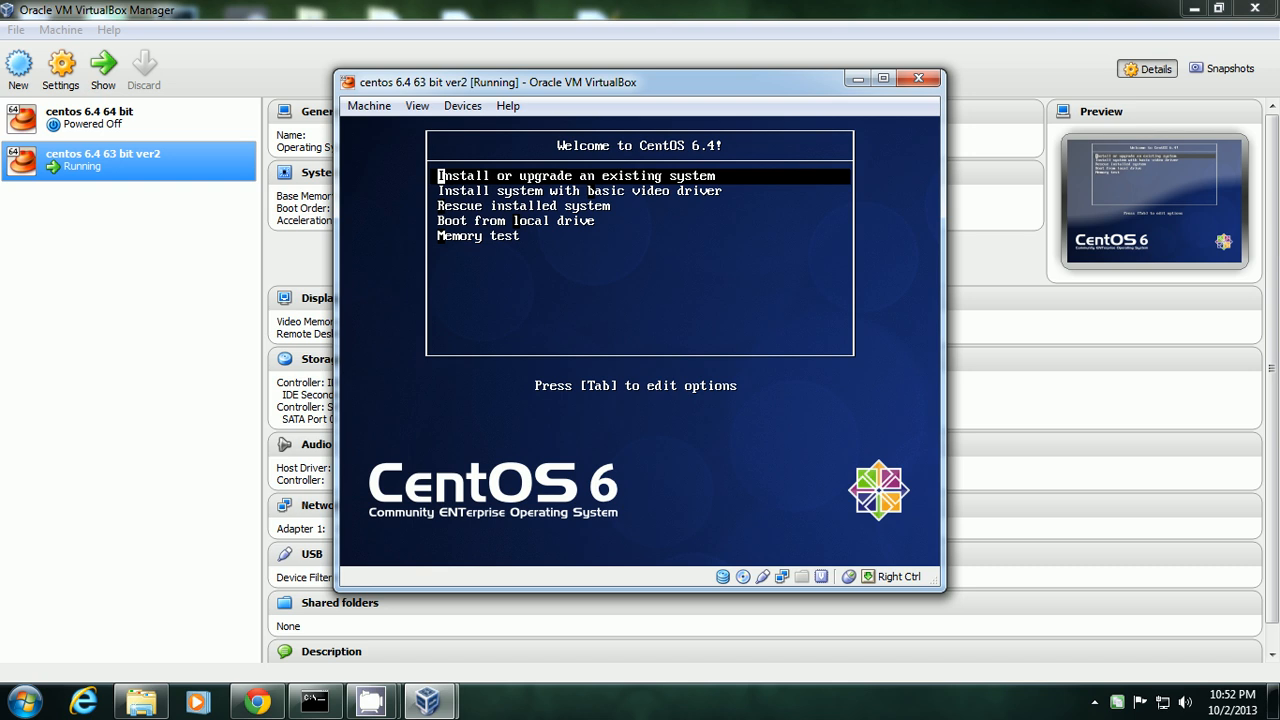
key(Return)
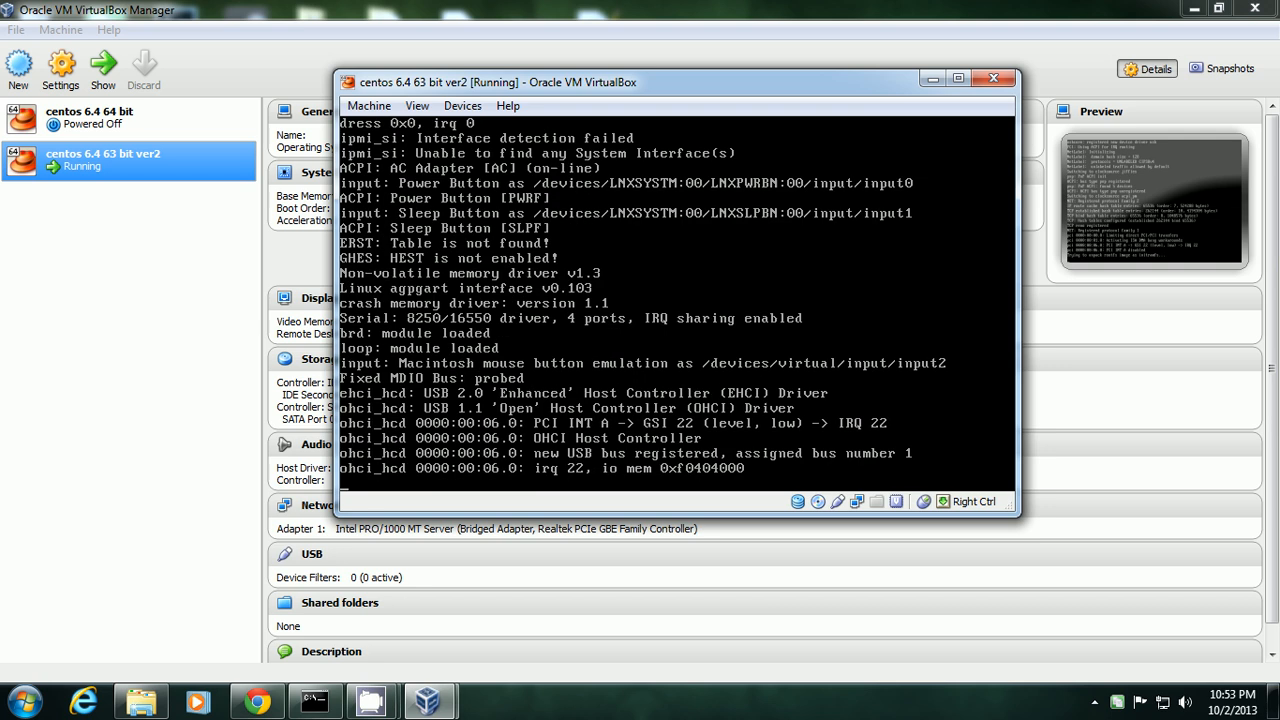
click(960, 79)
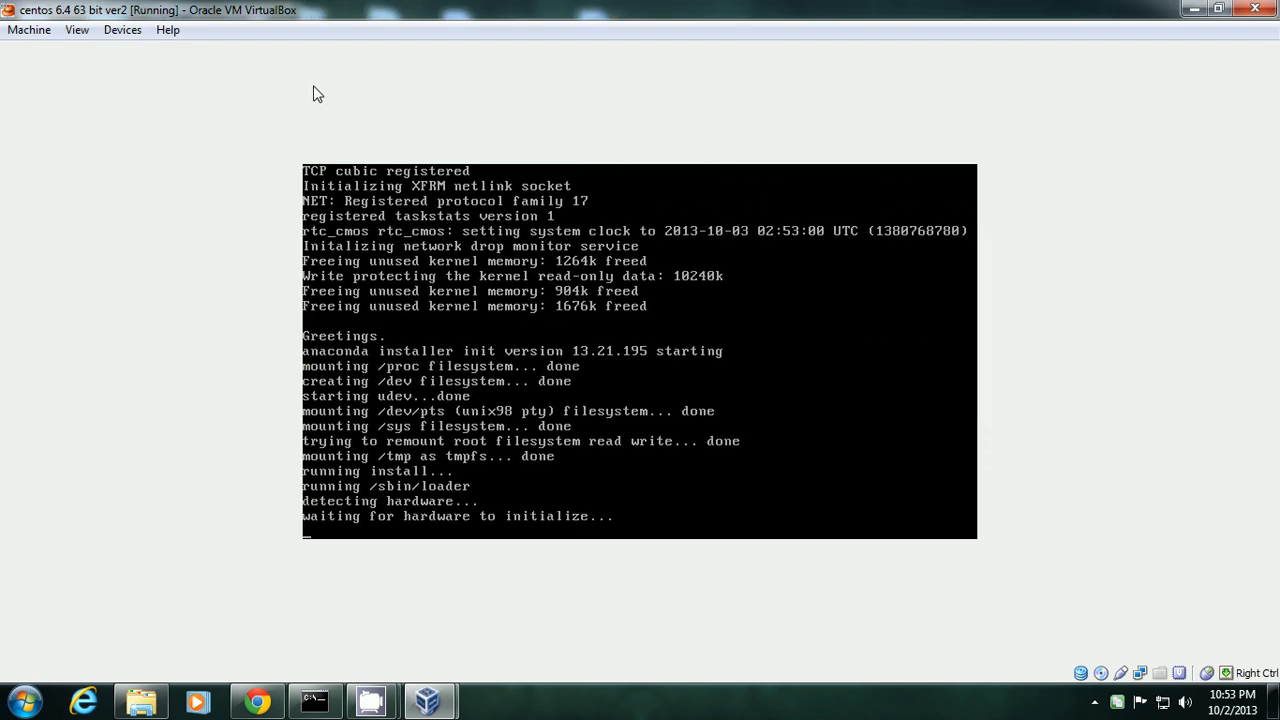
click(77, 29)
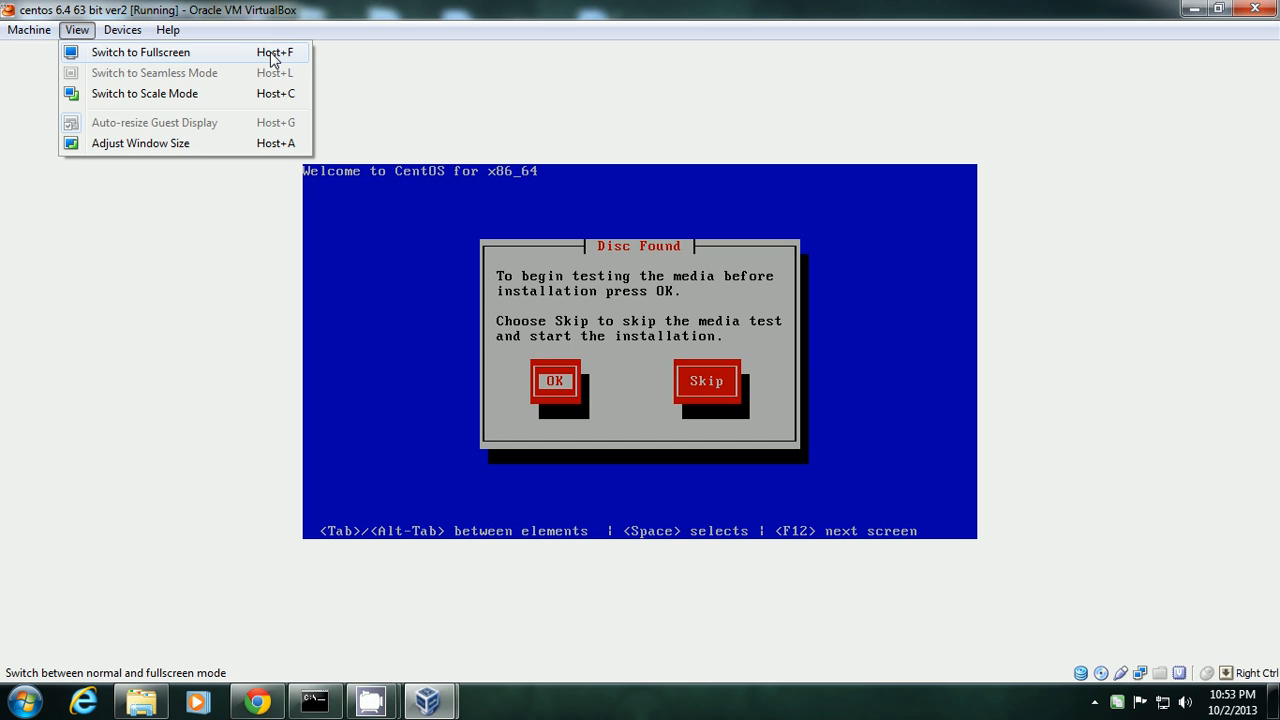
Switch the VM to fullscreen and skip the installer's Disc Found media test.
click(272, 55)
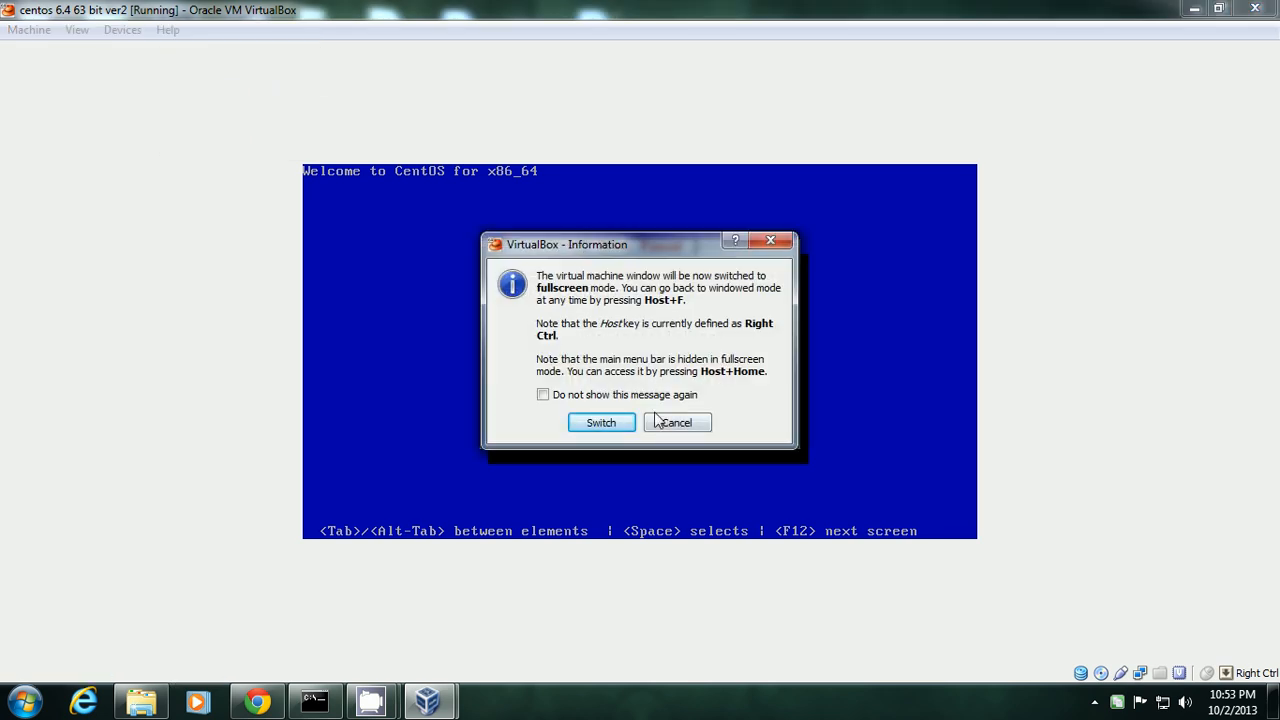
click(603, 423)
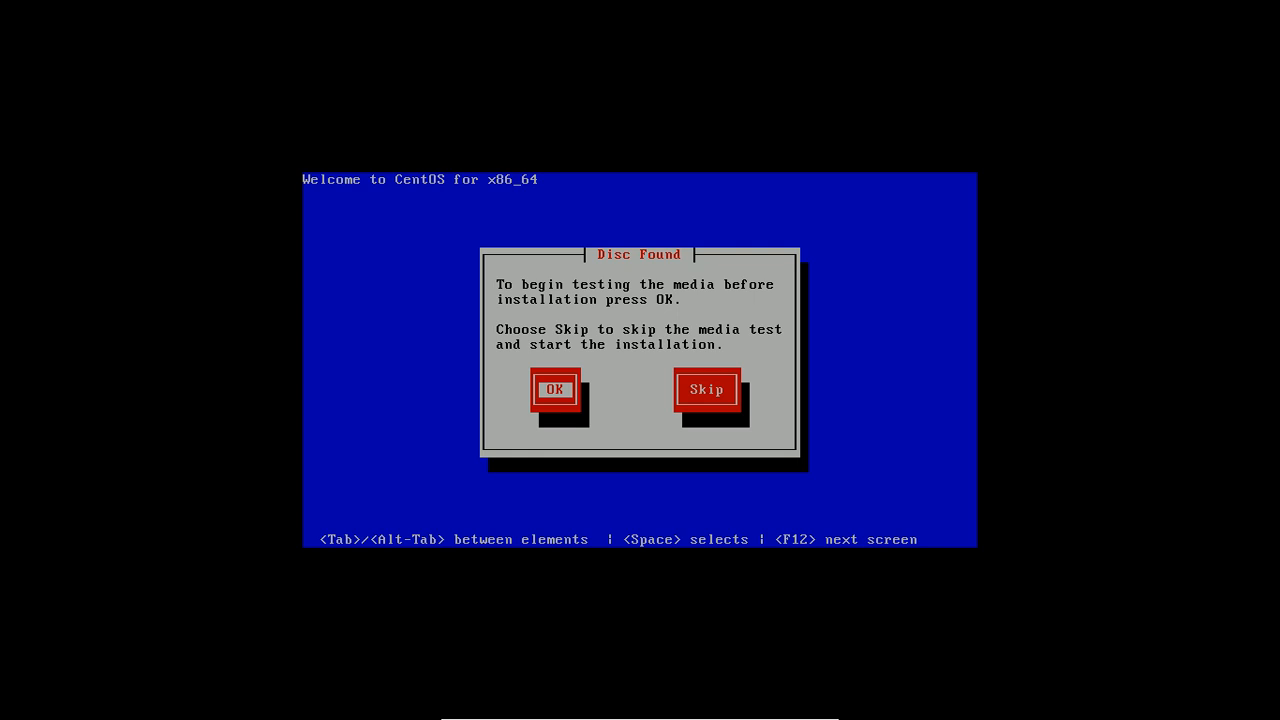
key(Tab)
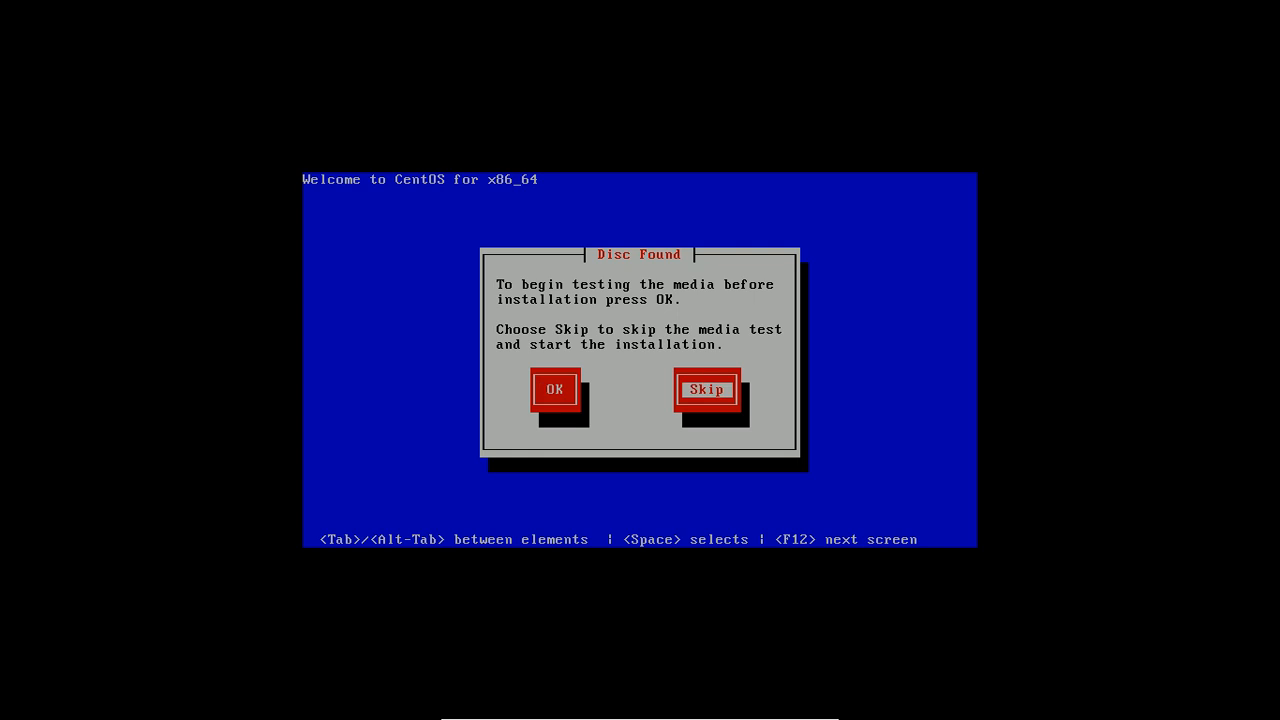
key(Return)
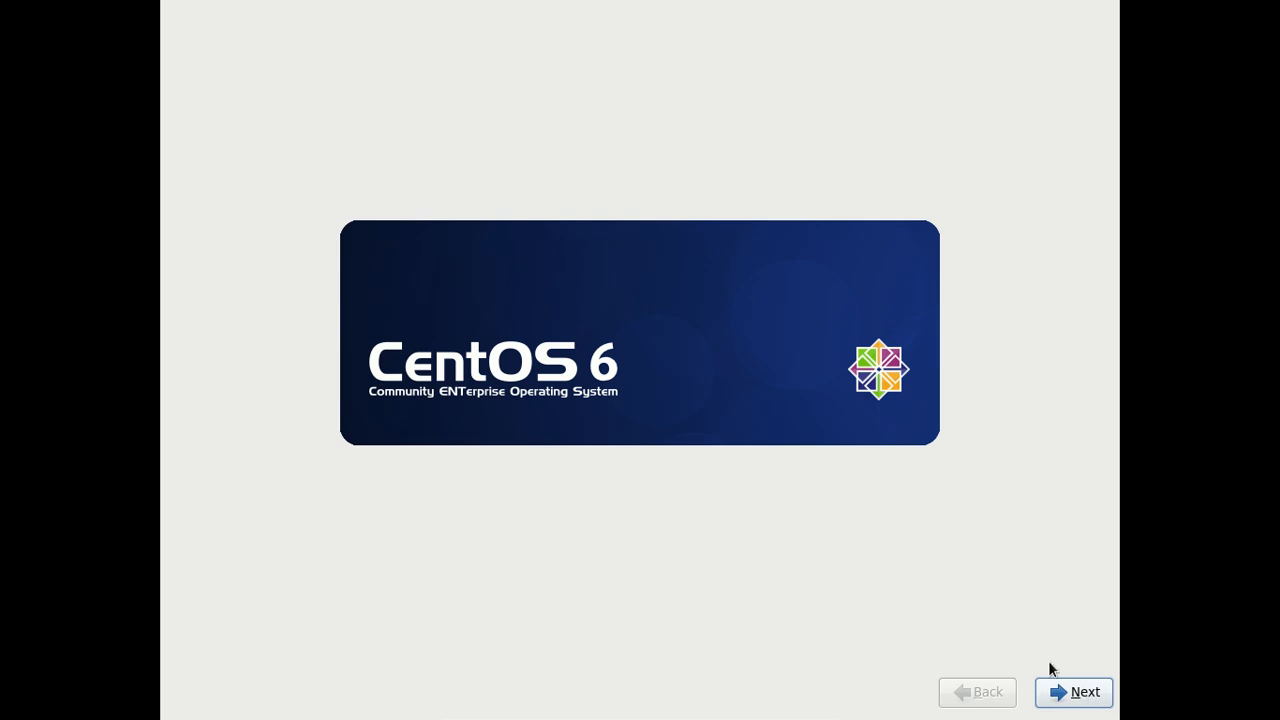
Accept English language and U.S. English keyboard, choose Basic Storage Devices, and discard the disk's data.
click(1068, 701)
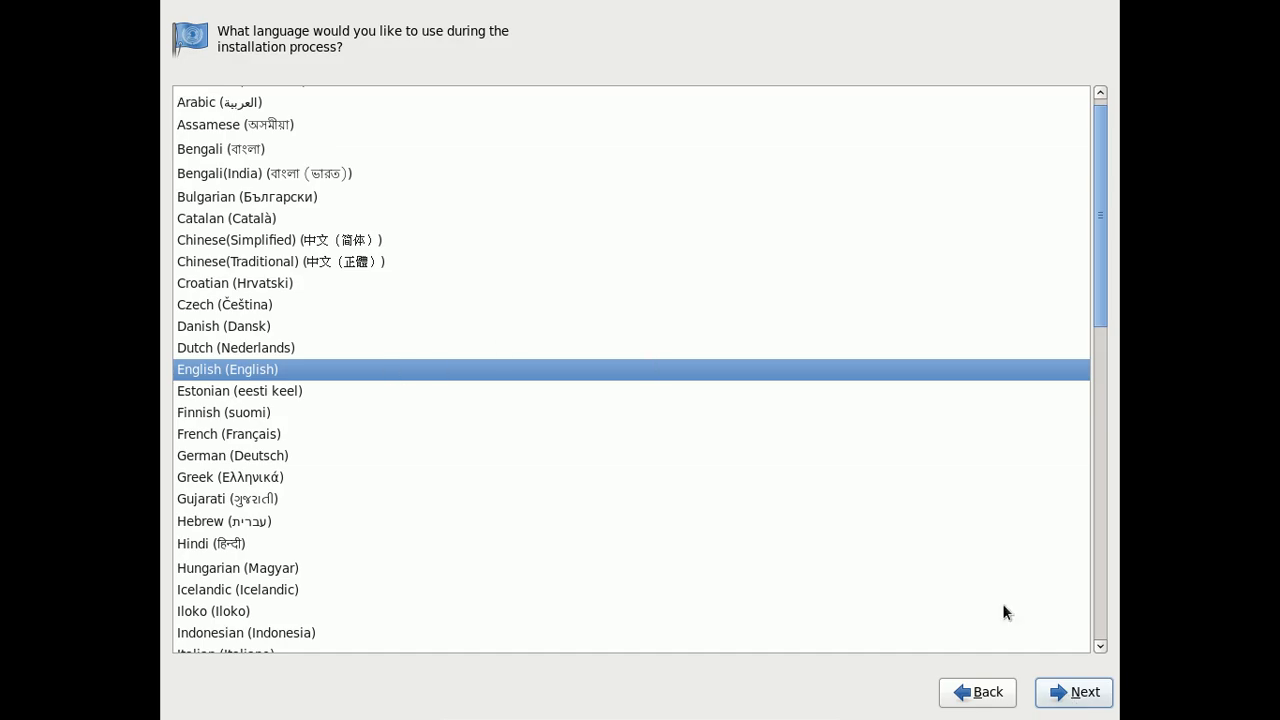
click(1088, 690)
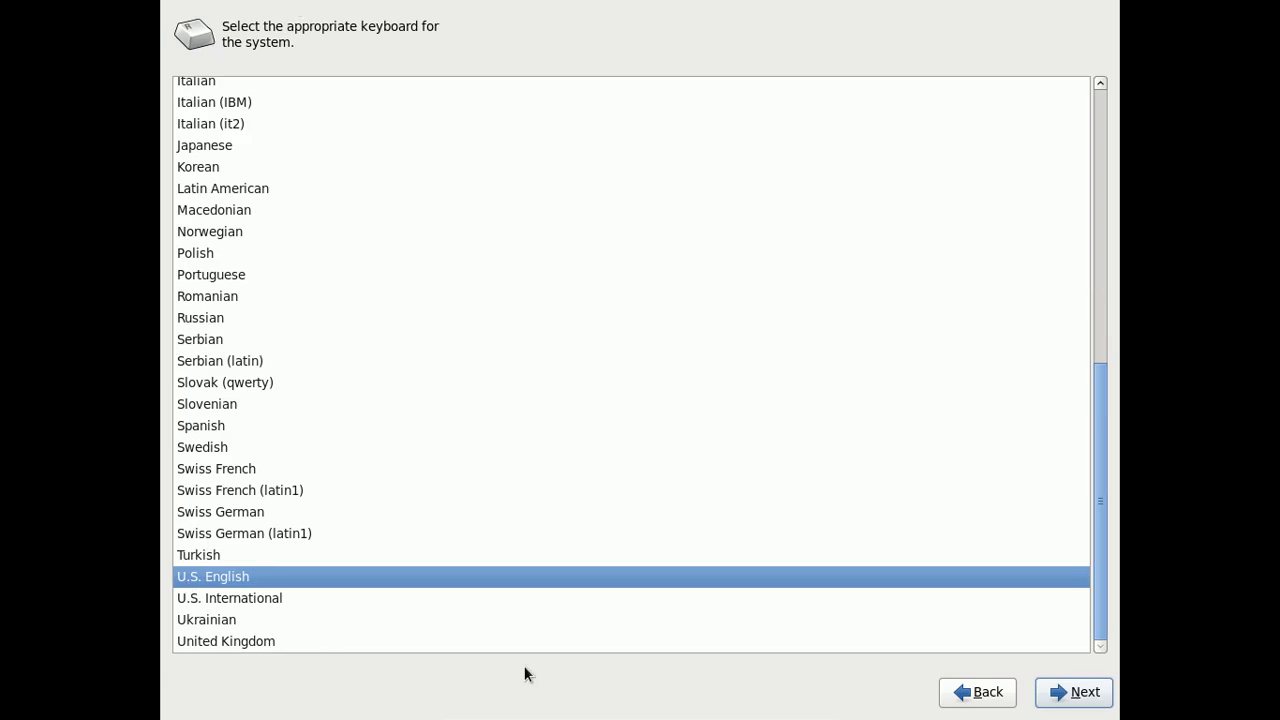
click(1068, 690)
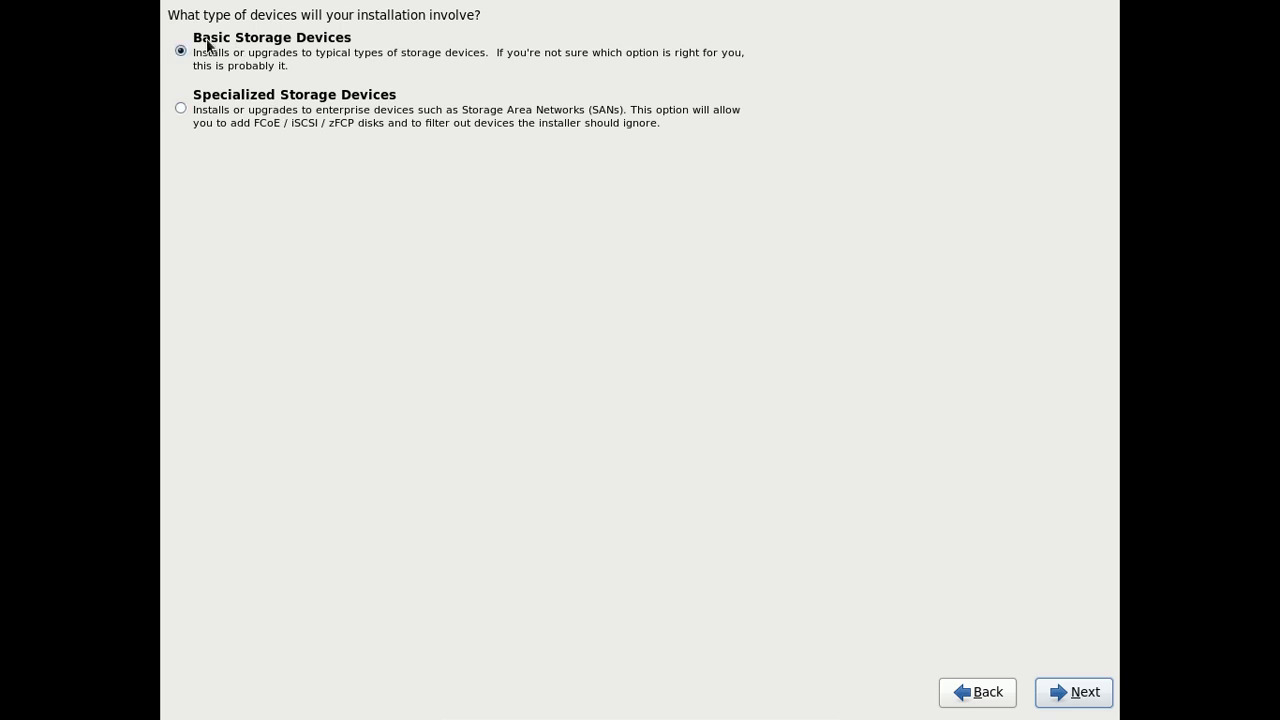
click(1085, 696)
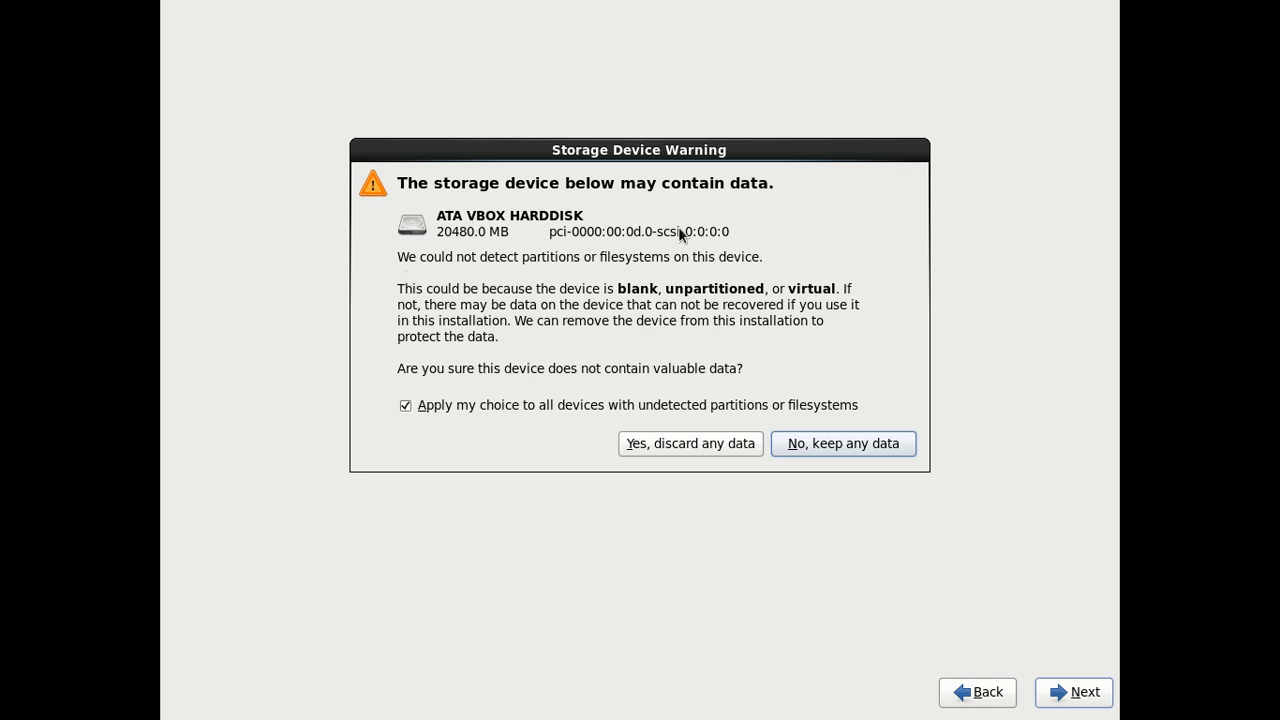
click(705, 444)
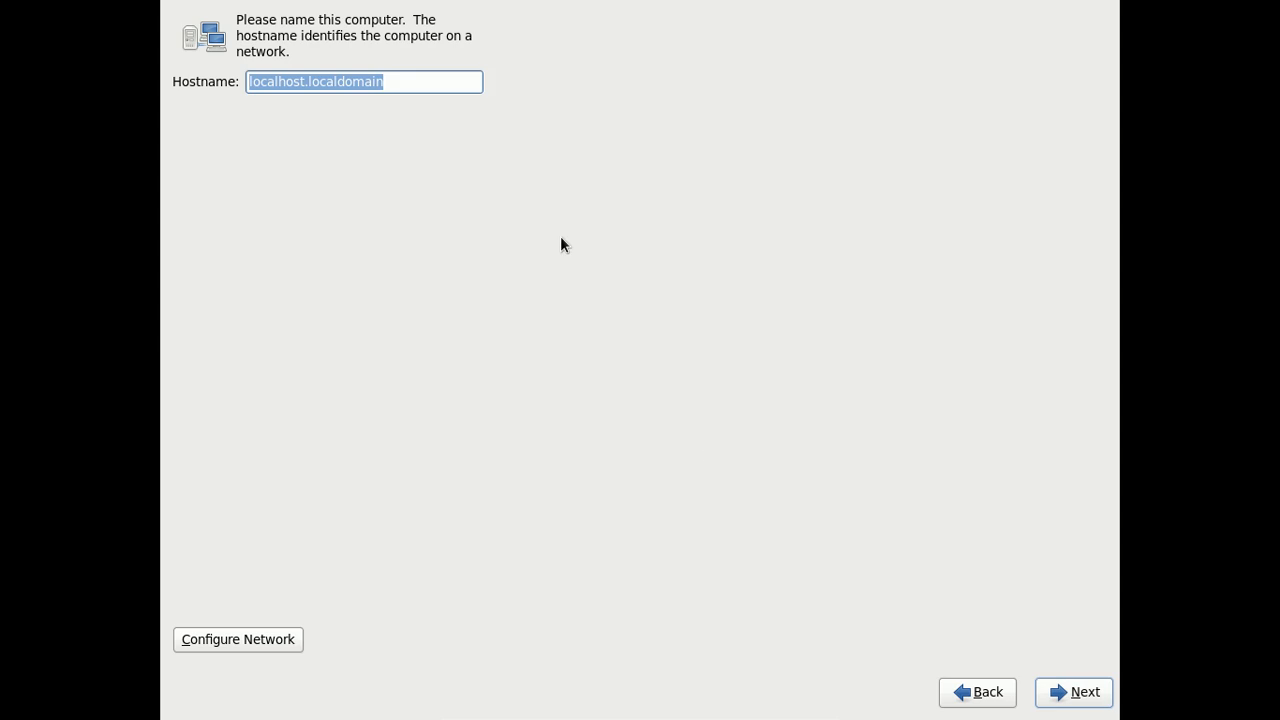
Replace the hostname localhost.localdomain with vps37.htwebhost.info.
click(428, 78)
triple_click(434, 80)
key(BackSpace)
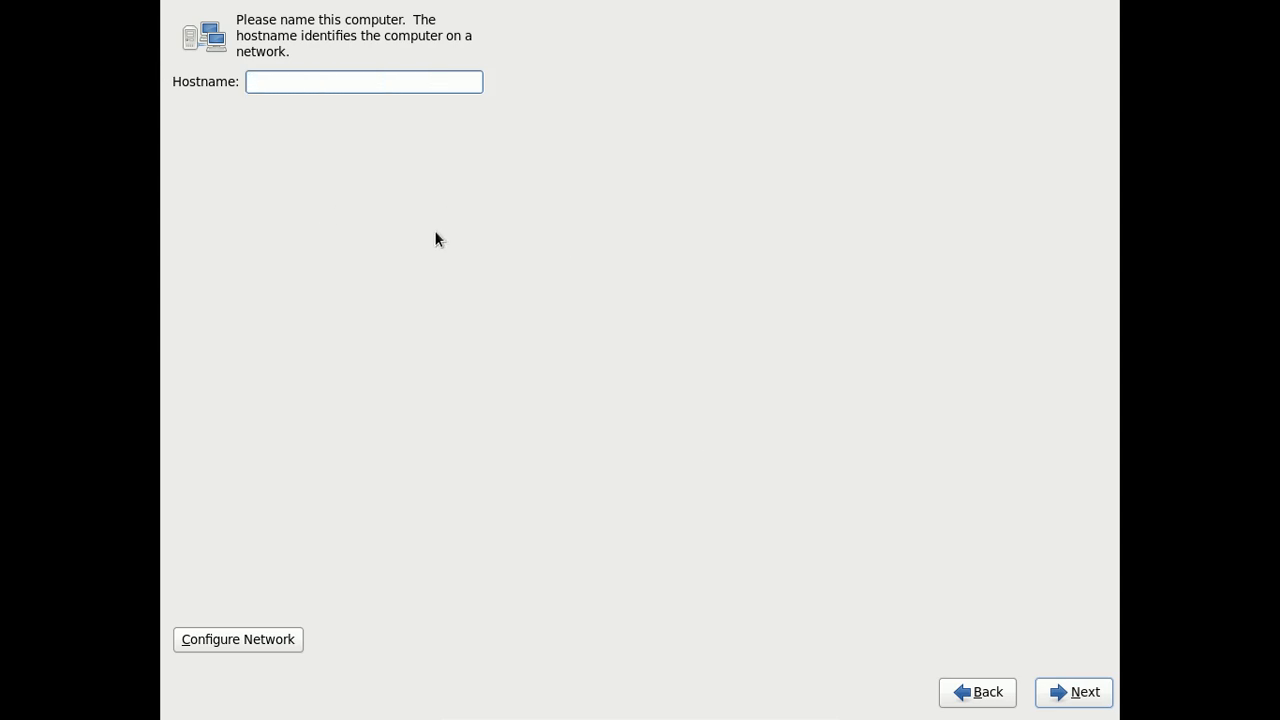
text(vps37.htwebhost.in)
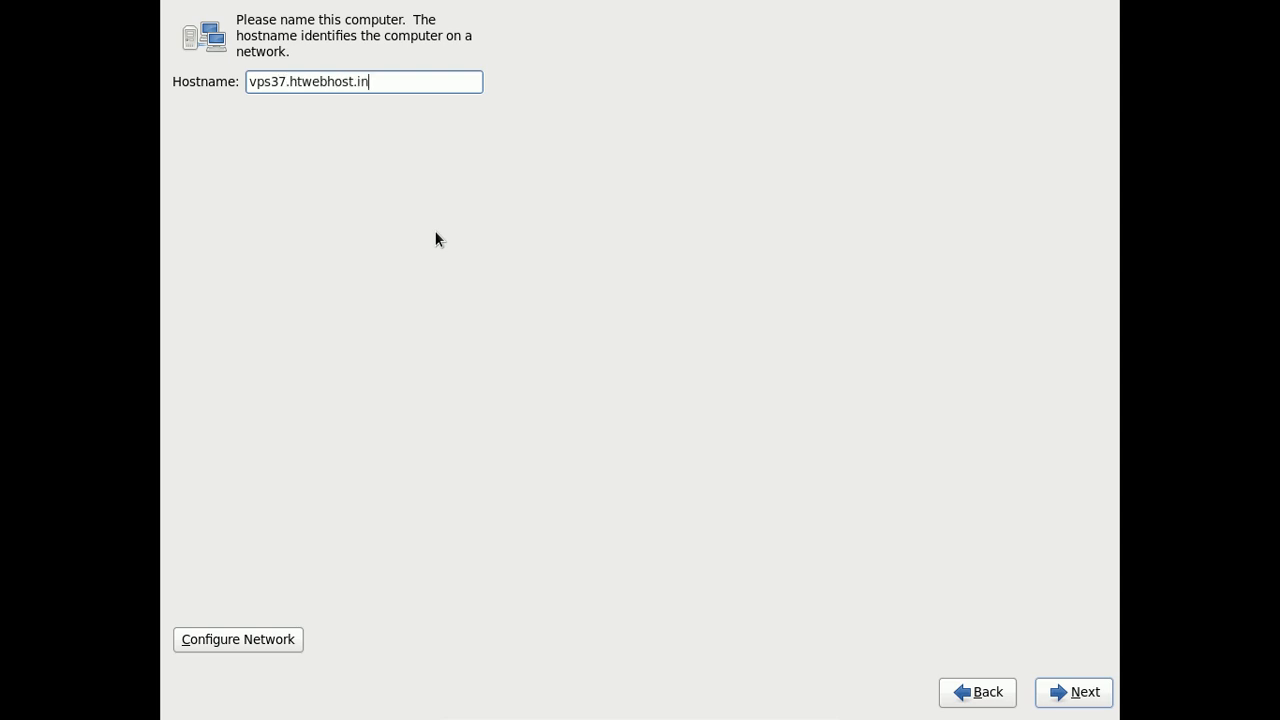
text(fo)
Open the System eth0 connection for editing and switch its IPv4 method to Manual.
click(240, 637)
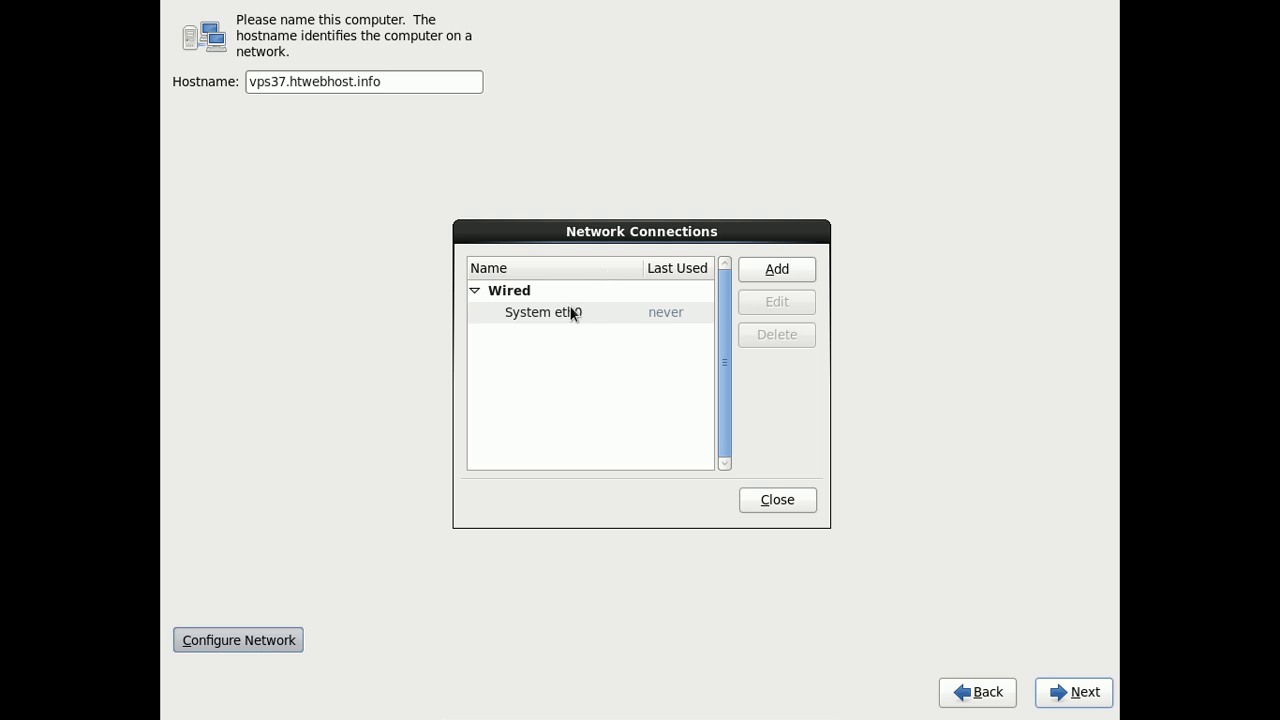
click(573, 314)
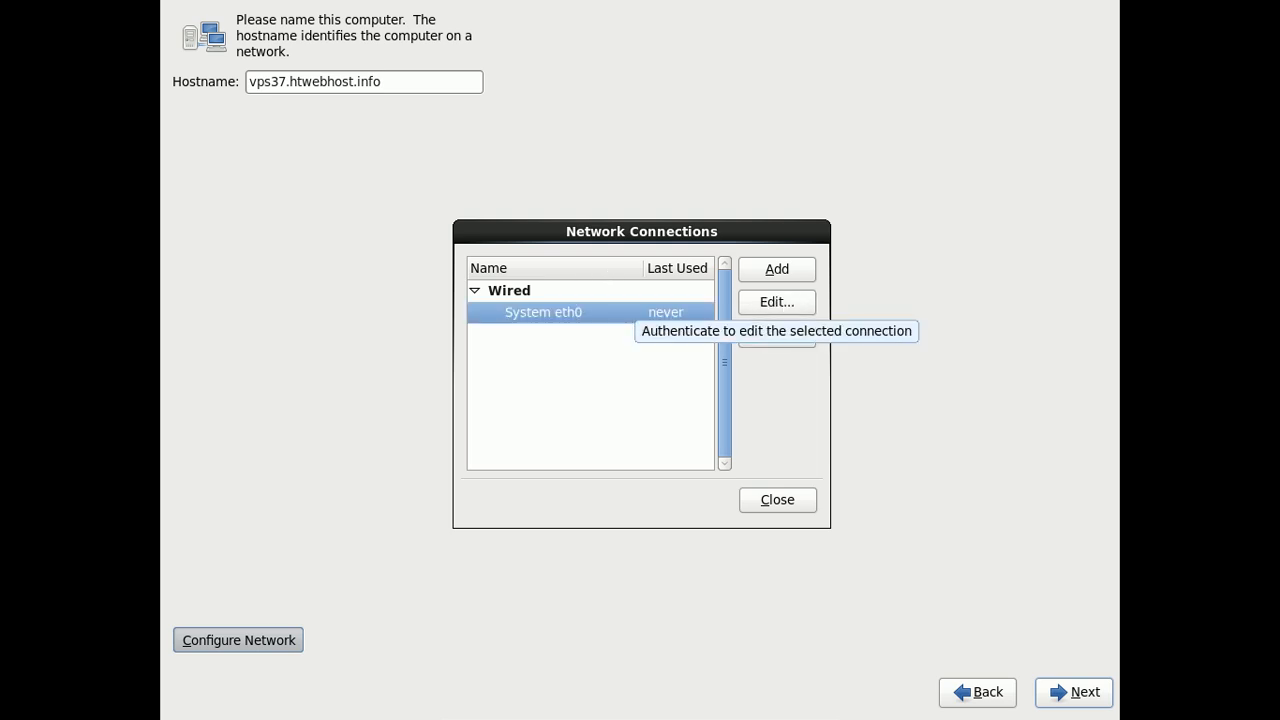
click(777, 301)
click(665, 314)
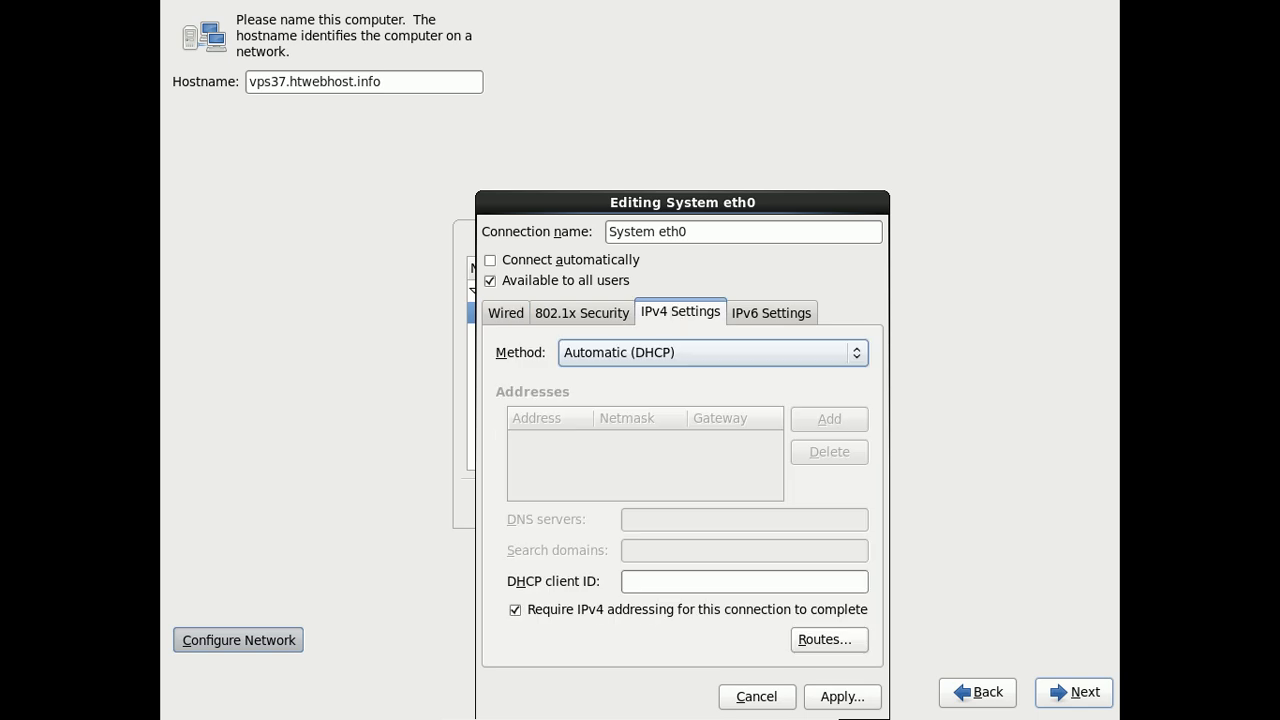
click(690, 355)
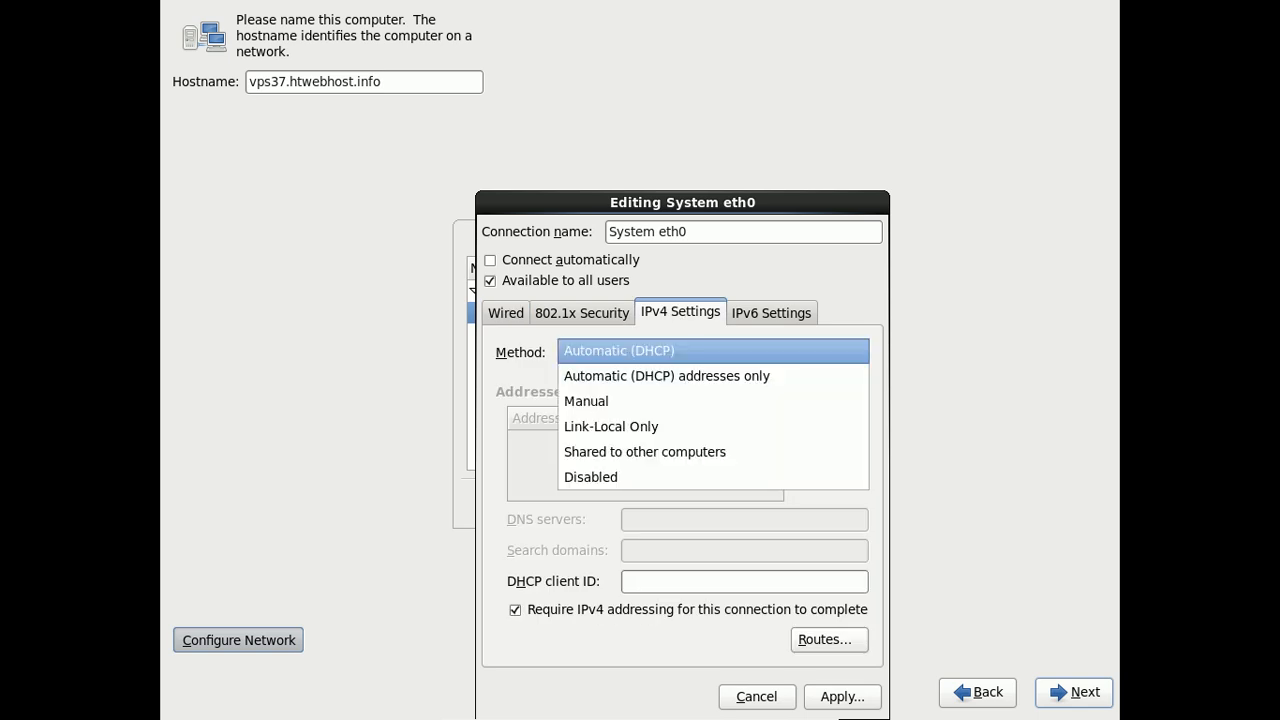
click(671, 400)
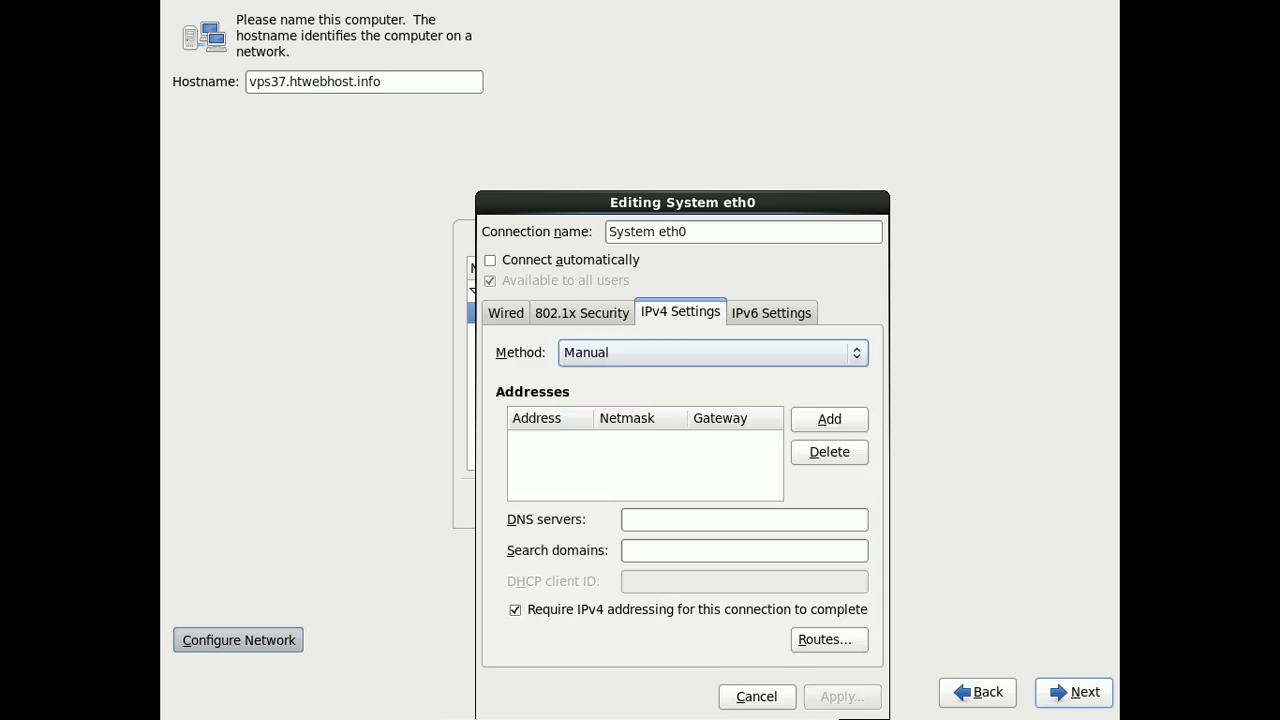
Add address 192.168.4.34, netmask 255.255.255.0, gateway 192.168.4.1 and DNS server 192.168.4.1.
click(817, 417)
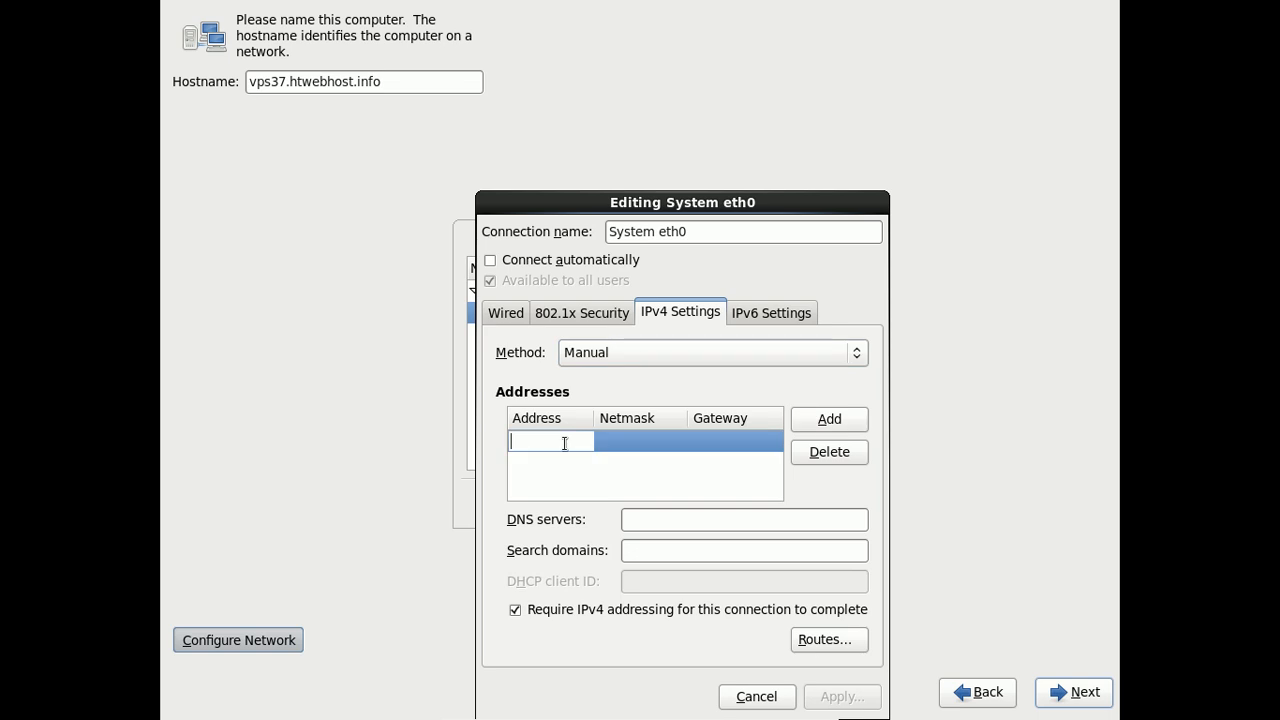
text(192.168.4.)
text(34)
key(Tab)
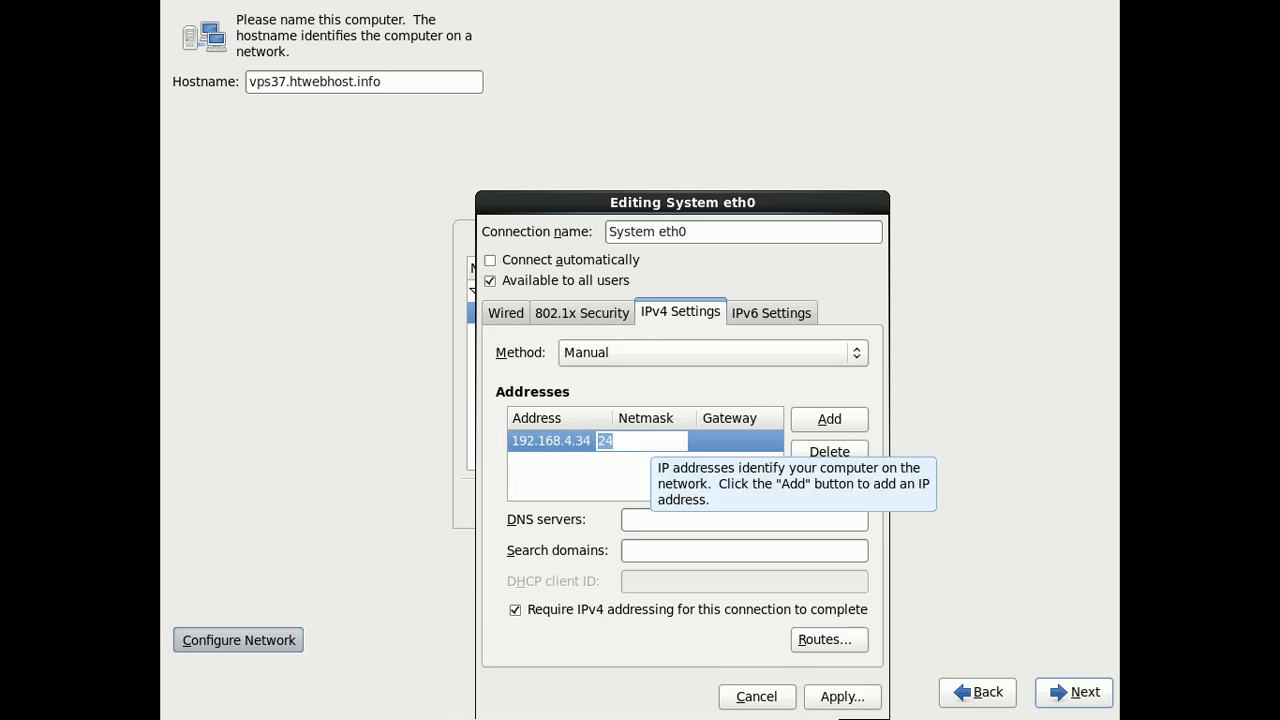
key(BackSpace)
text(25)
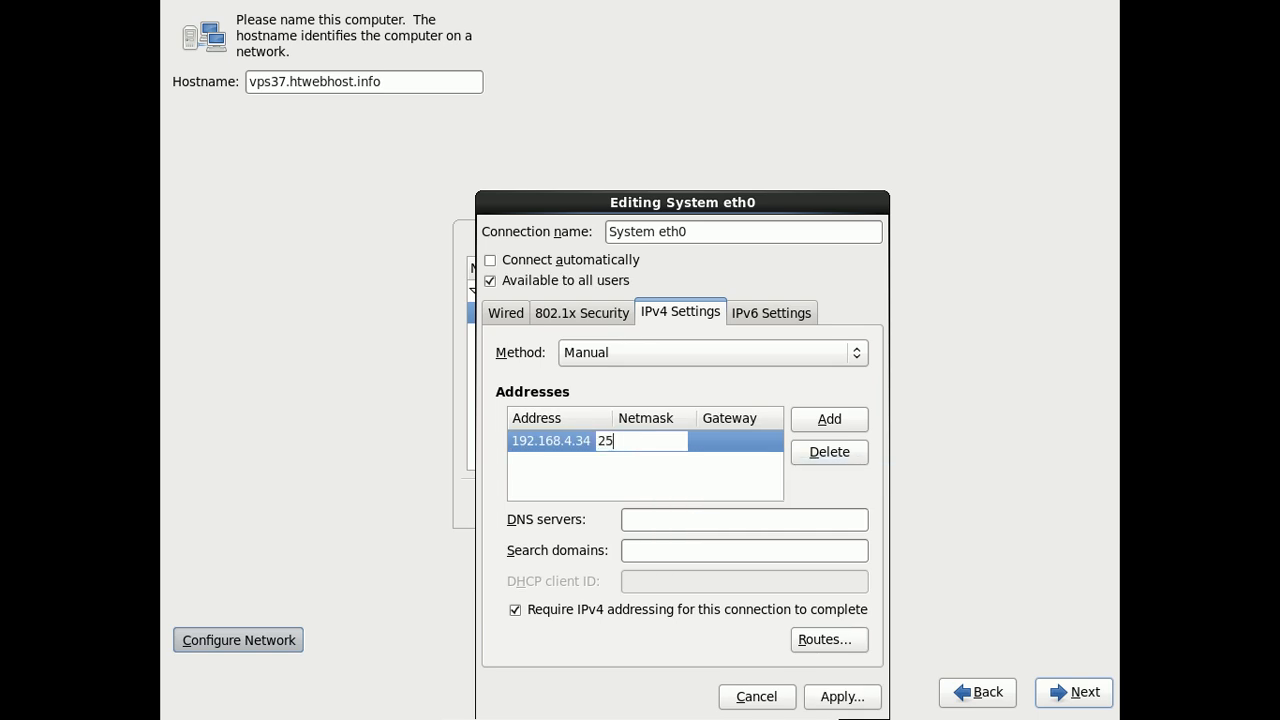
text(5.255.255.0)
click(743, 443)
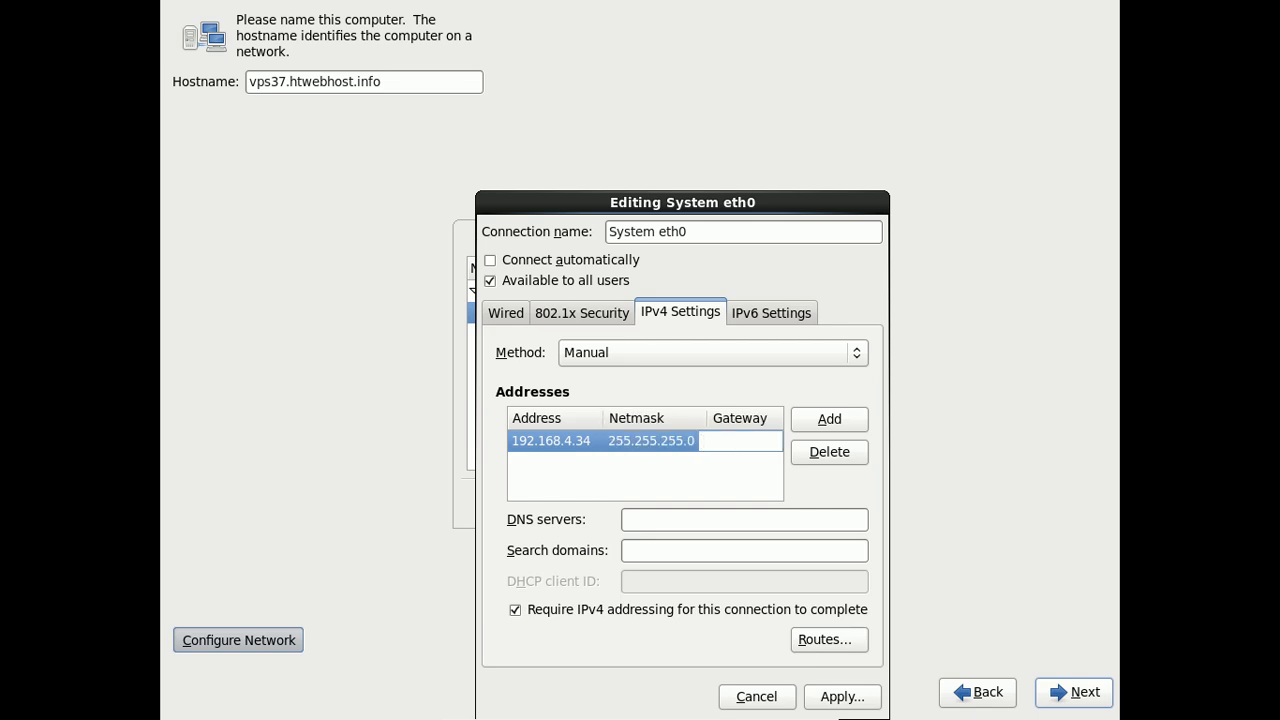
text(192.168.4.1)
click(661, 519)
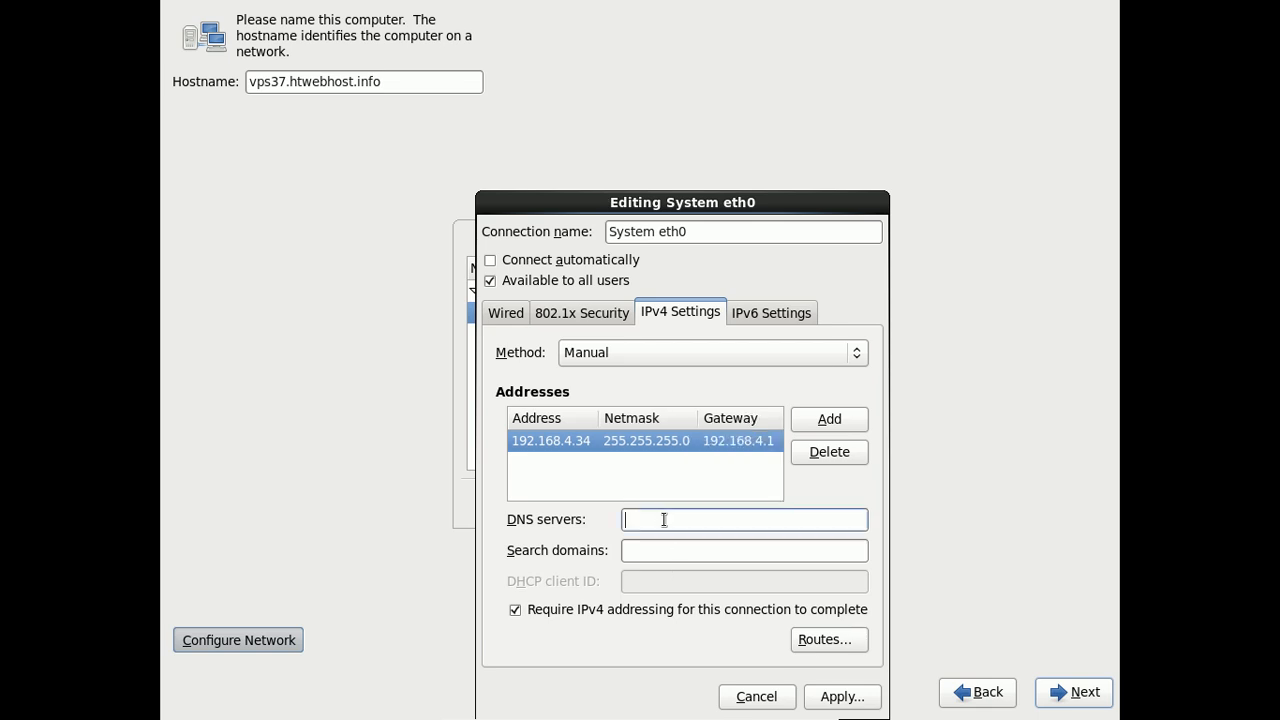
text(192.)
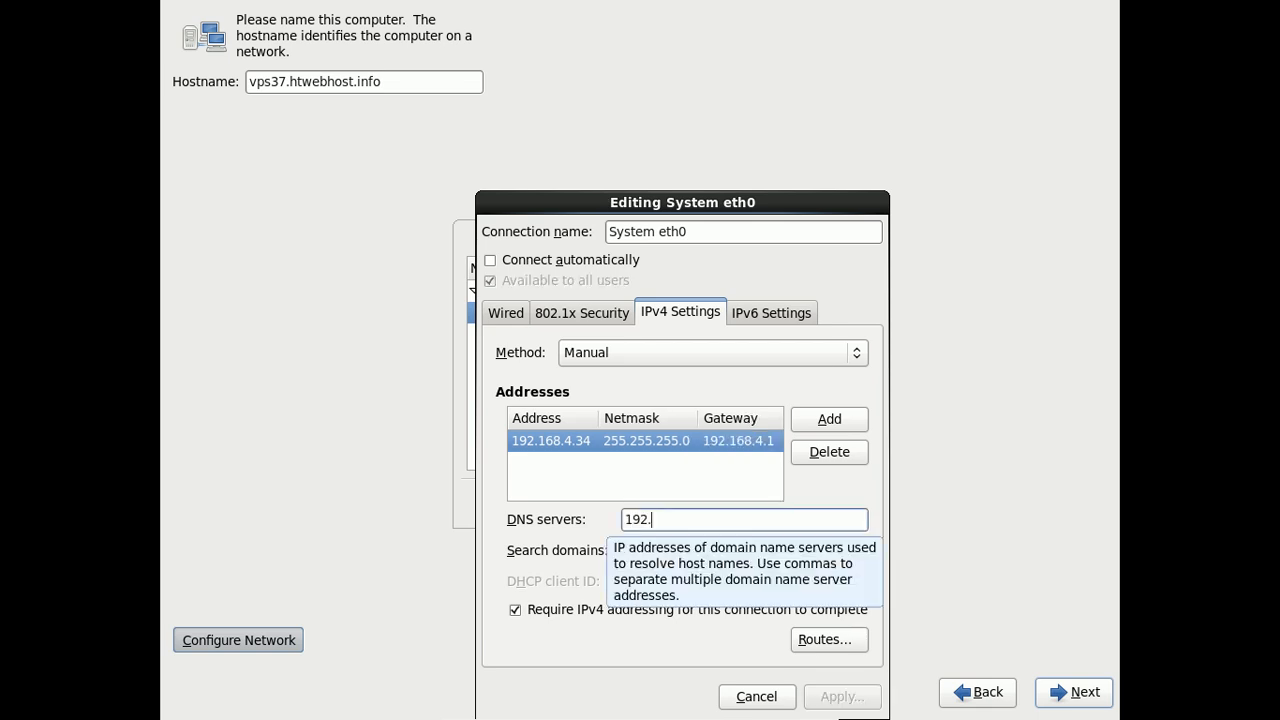
text(168.4.1)
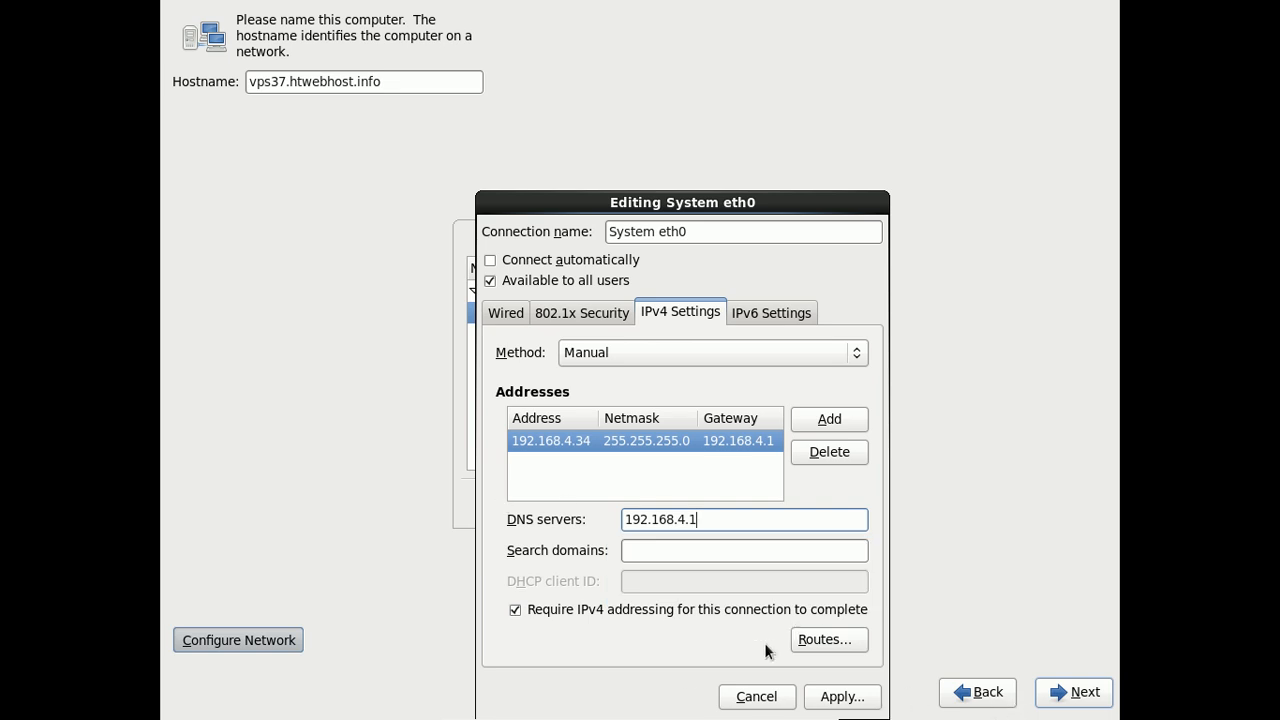
Apply the new eth0 settings and close the network connections list.
drag(682, 200, 684, 140)
click(845, 637)
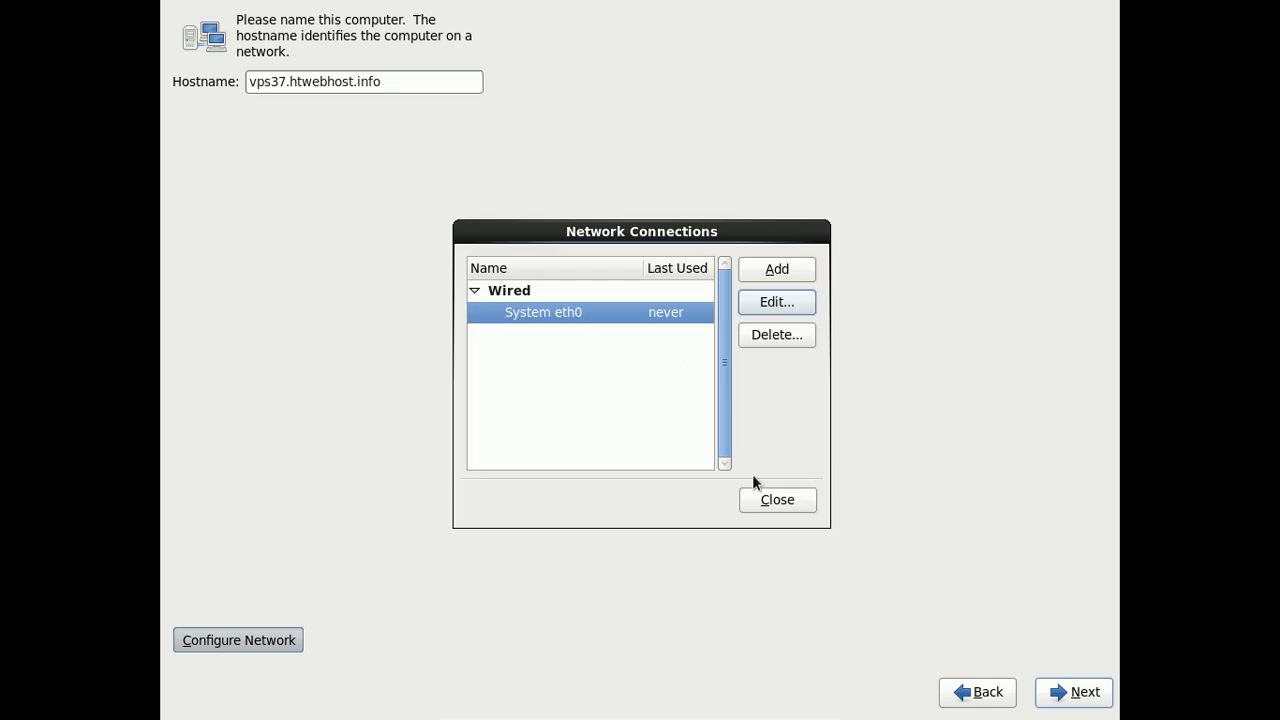
click(778, 500)
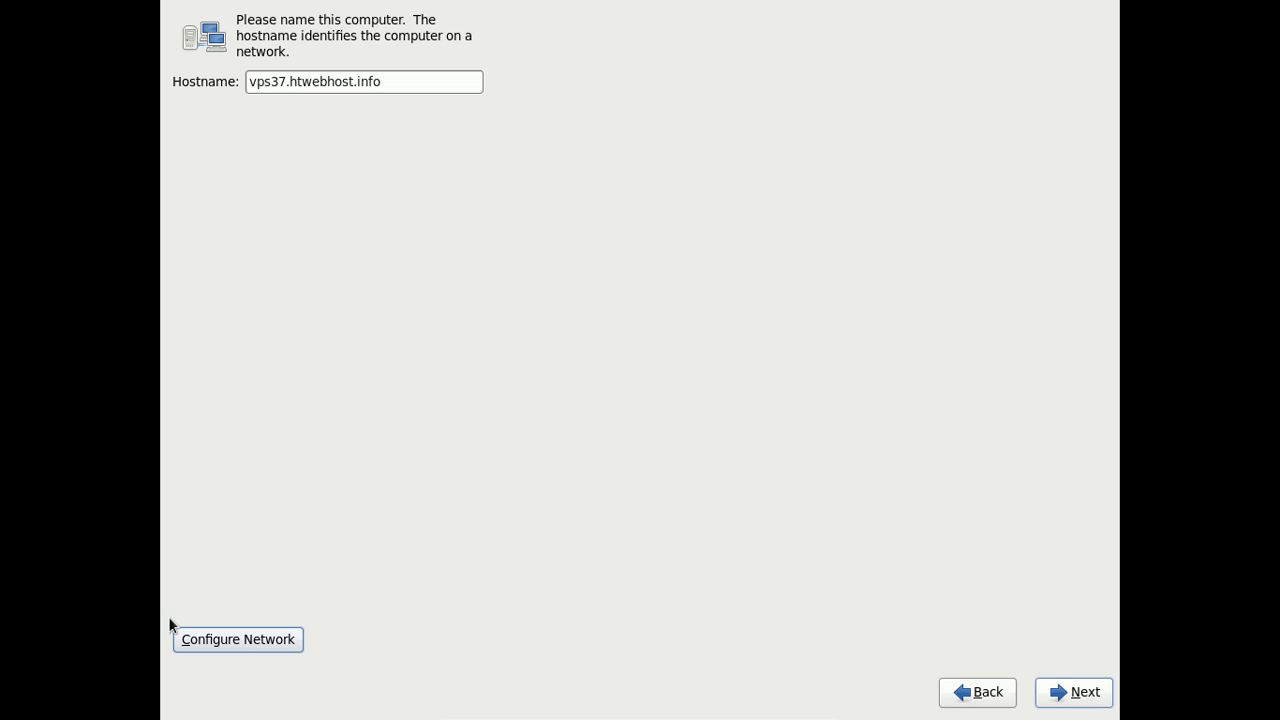
Reopen System eth0 to verify the saved IPv4 settings, then continue to the time zone page.
click(238, 640)
click(619, 310)
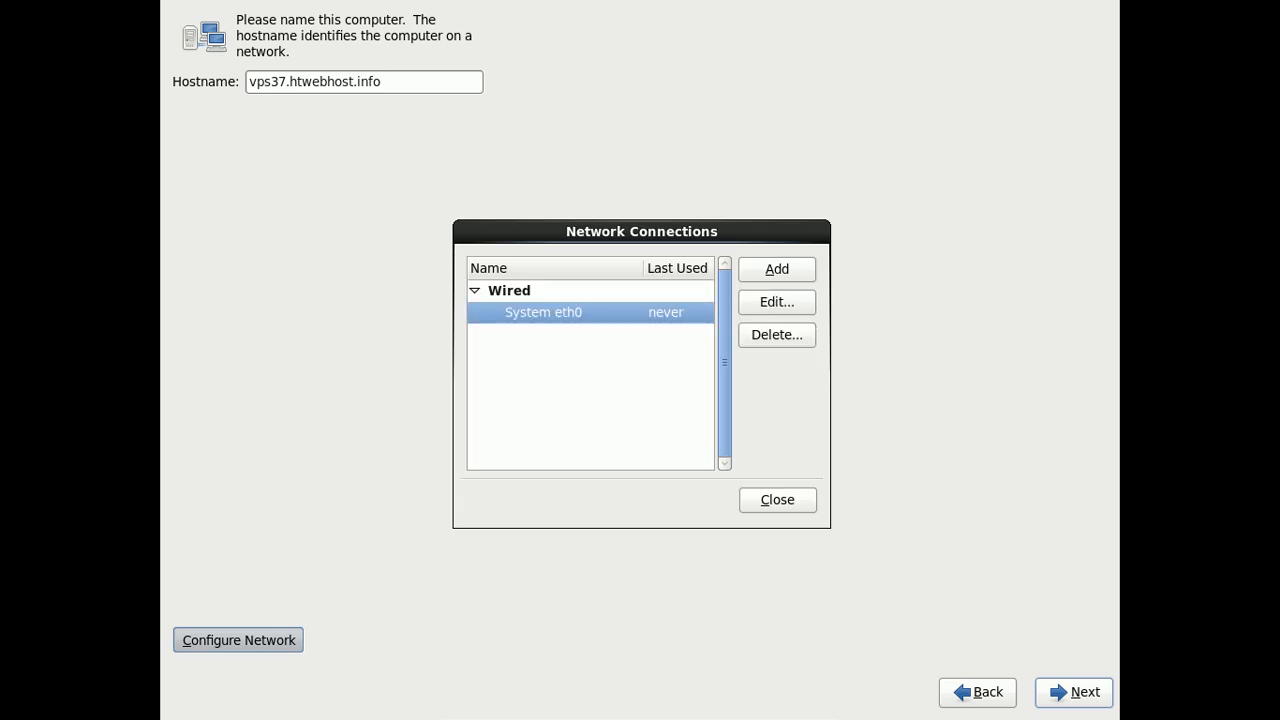
click(758, 301)
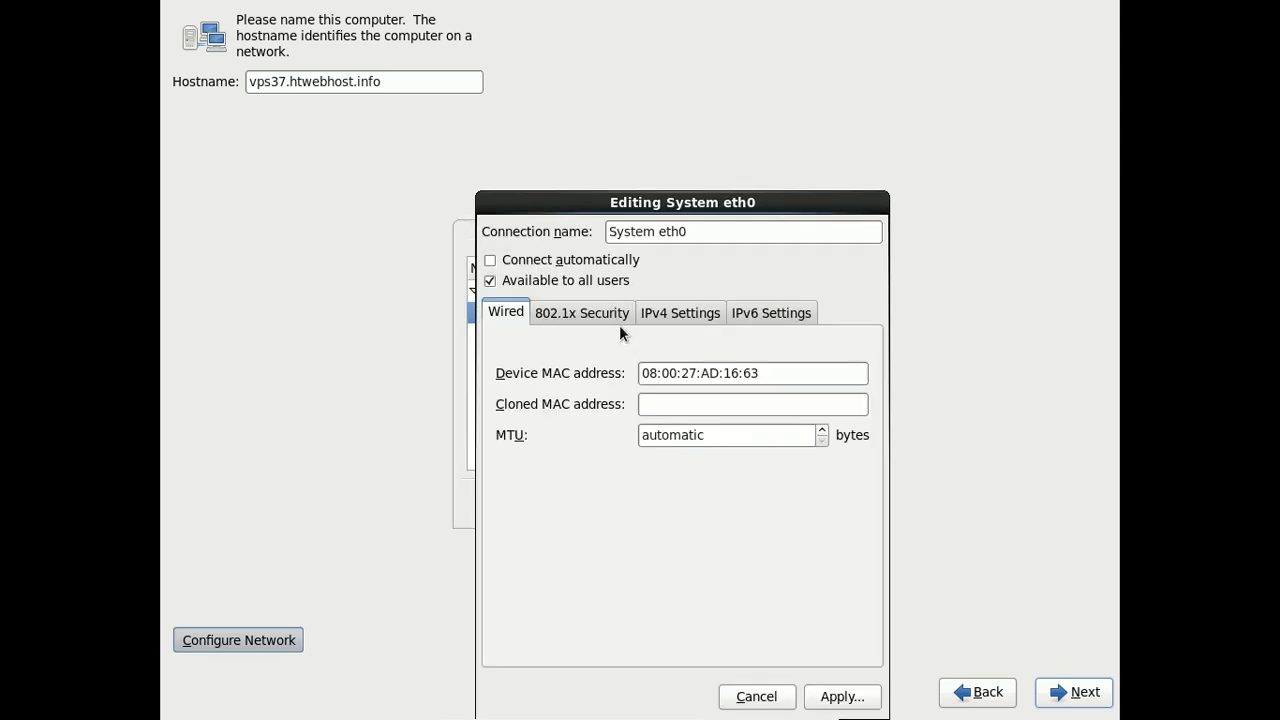
click(712, 313)
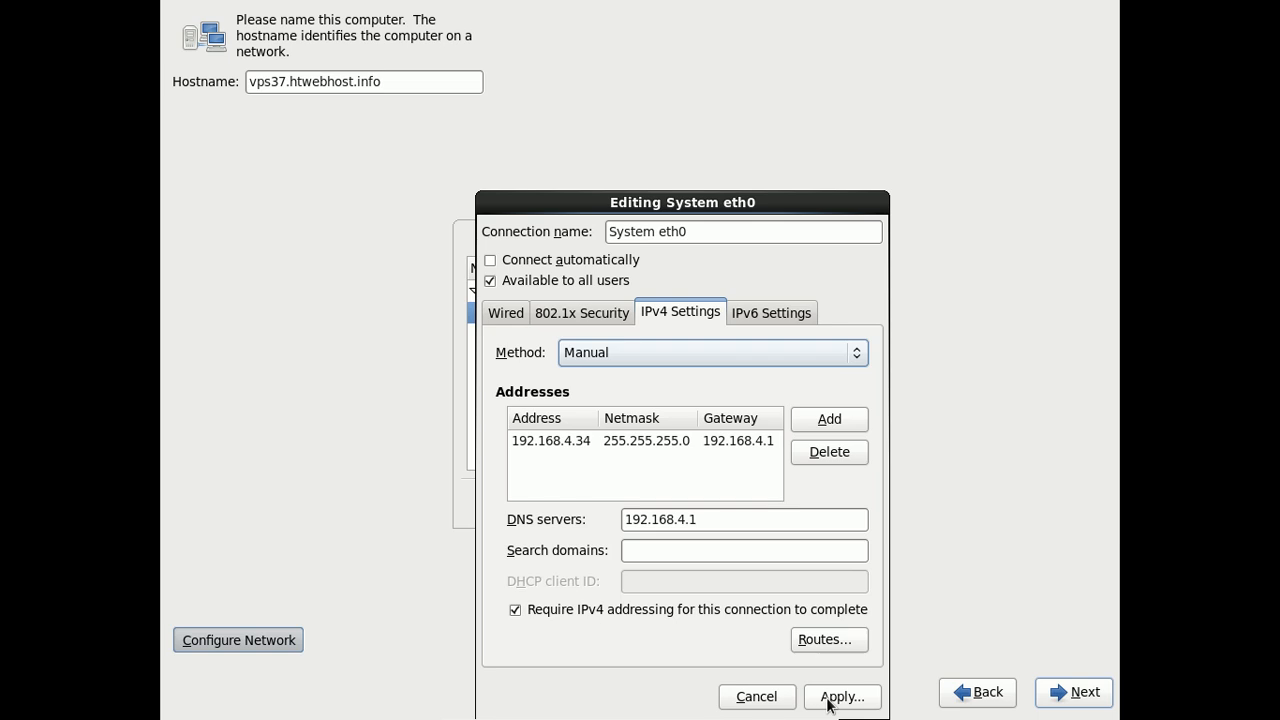
click(866, 697)
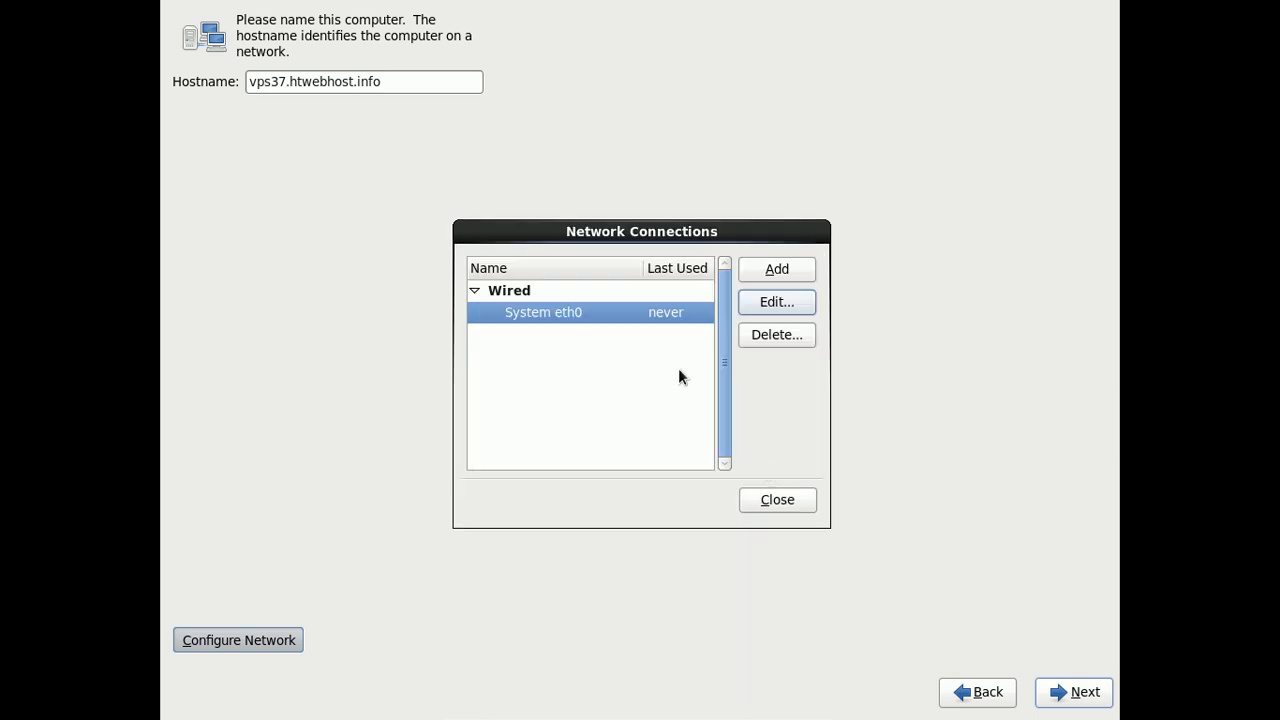
click(767, 510)
click(1090, 700)
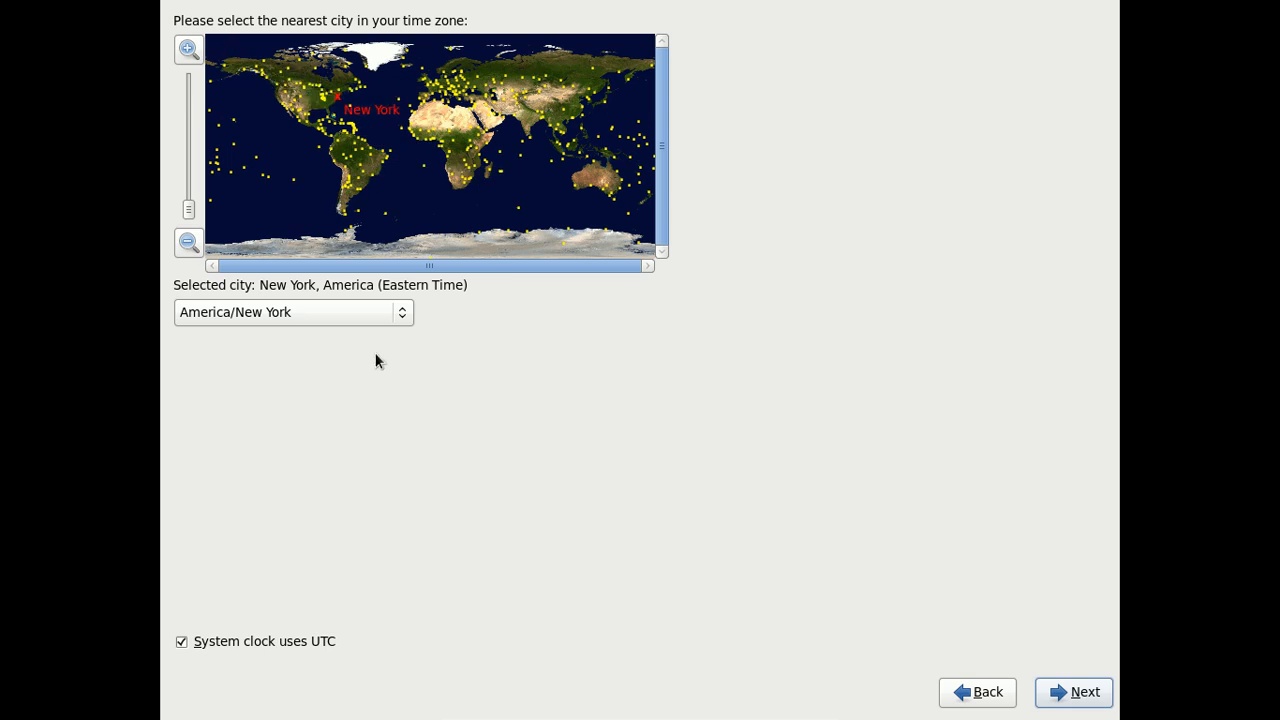
Keep America/New York selected in the time zone list and proceed to the root password page.
click(402, 315)
click(372, 318)
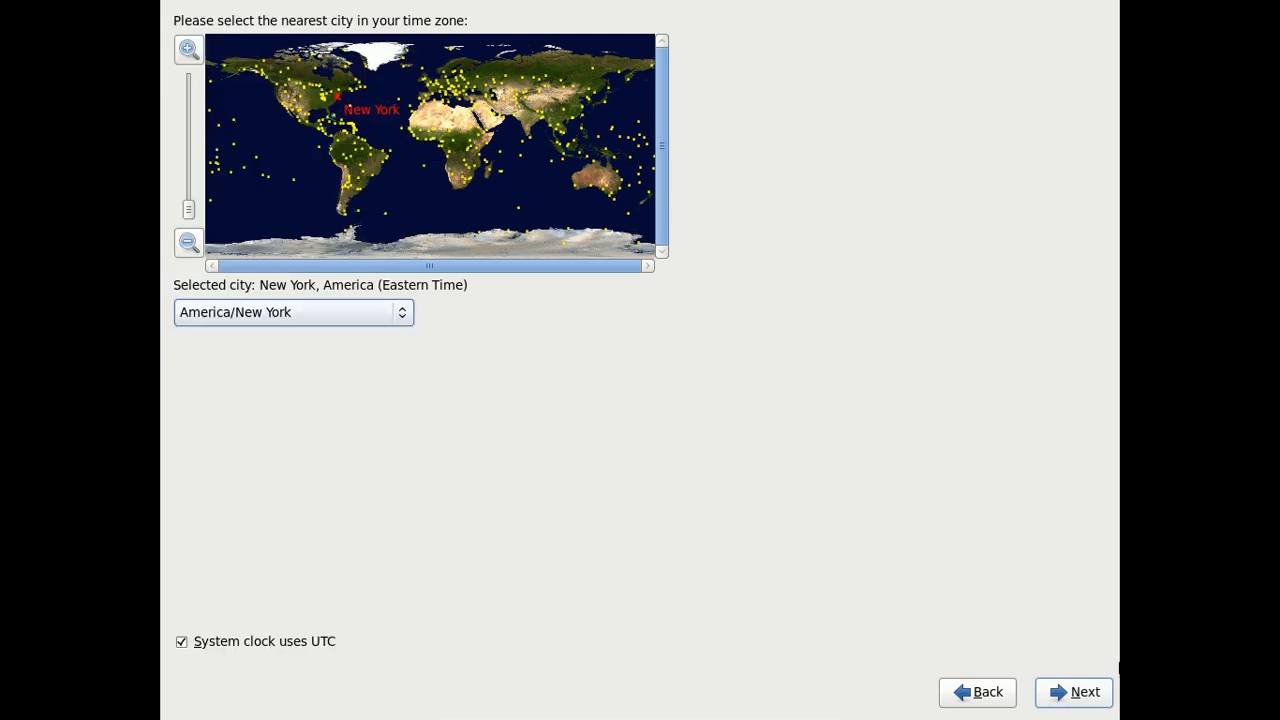
click(1083, 696)
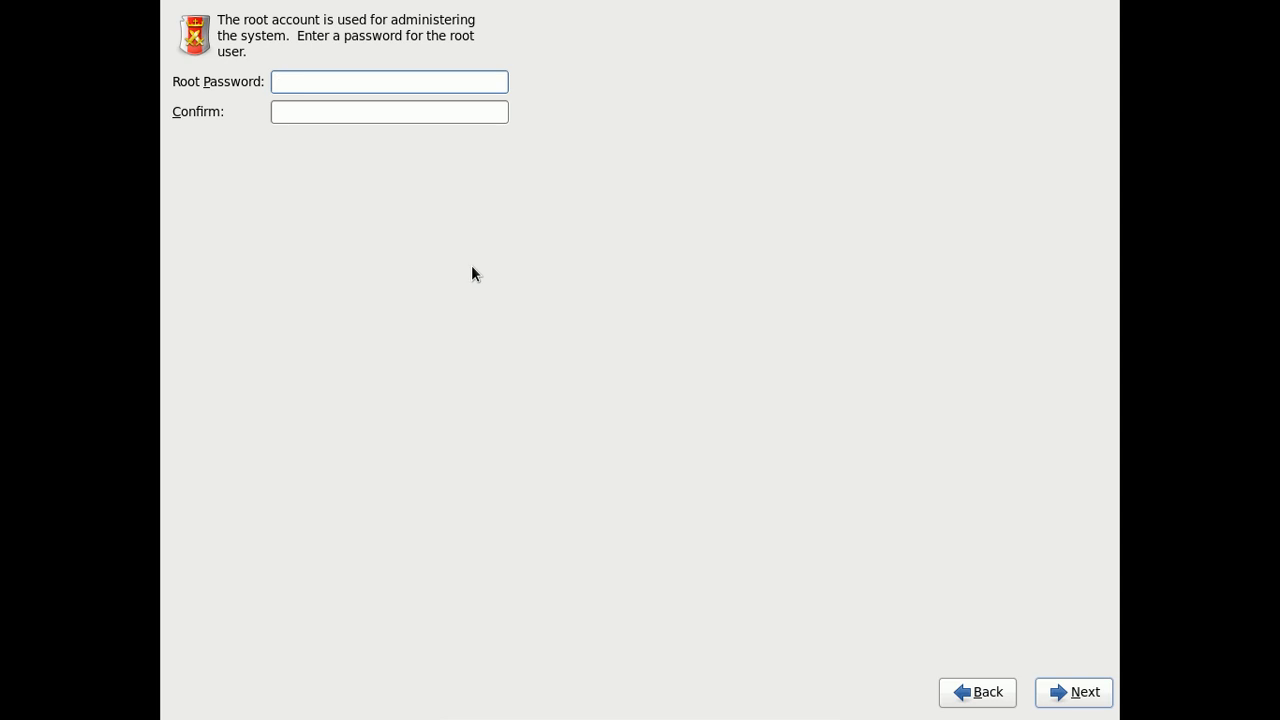
Enter a root password and dismiss the Weak Password warning to start over.
text(••••••••)
key(Tab)
text(••••••••)
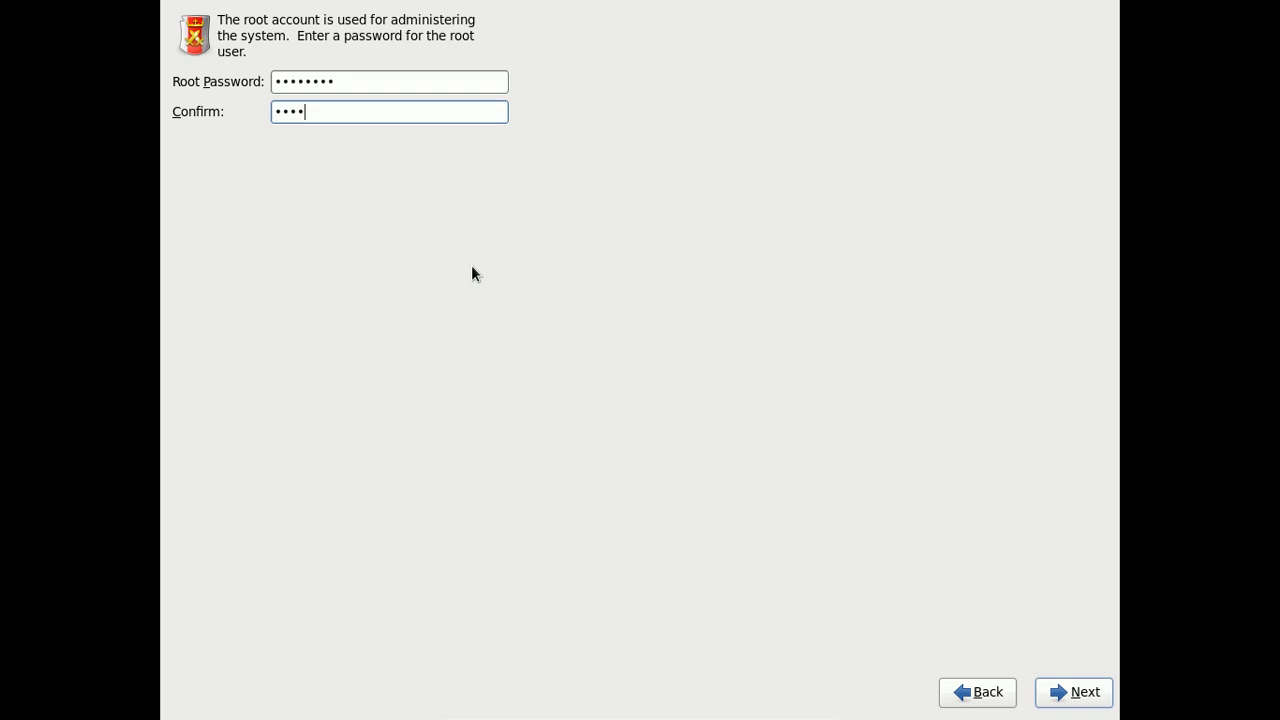
key(Return)
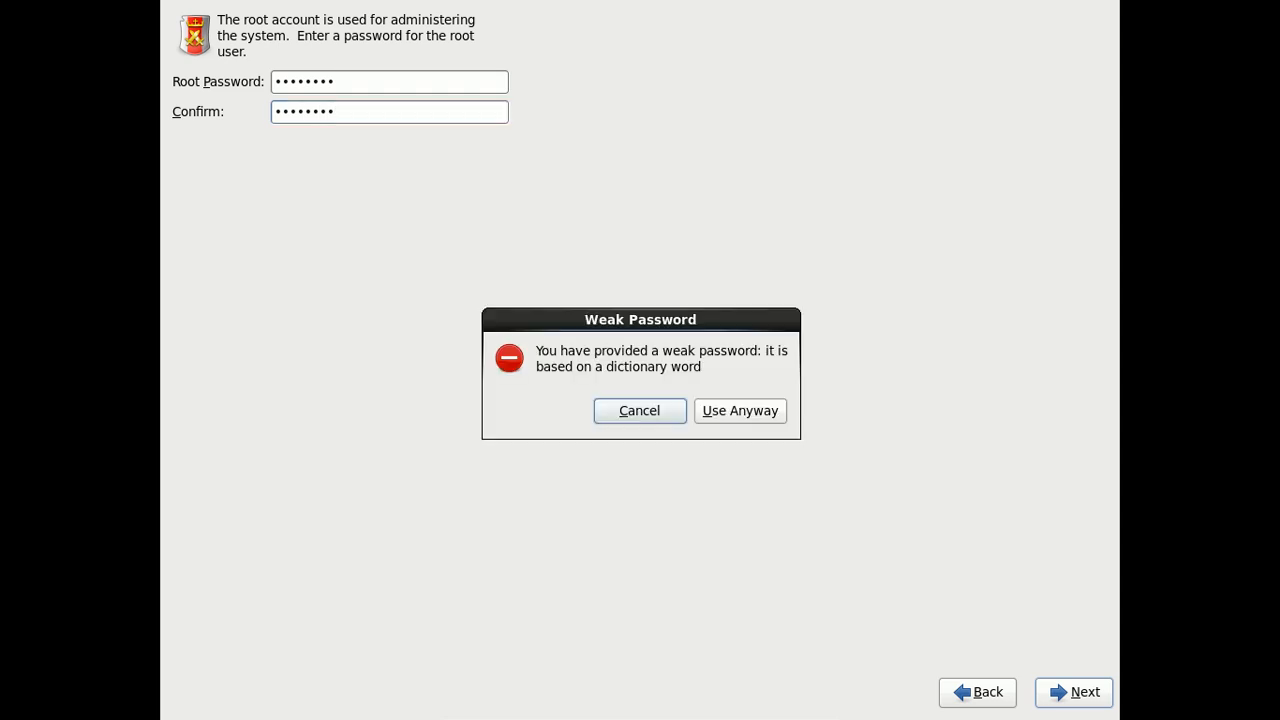
click(671, 406)
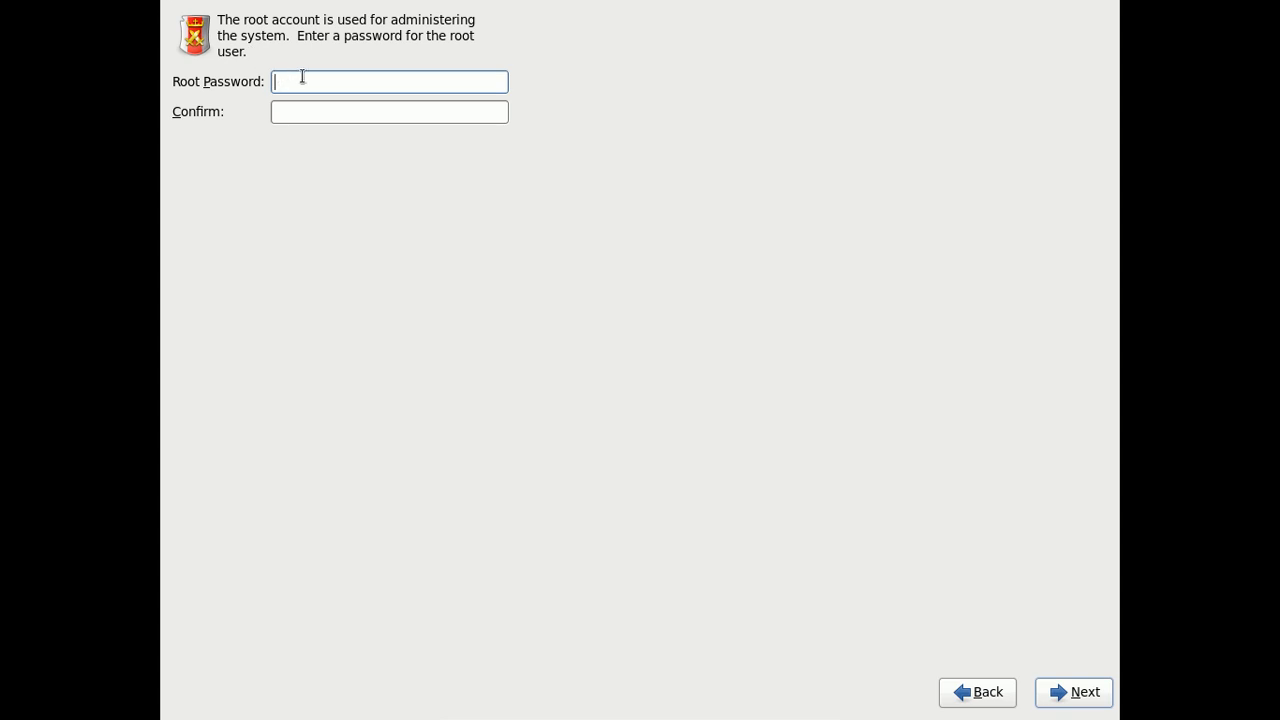
Enter a longer root password in both fields and accept it.
text(••••••••••••••)
key(Tab)
text(••••••••)
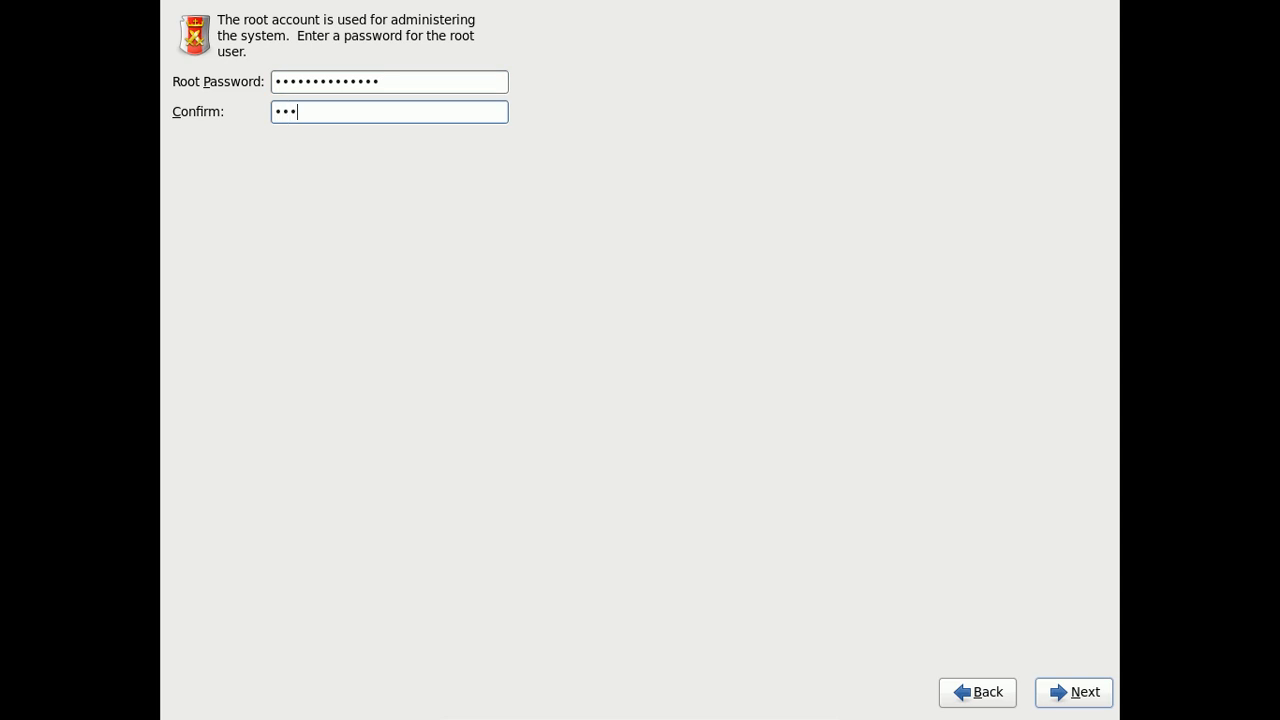
text(••••••)
click(1040, 694)
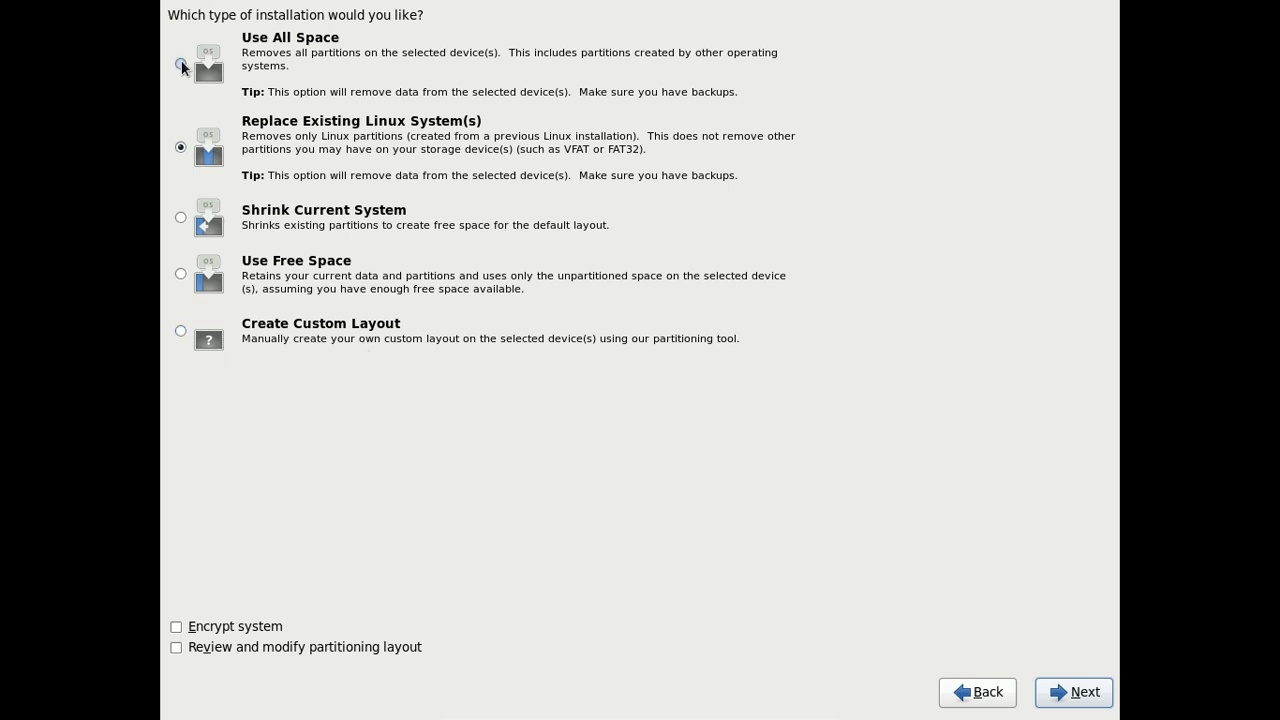
Choose Use All Space, write the partition layout to disk, and leave full-screen with Right Ctrl+F.
click(181, 63)
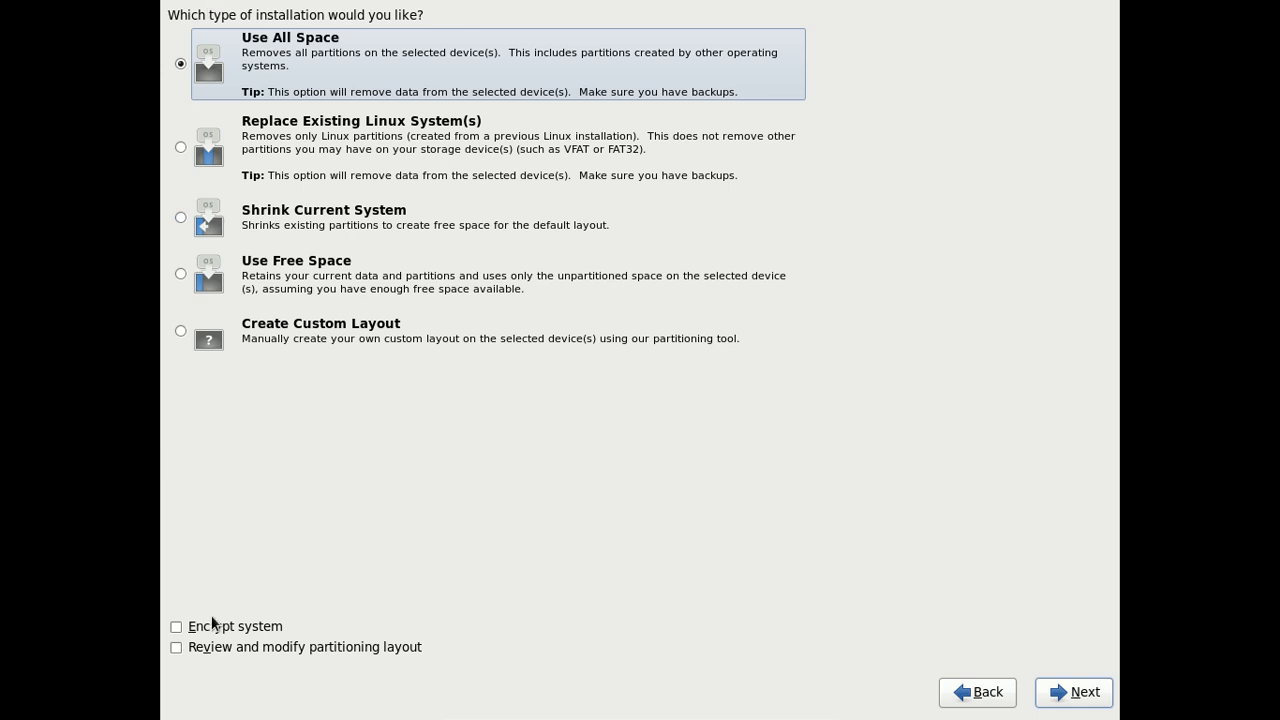
click(1080, 694)
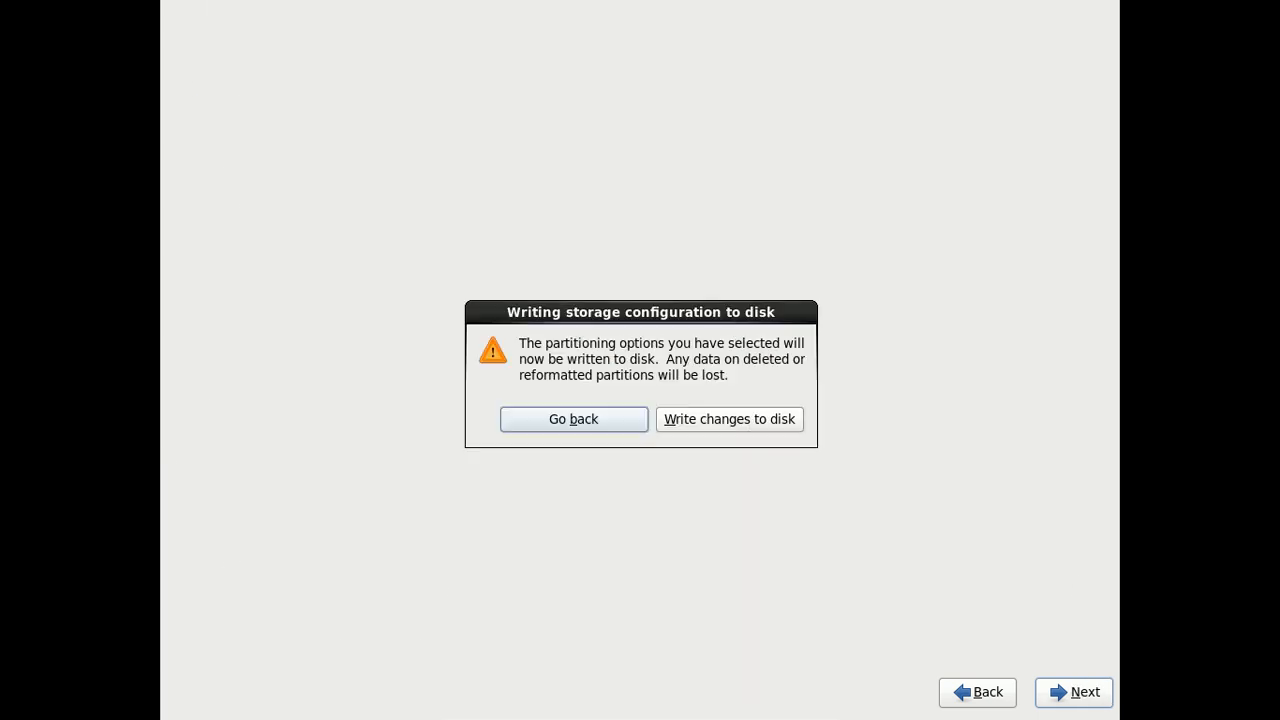
click(751, 419)
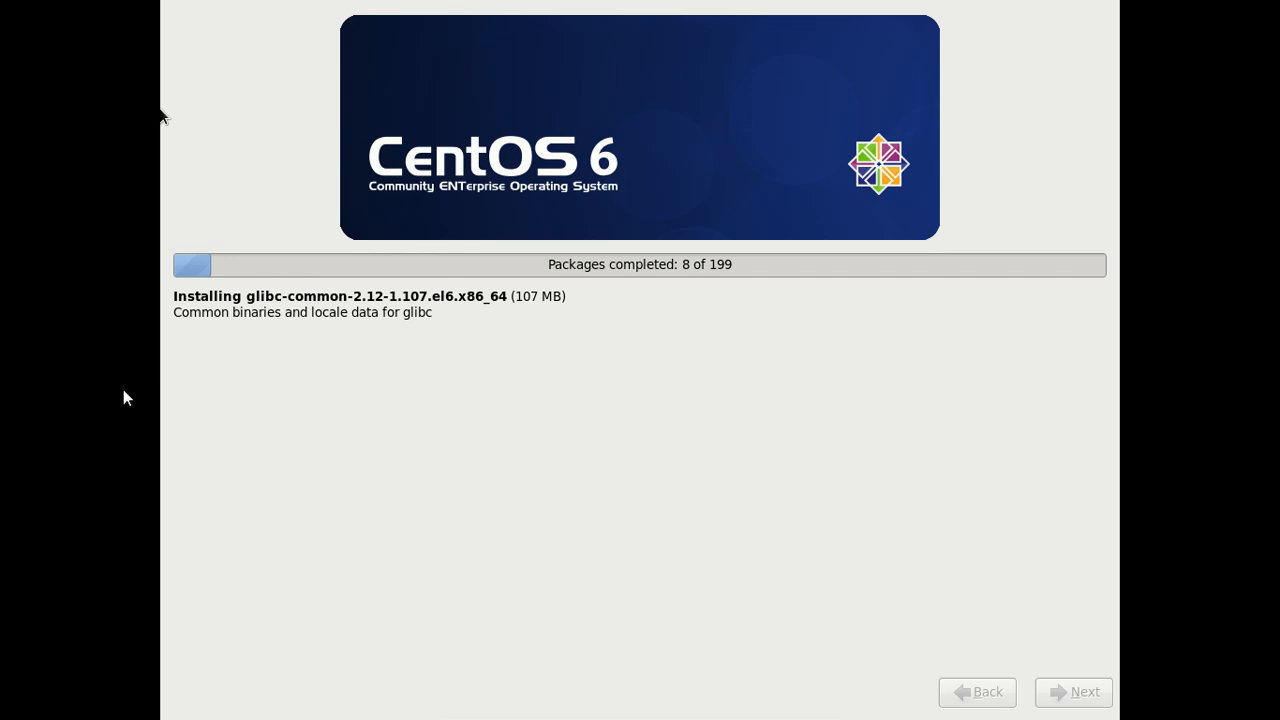
key(Control_R+f)
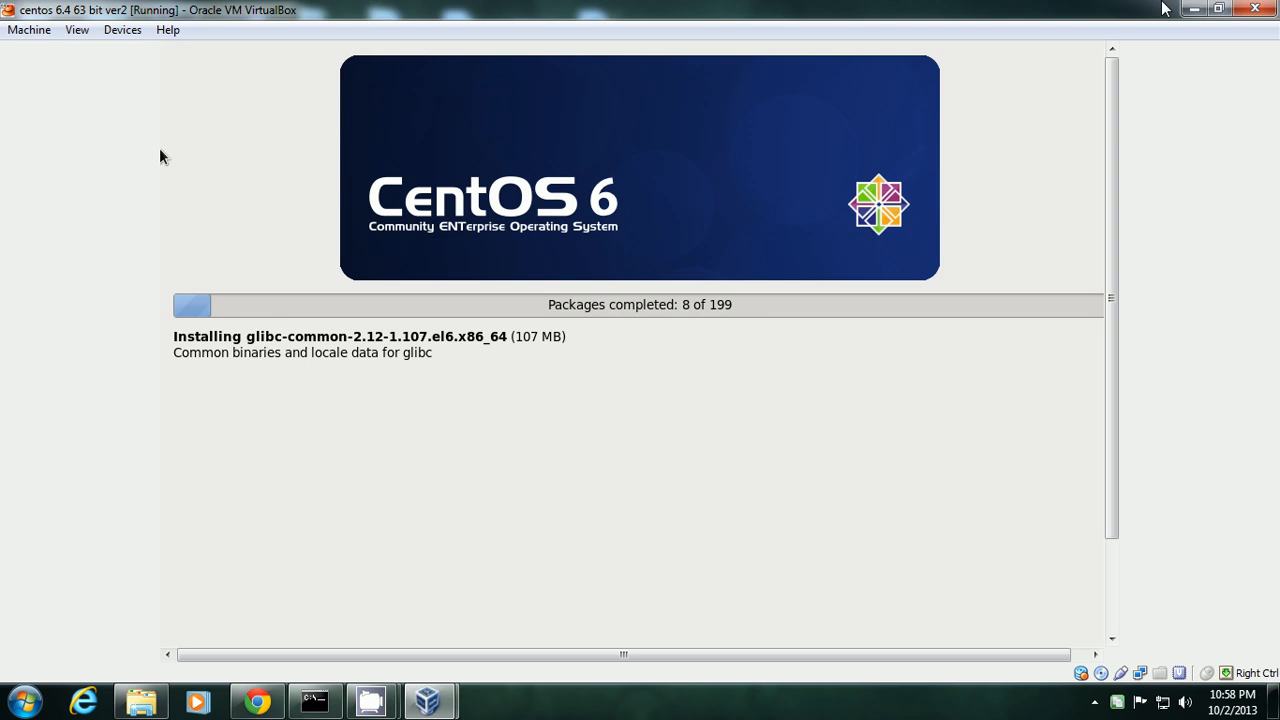
Pause the screen recording and restore the centos 6.4 63 bit ver2 VM window from the taskbar.
click(1192, 9)
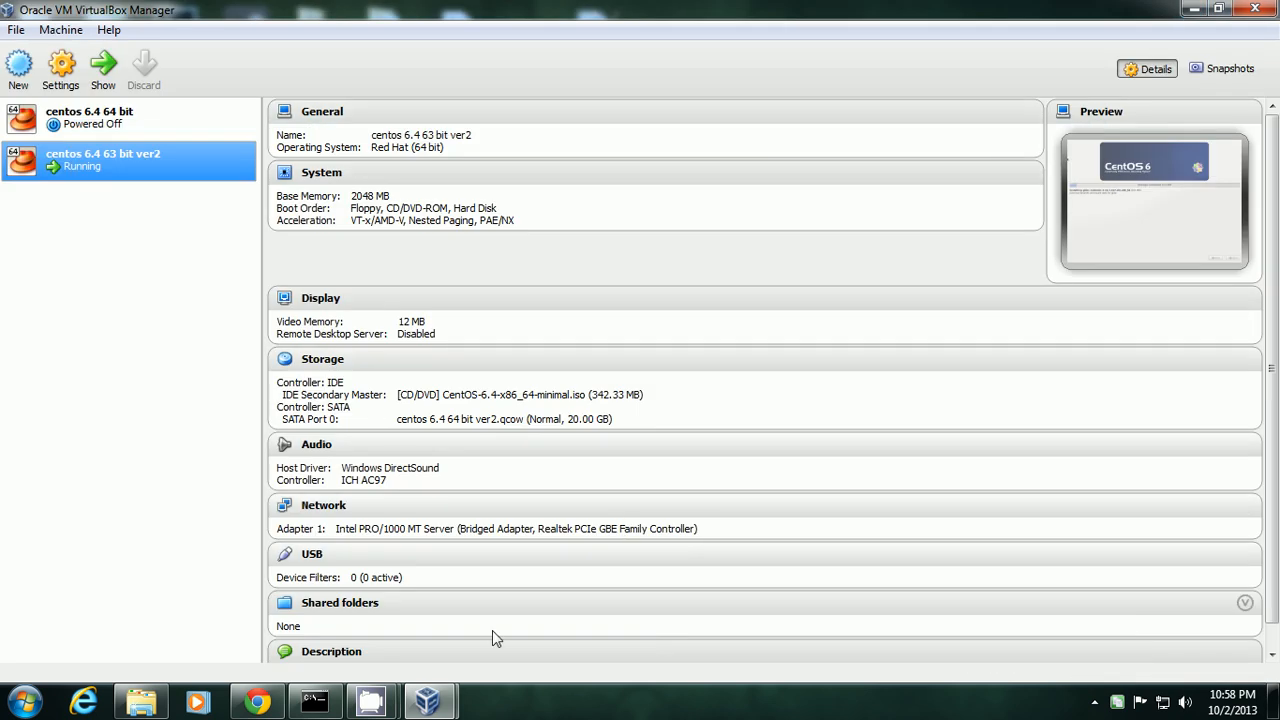
mouse_move(397, 703)
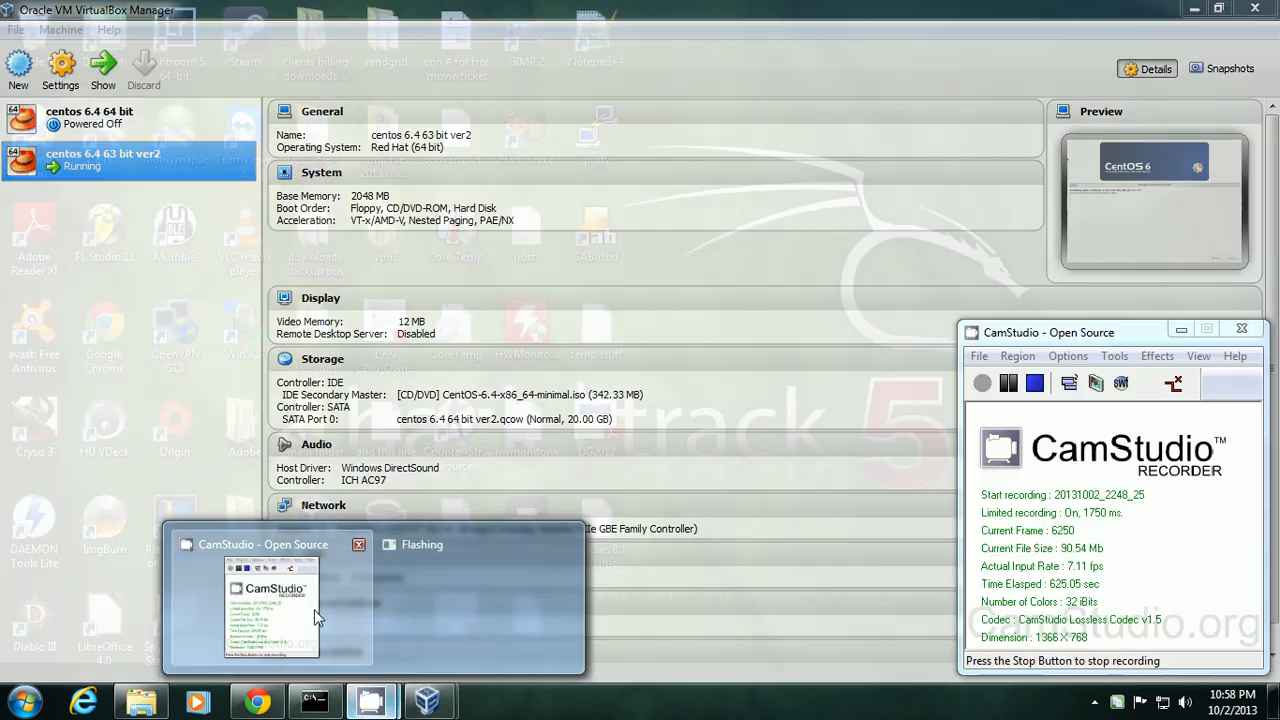
click(314, 609)
click(1007, 384)
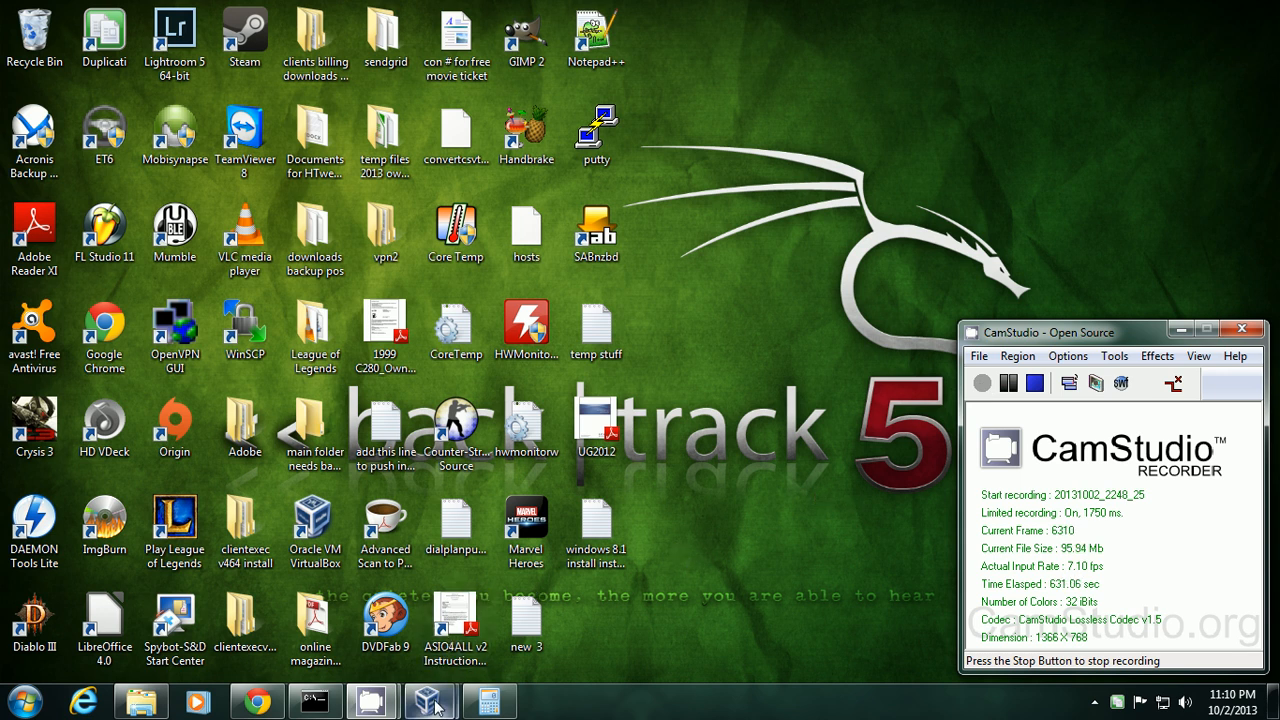
mouse_move(427, 701)
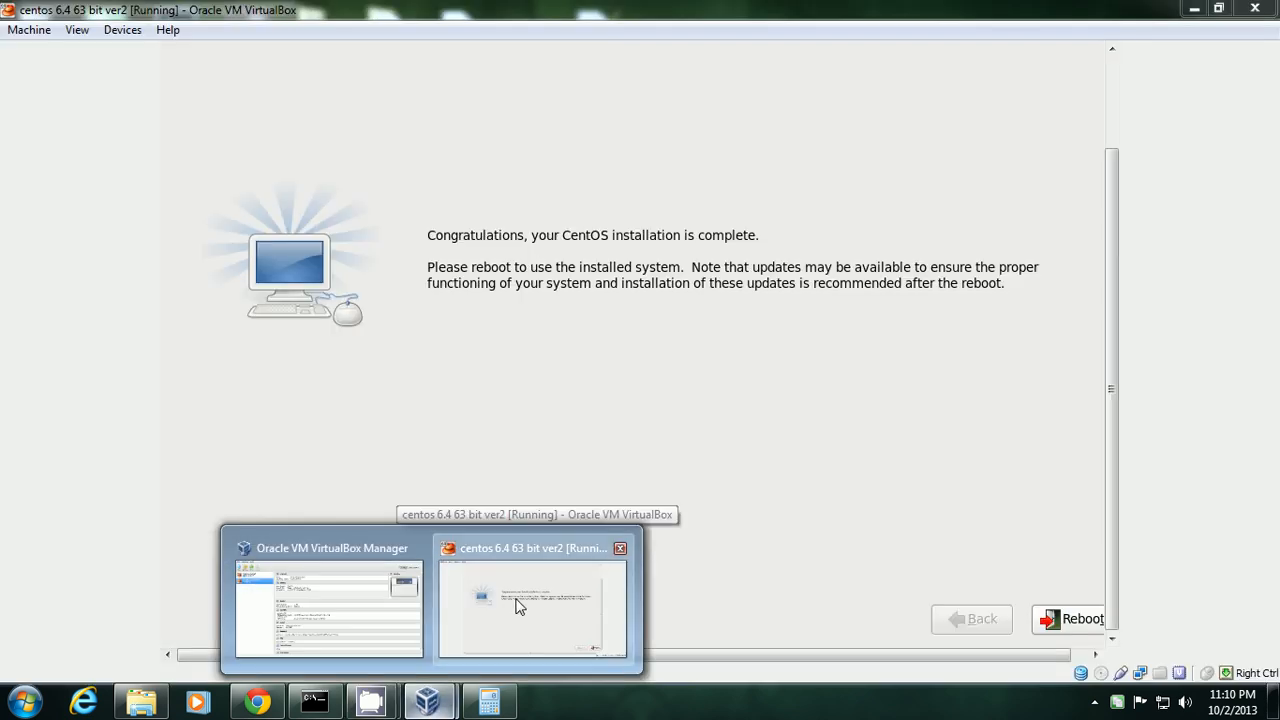
click(518, 606)
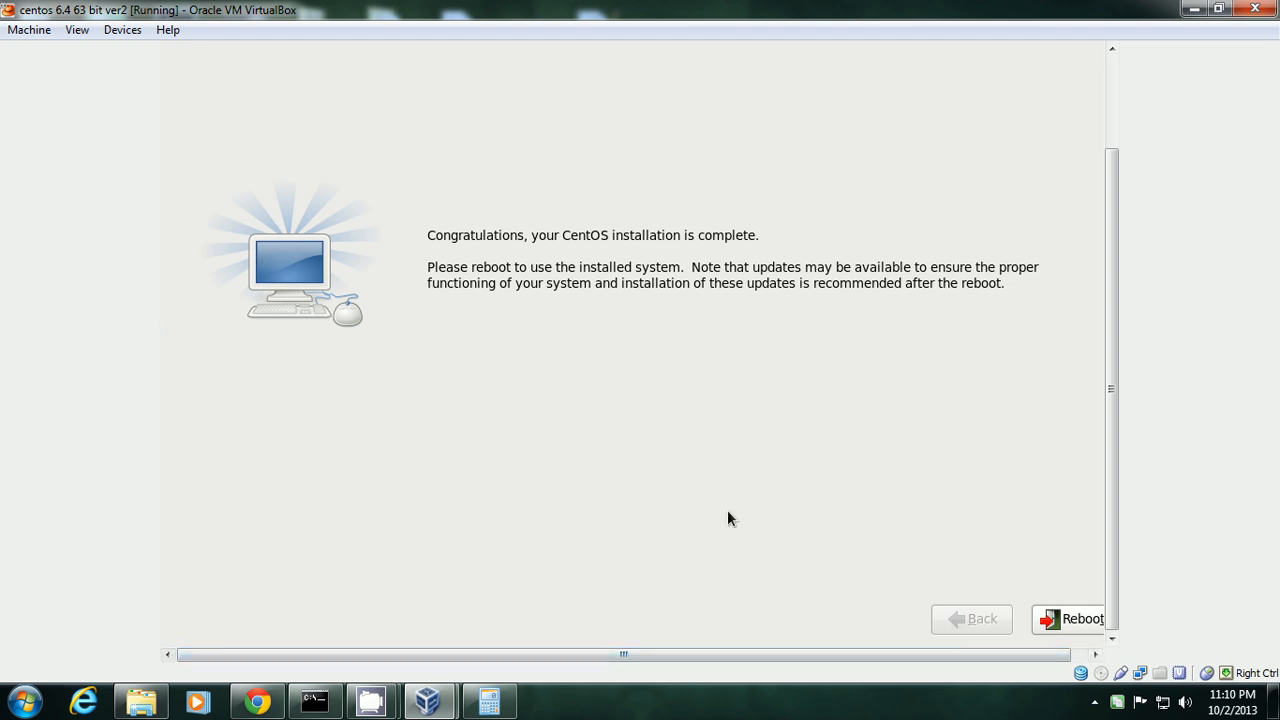
Reboot the installed CentOS, then shrink and reposition the VM window beside the desktop.
click(1048, 617)
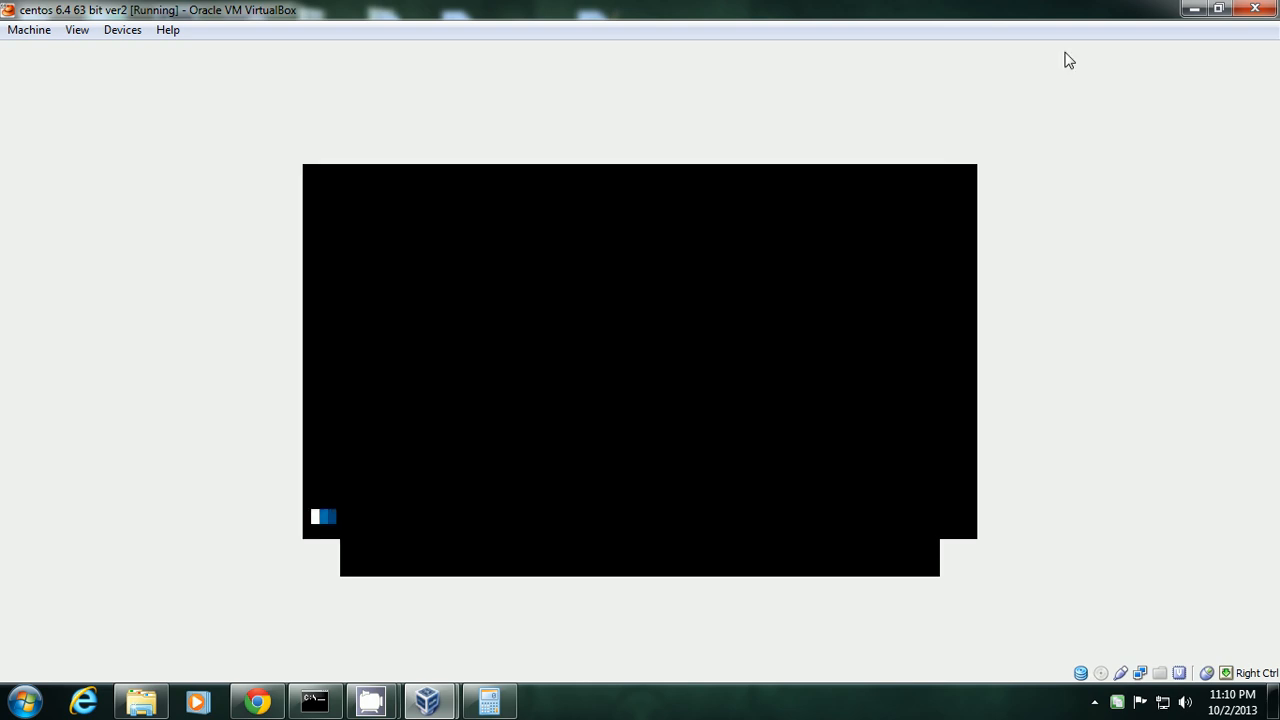
click(1218, 8)
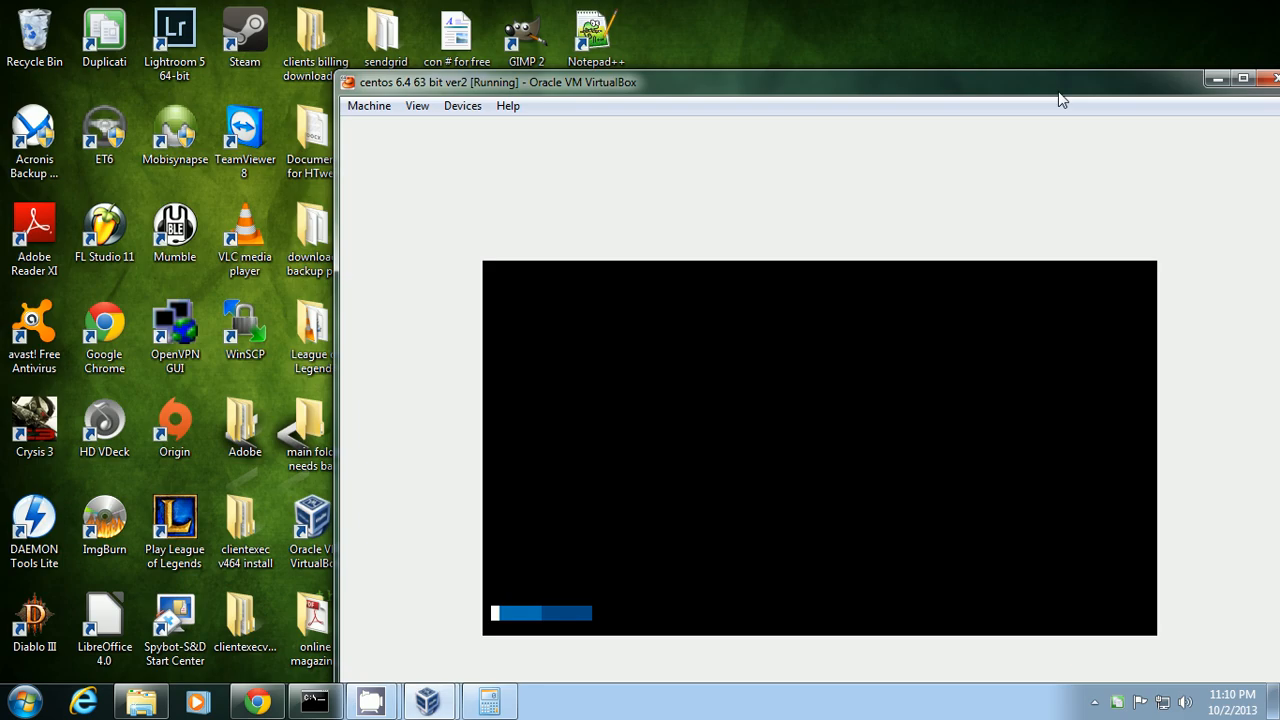
drag(1063, 86, 1014, 78)
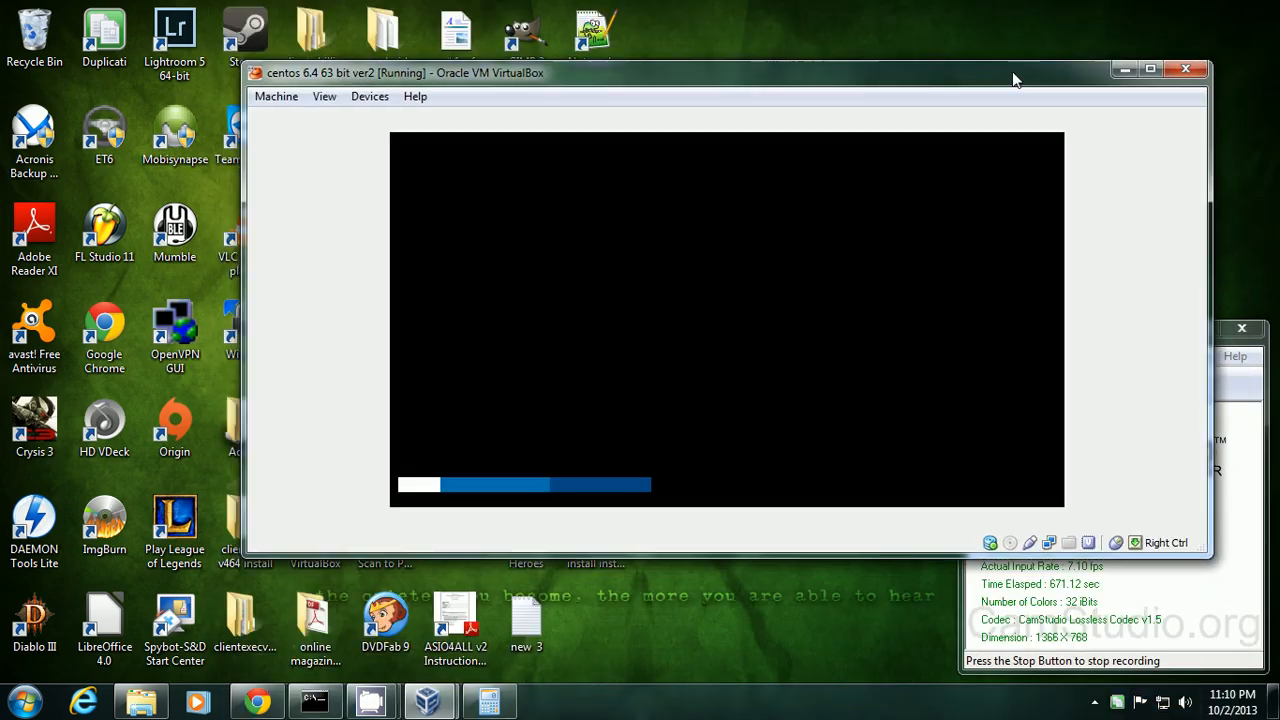
drag(1210, 222, 971, 222)
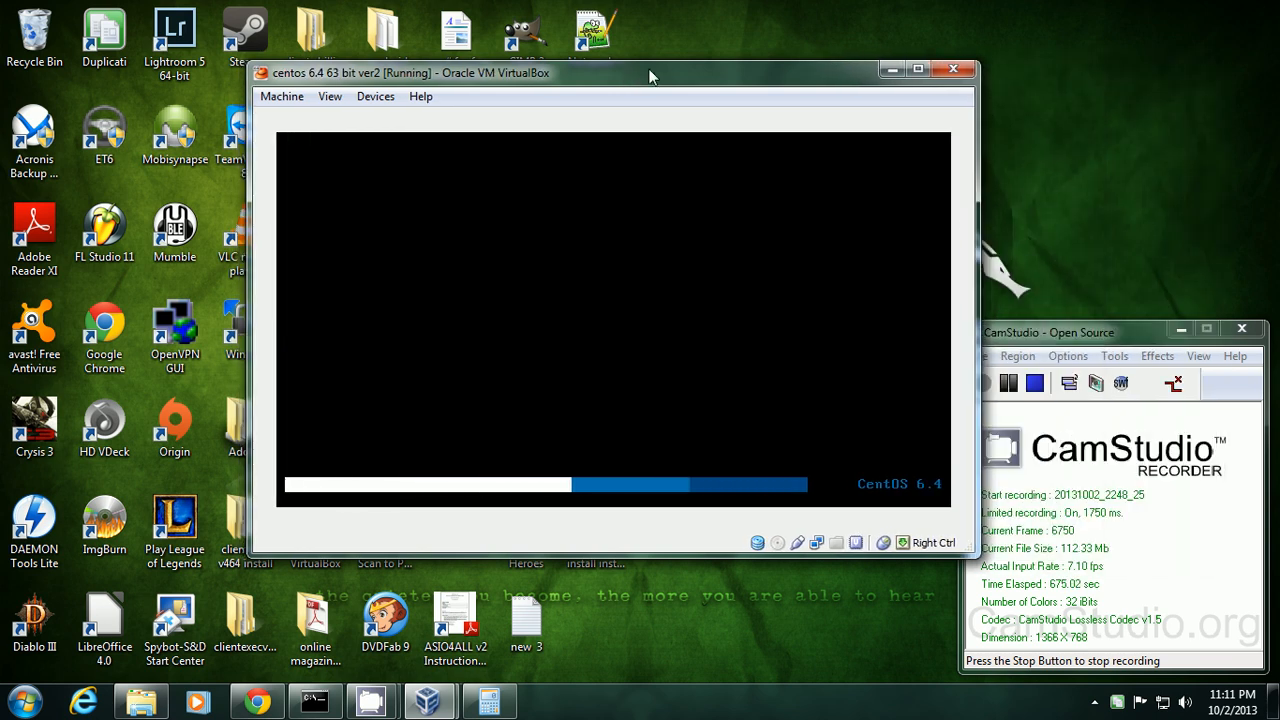
drag(631, 74, 786, 80)
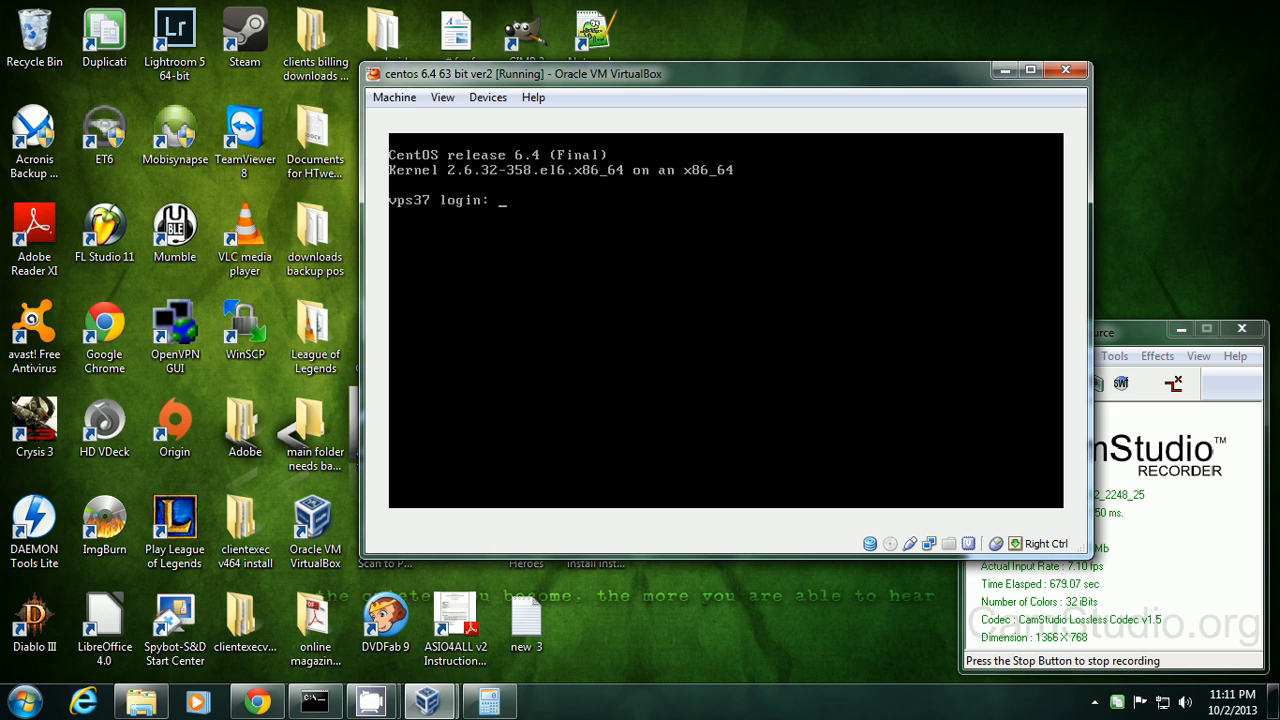
Log in as root and run ifconfig, which lists only the lo loopback at 127.0.0.1.
text(root)
key(Return)
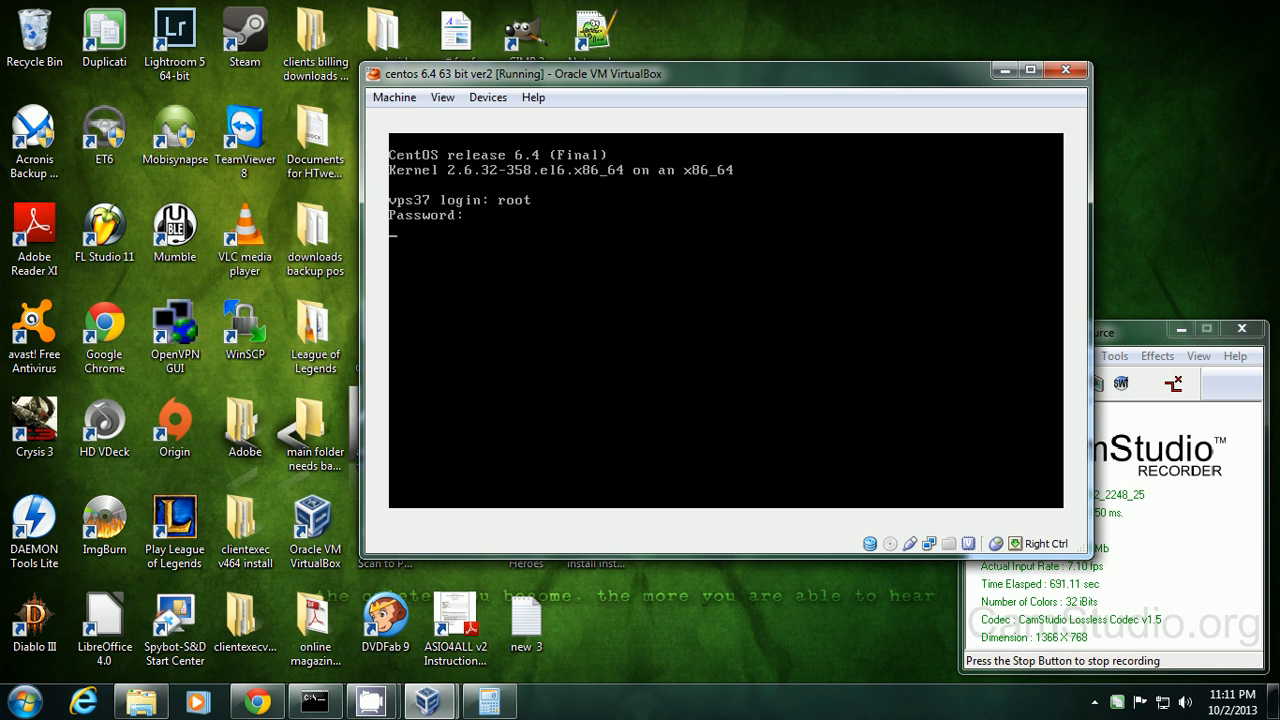
key(Return)
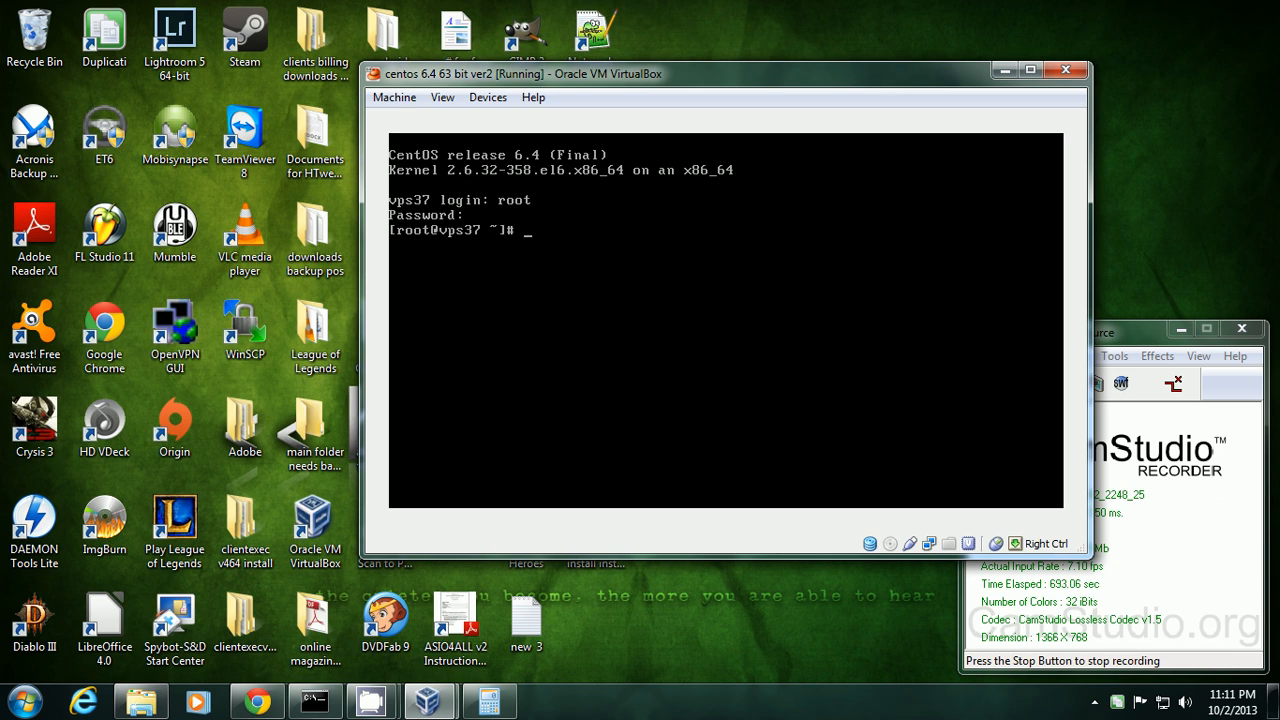
text(ifconfig)
key(Return)
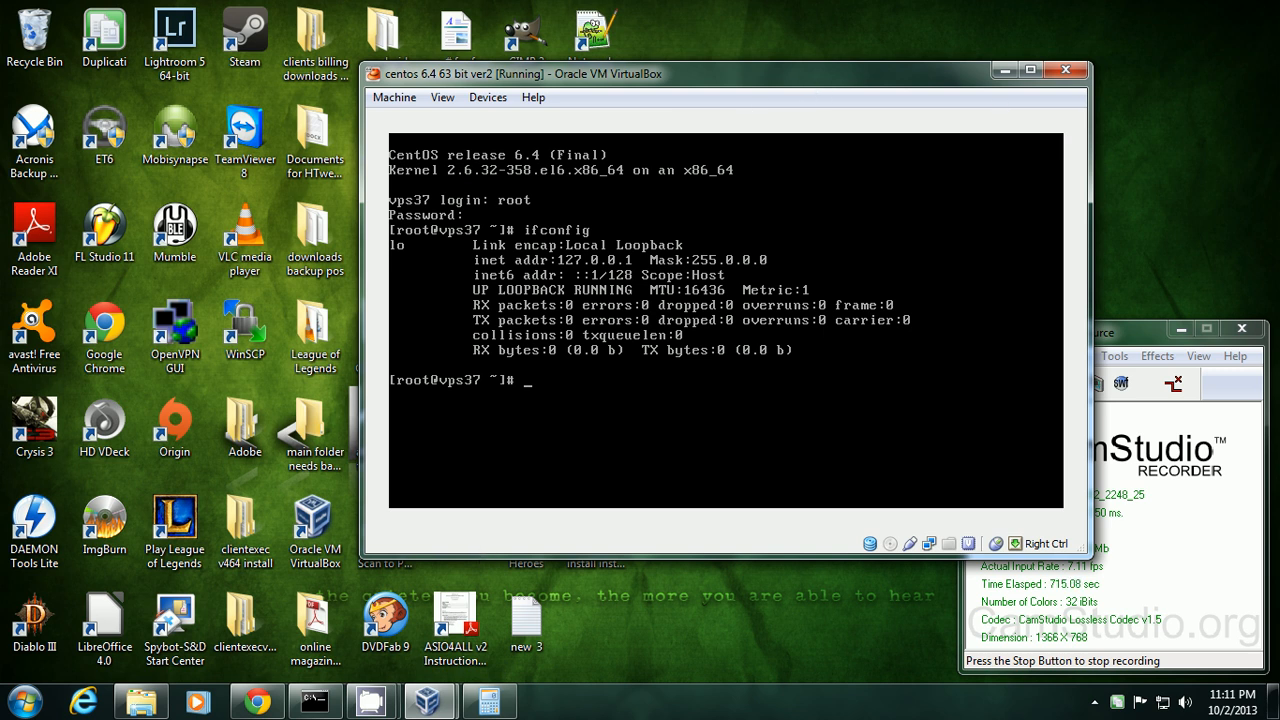
Switch to Chrome and scroll to the accepted answer on the Super User question.
right_click(257, 705)
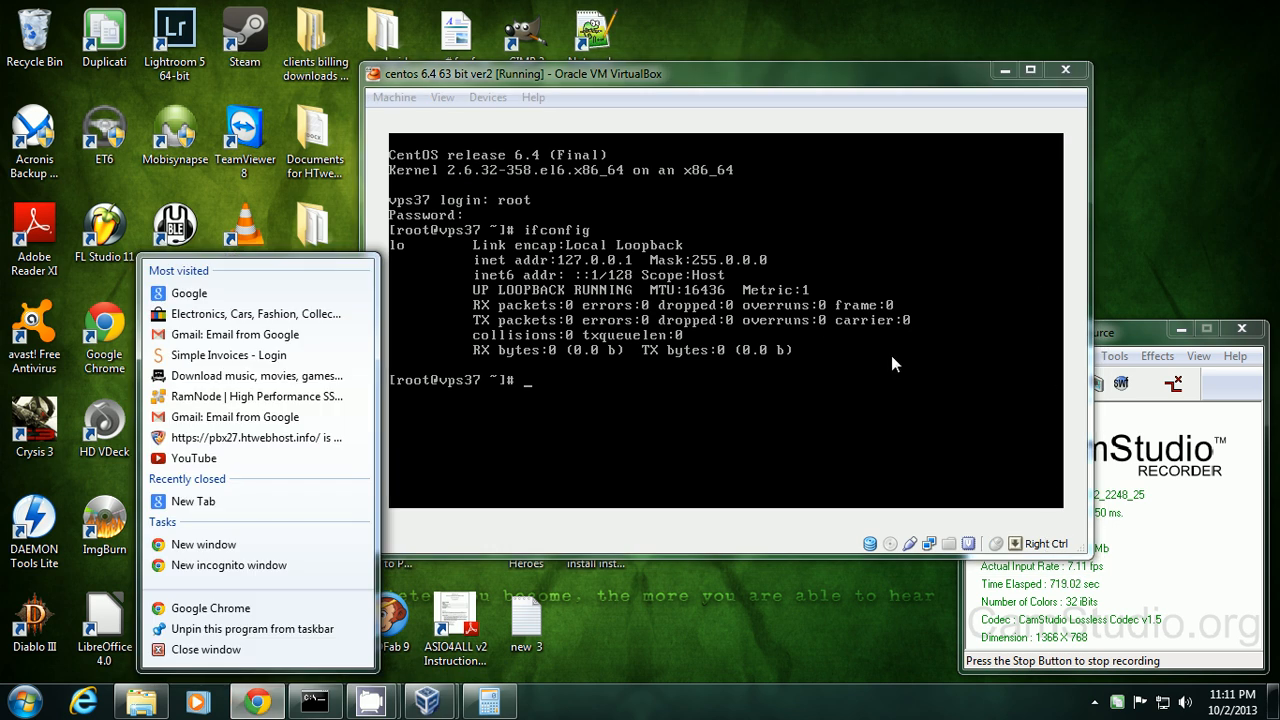
click(256, 701)
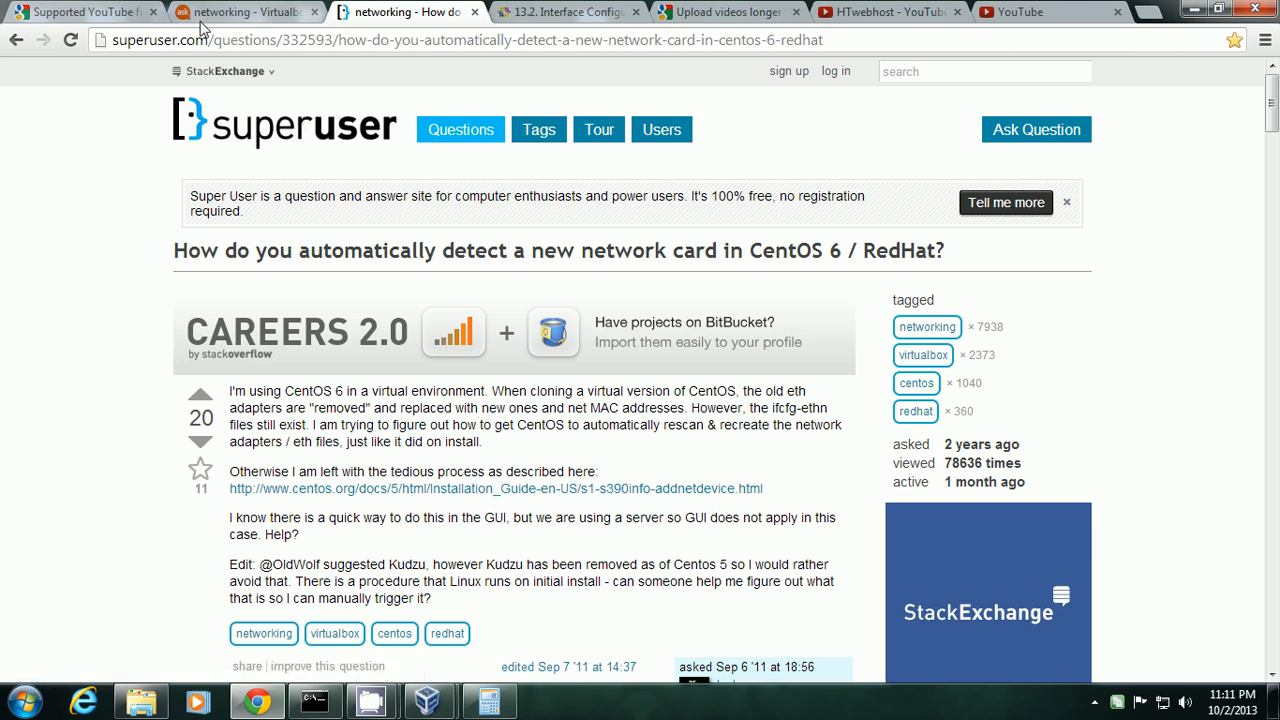
scroll(105, 202, down, 2)
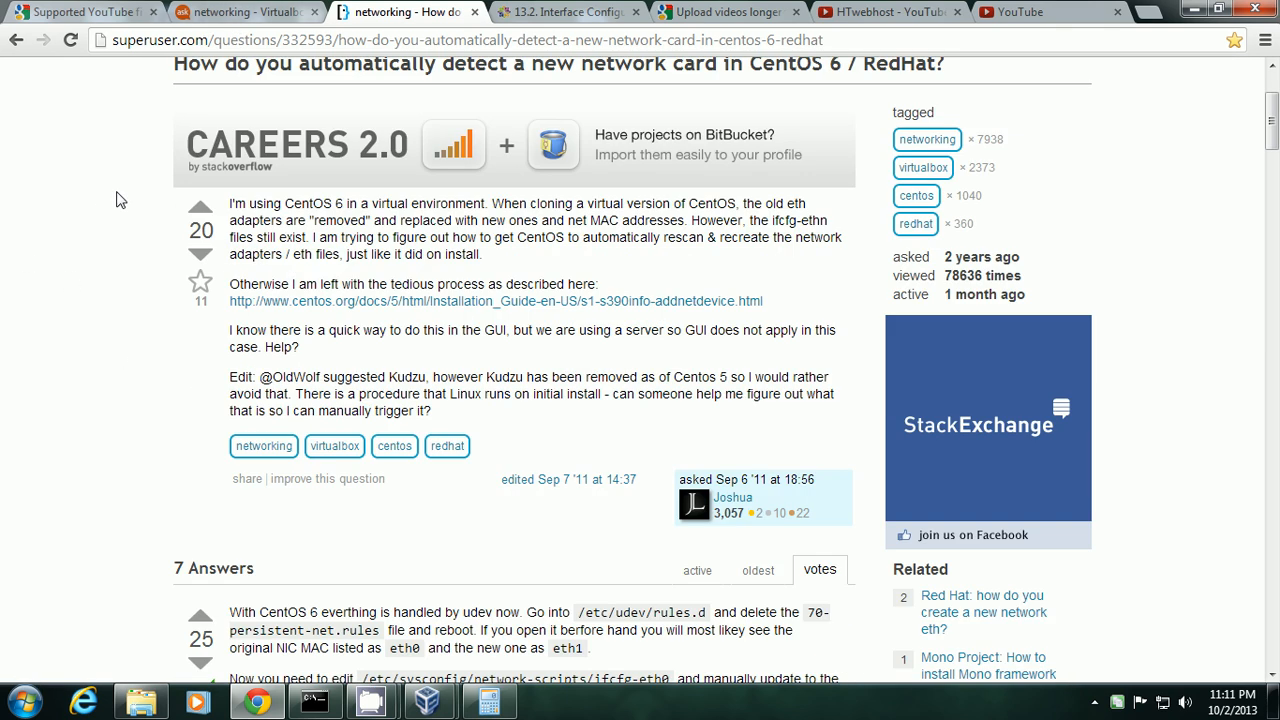
scroll(116, 200, down, 3)
scroll(116, 200, up, 4)
scroll(116, 200, down, 4)
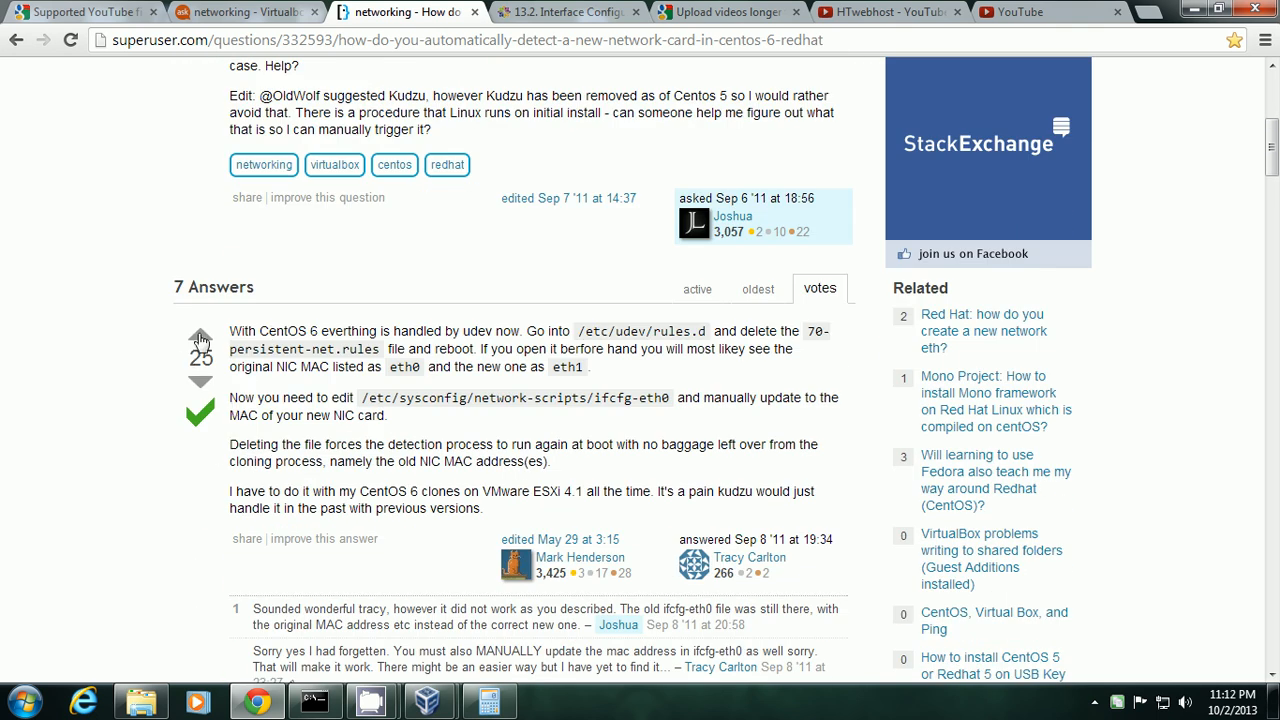
Highlight the answer's instructions and the 70-persistent-net.rules file name.
drag(231, 330, 737, 506)
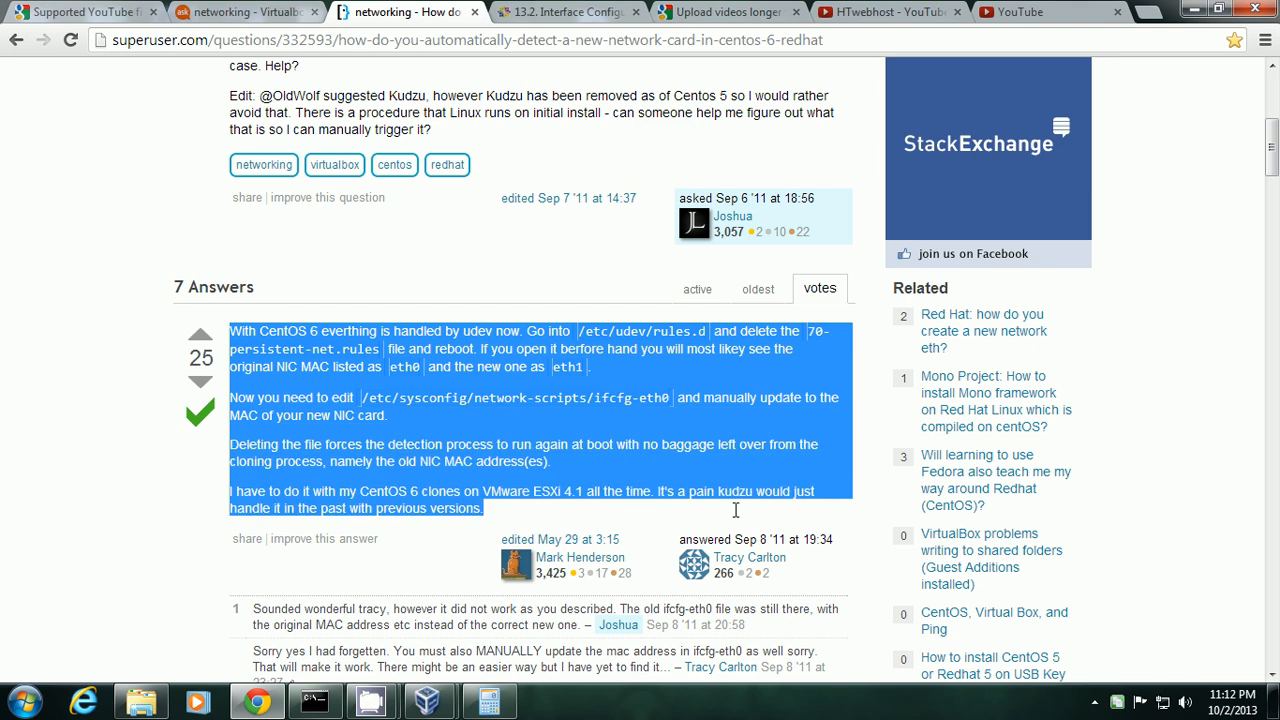
click(528, 374)
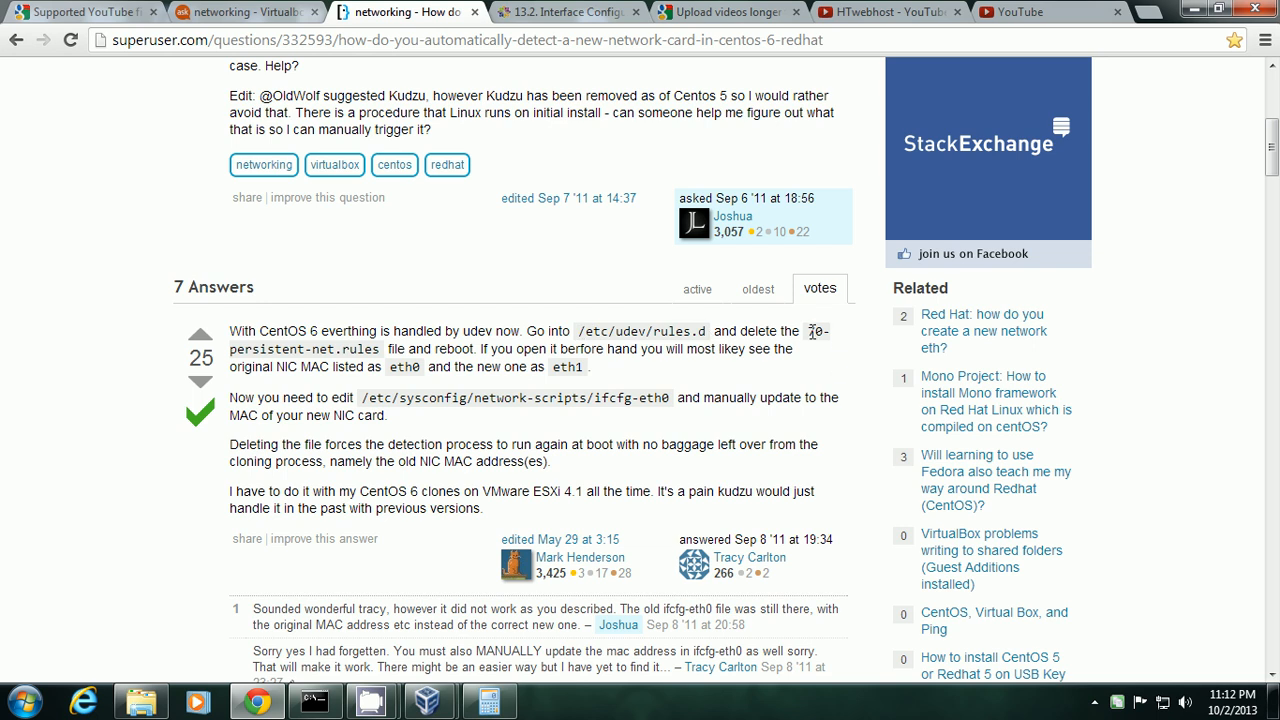
drag(808, 331, 383, 349)
click(699, 382)
mouse_move(440, 698)
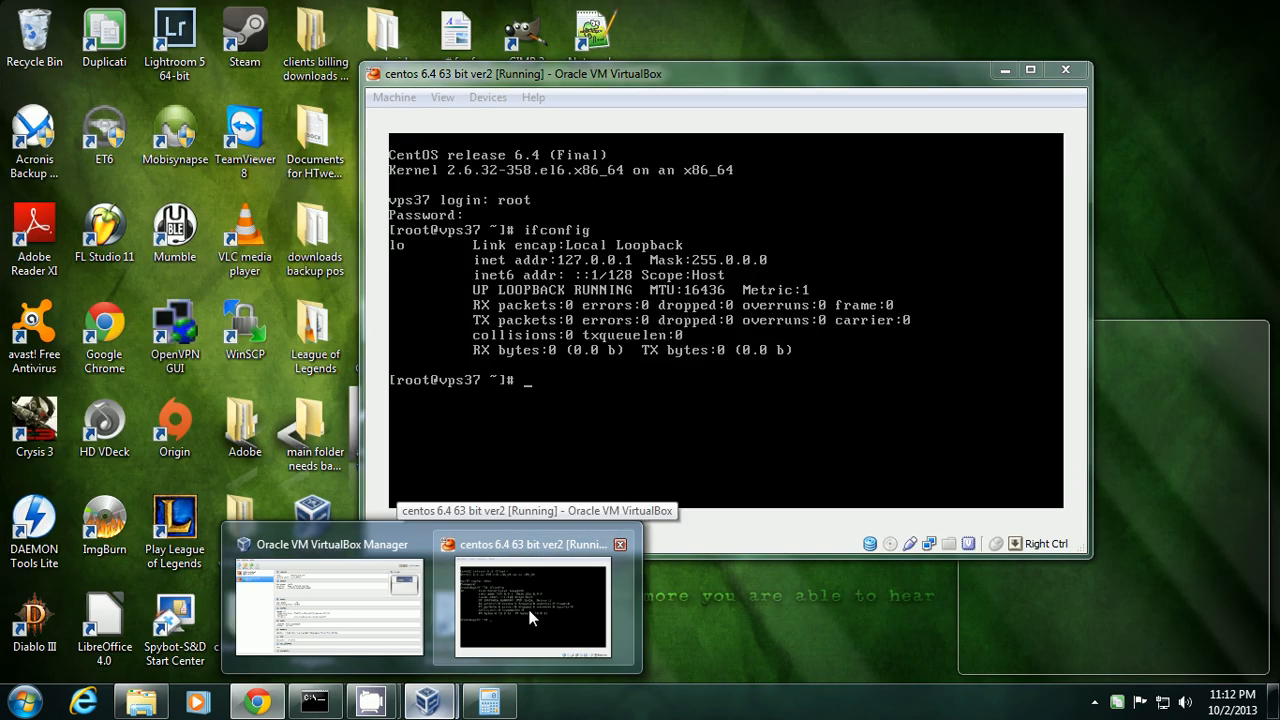
Bring the CentOS VM window in front of Chrome and resize and reposition it.
click(528, 618)
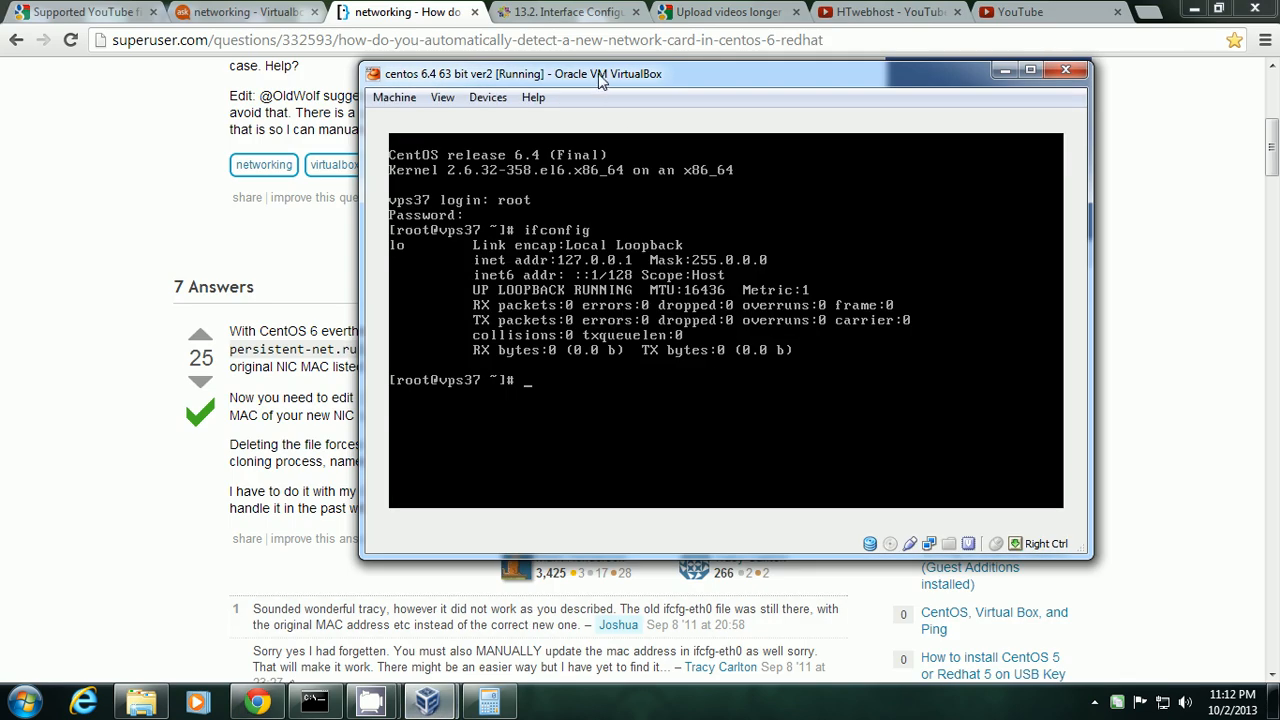
drag(600, 80, 686, 72)
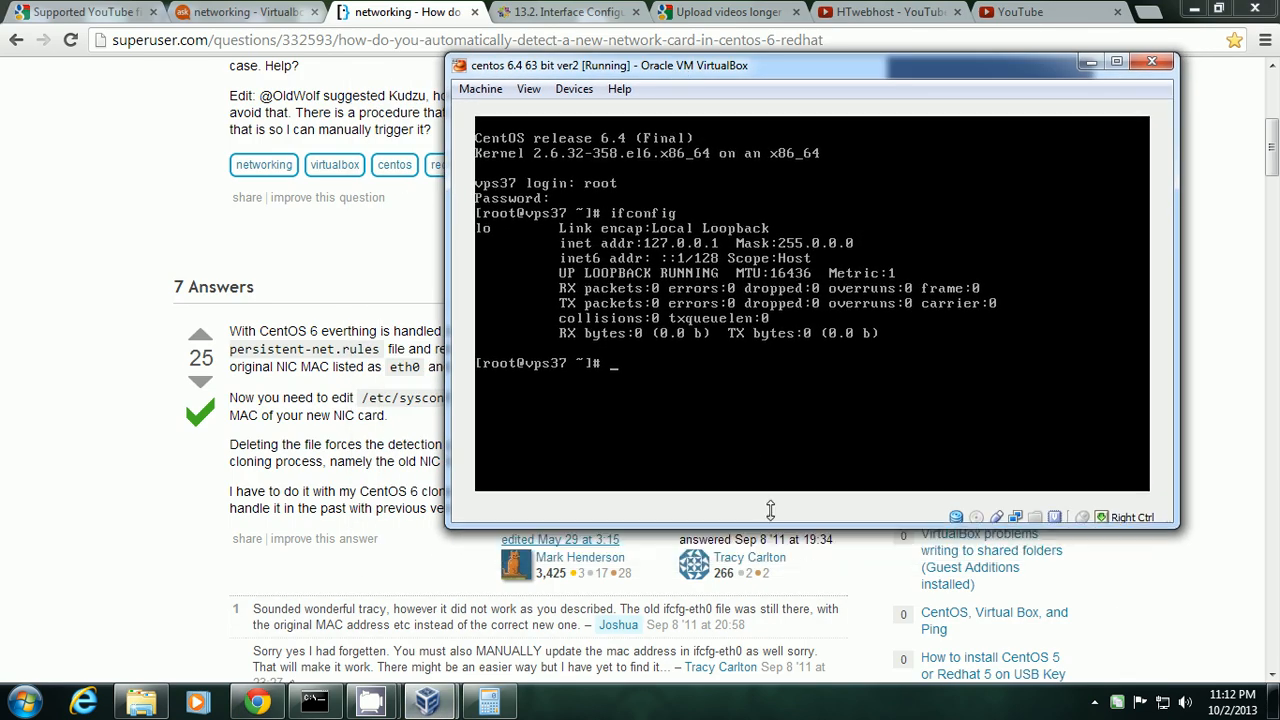
drag(770, 510, 770, 412)
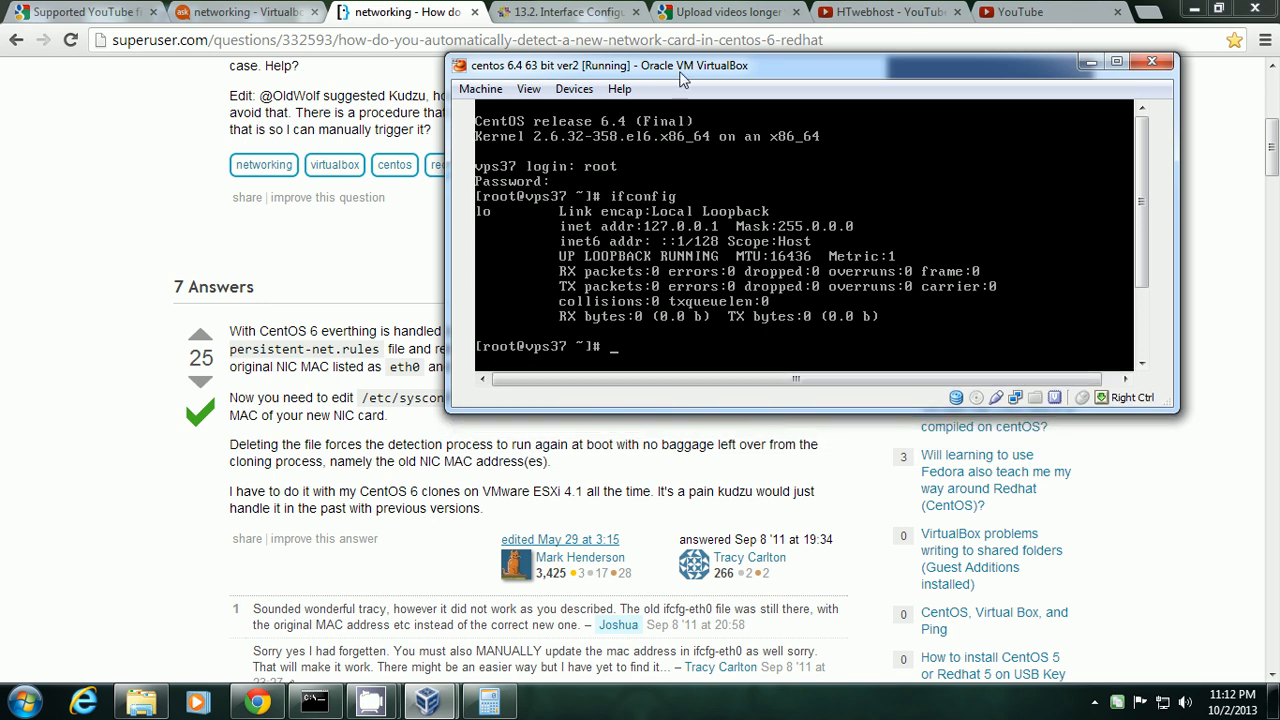
drag(681, 67, 611, 375)
drag(1010, 465, 1007, 509)
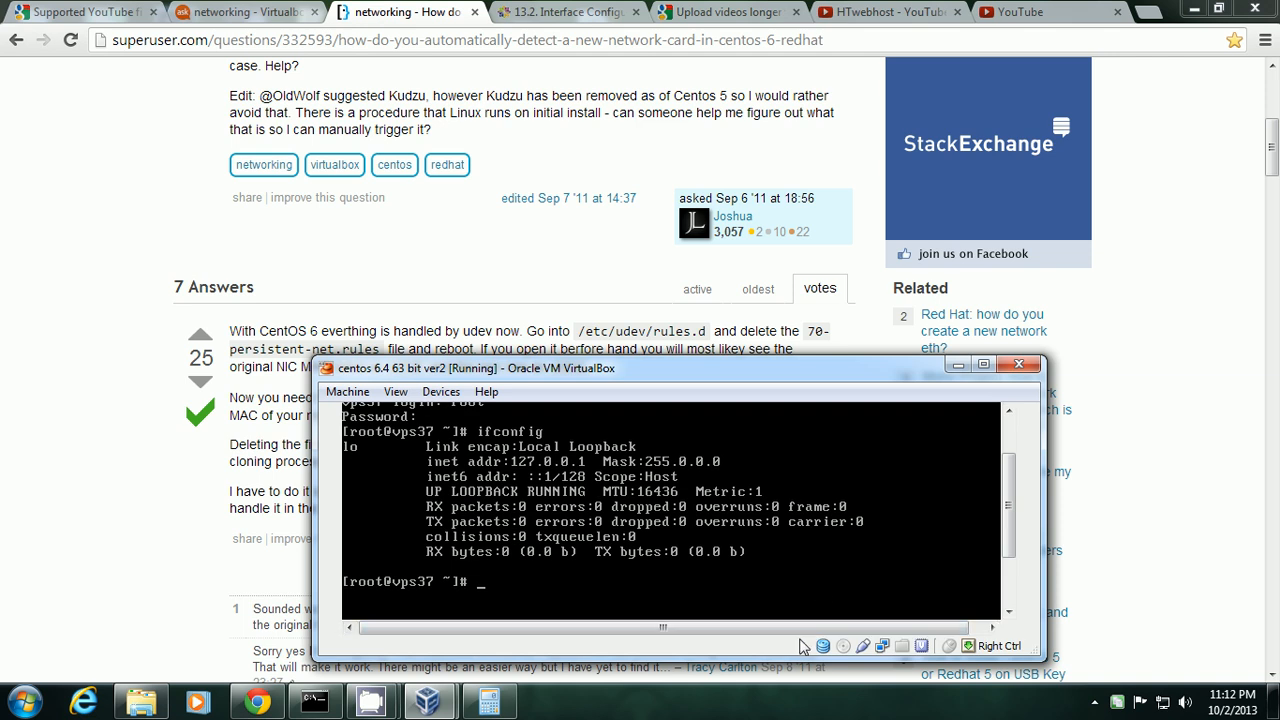
Change to /etc/udev/rules.d, list its files, and maximize the VM window.
text(cd /etc/udev/rules.d)
key(Return)
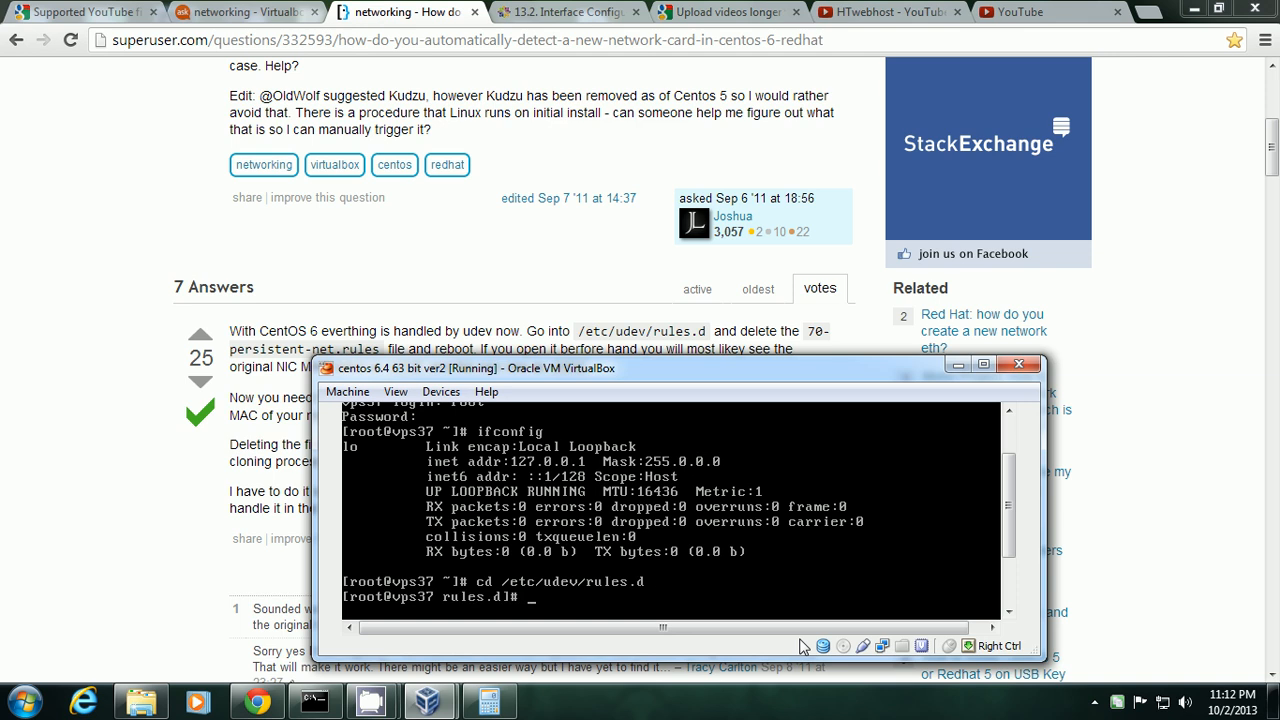
key(Return)
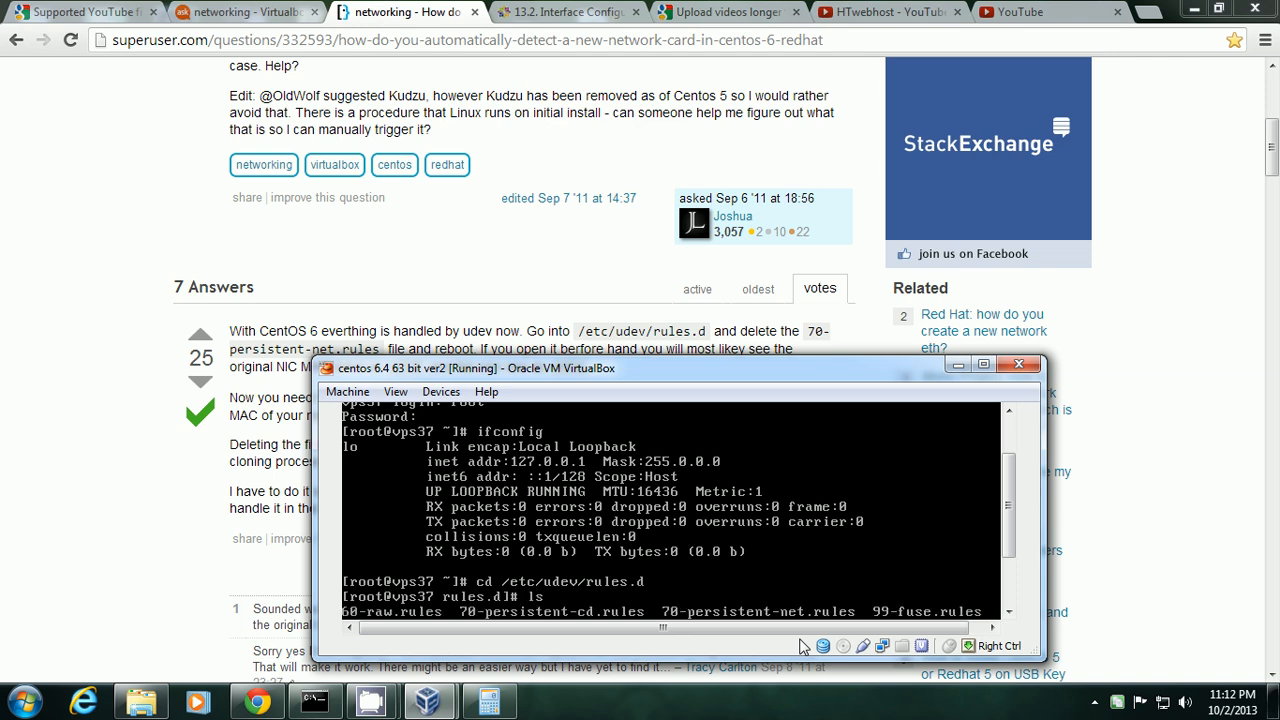
click(984, 366)
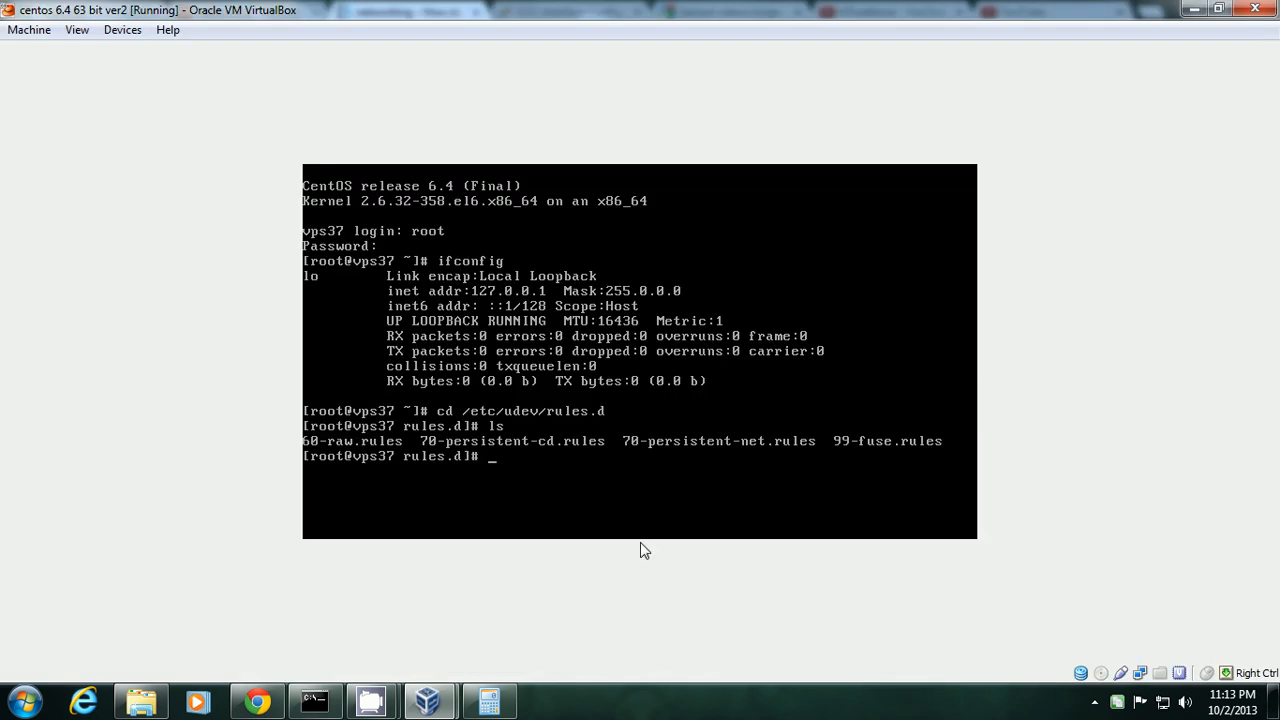
List the rules folder and delete 70-persistent-net.rules, confirming with y.
text(ls)
key(Return)
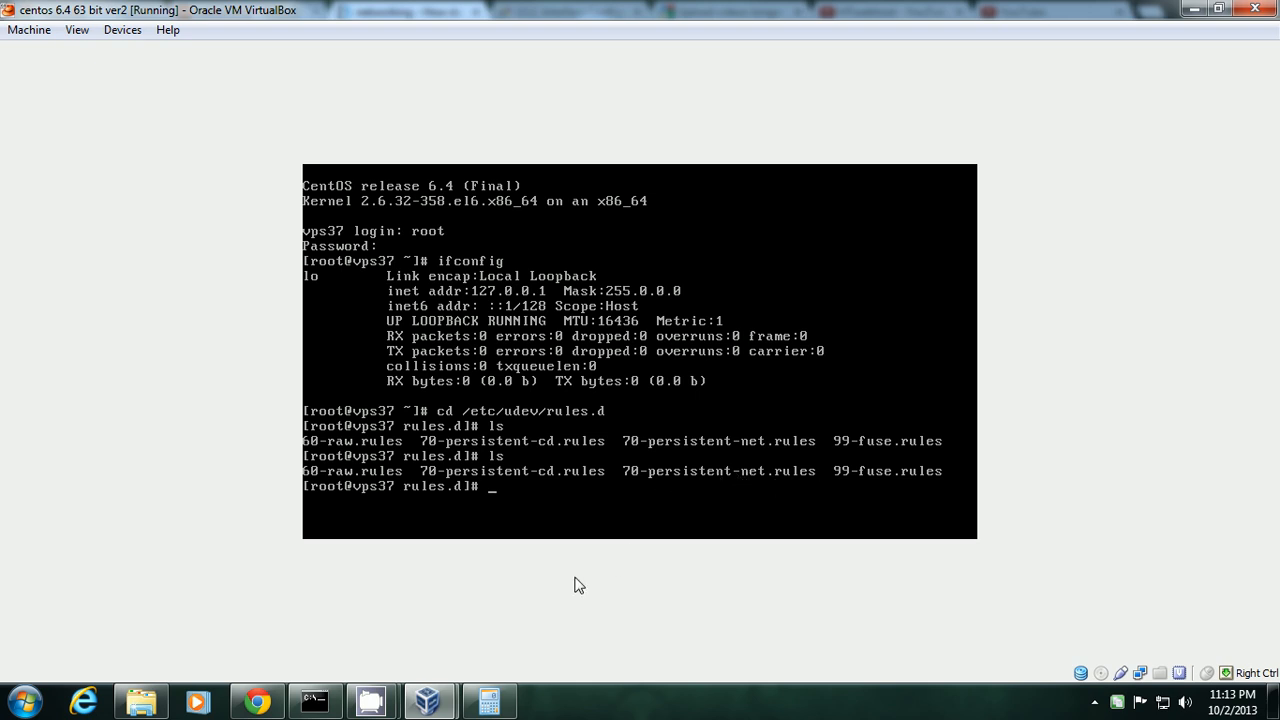
text(rm)
text( 70-)
text(pes)
key(Tab)
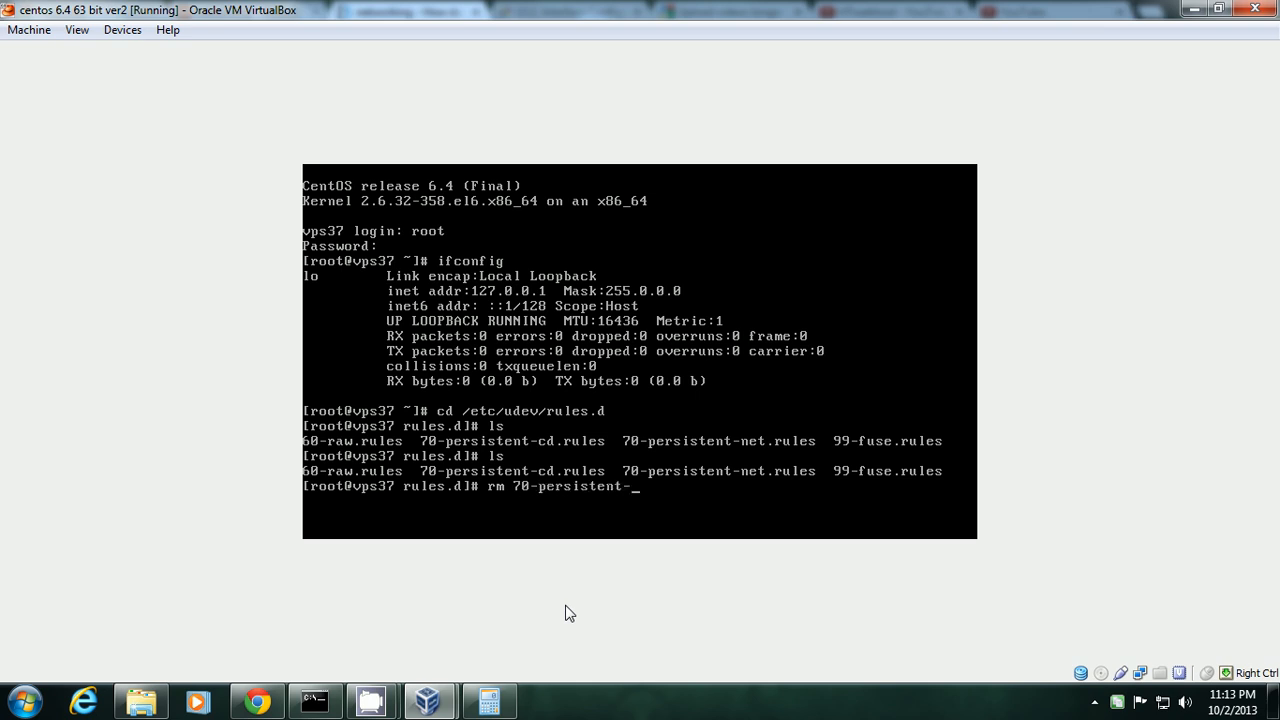
text(net)
key(Tab)
key(BackSpace)
key(Return)
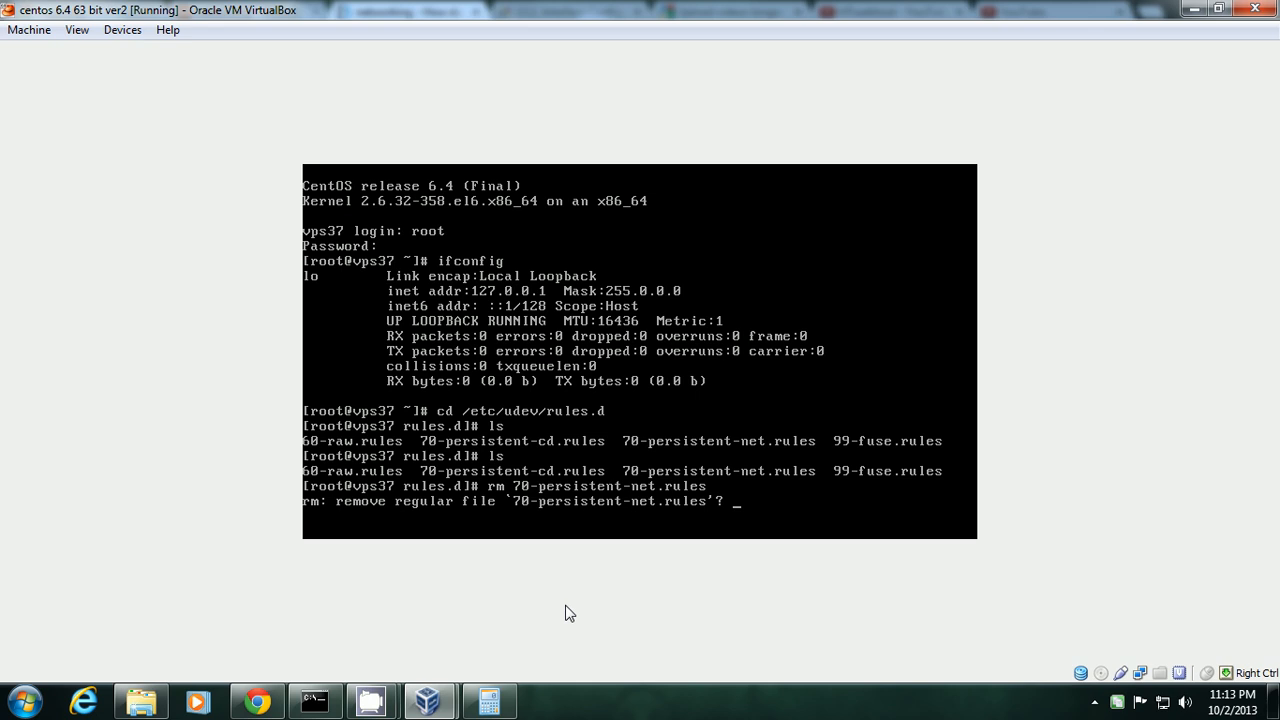
text(y)
key(Return)
List the folder to confirm the file is gone, then reboot with shutdown -r now.
text(ls)
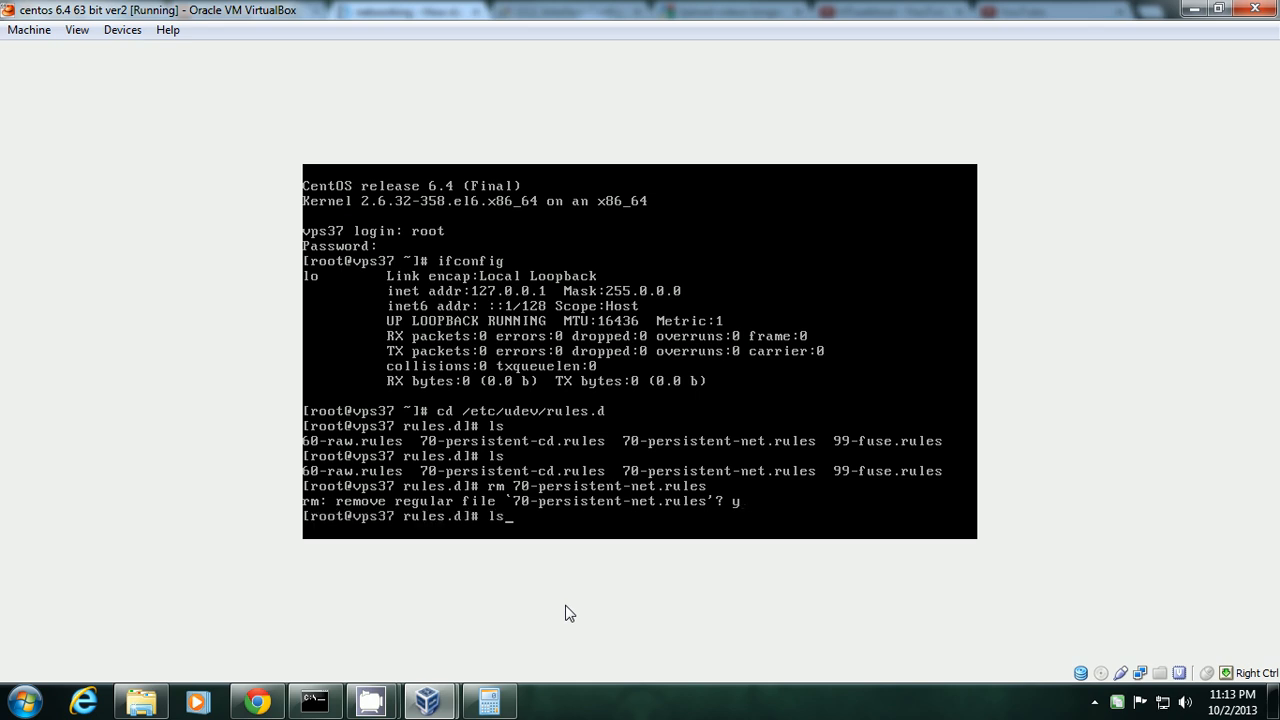
key(Return)
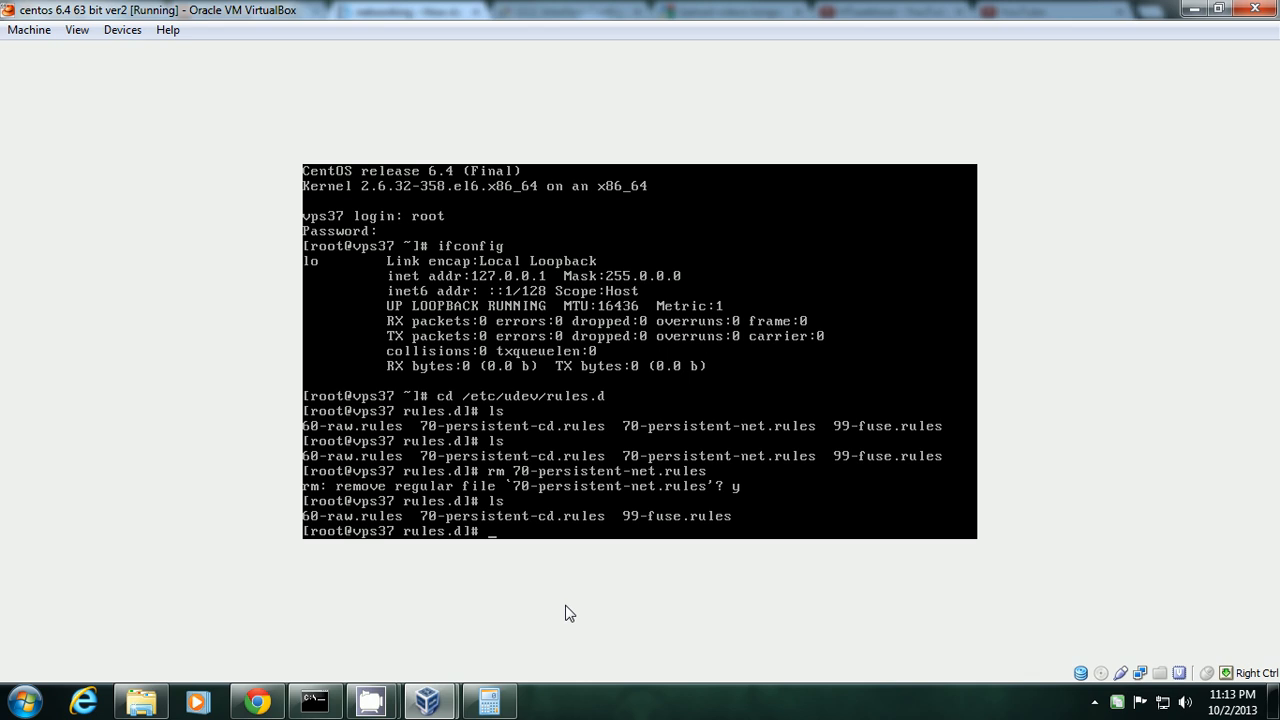
text(shutdown -r now)
key(Return)
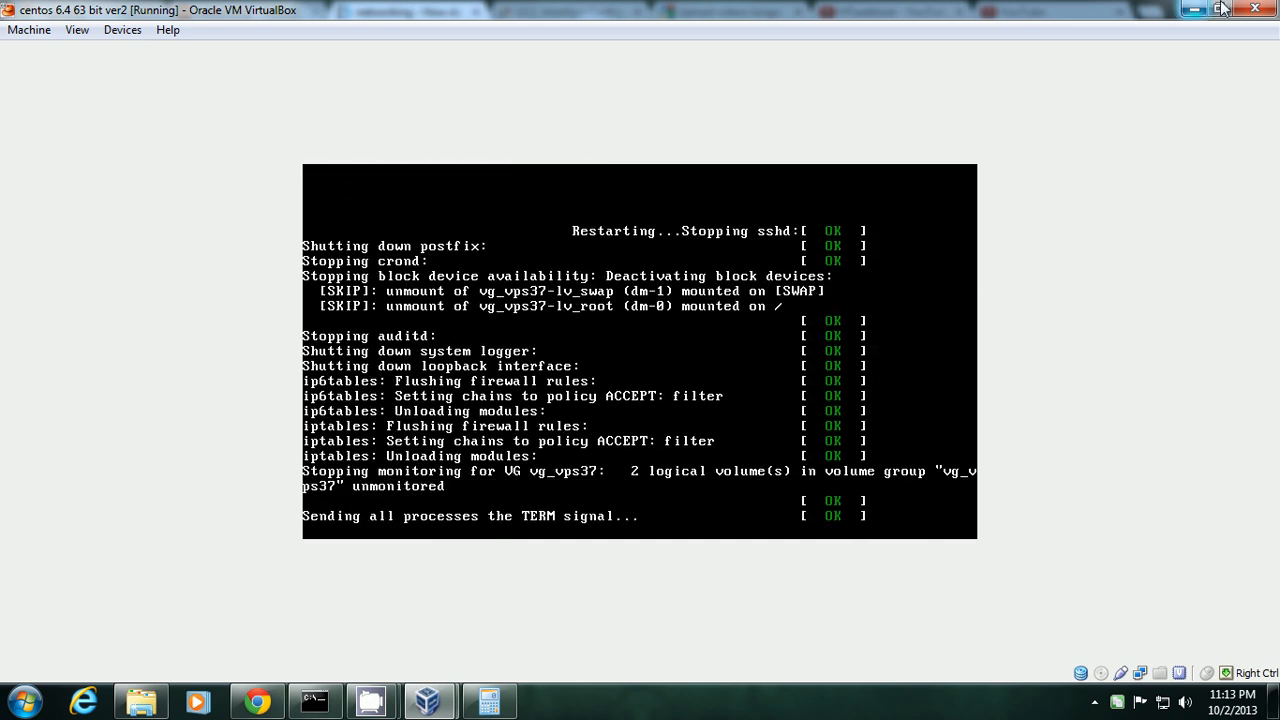
Minimize the VM, scroll the Super User ifcfg-eth0 answer, and bring up VirtualBox Manager.
click(1190, 10)
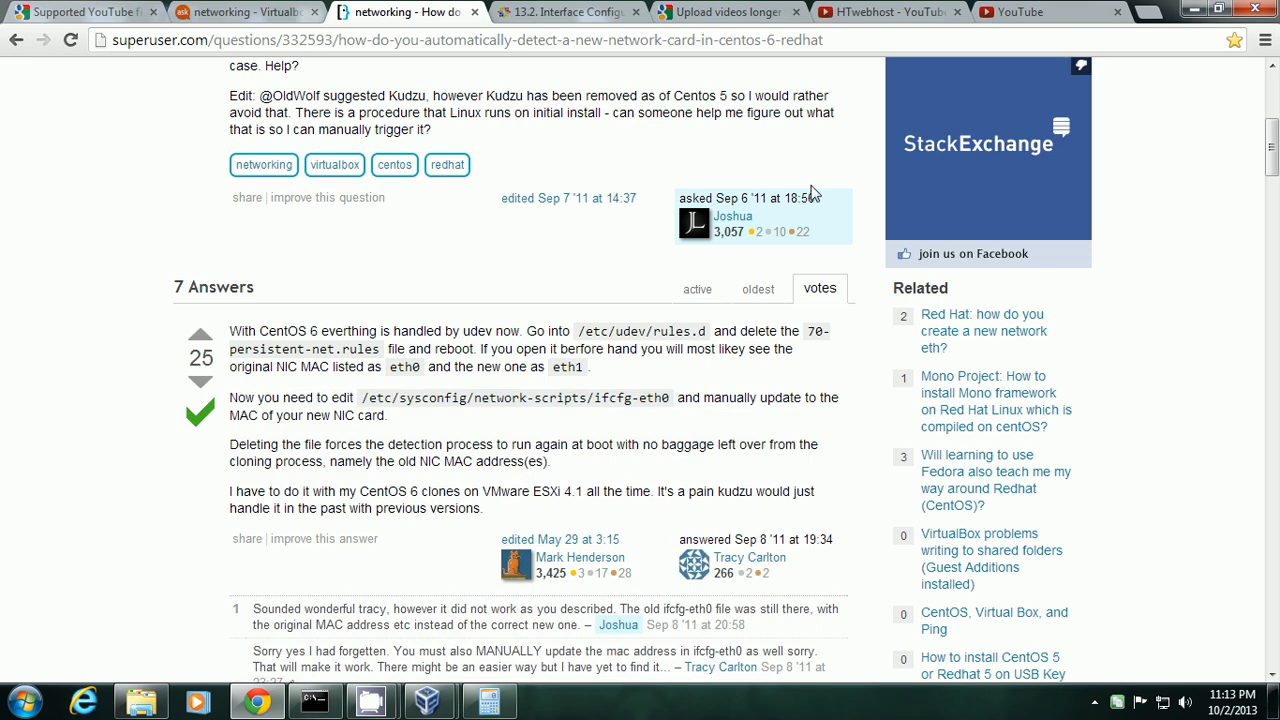
scroll(330, 438, down, 2)
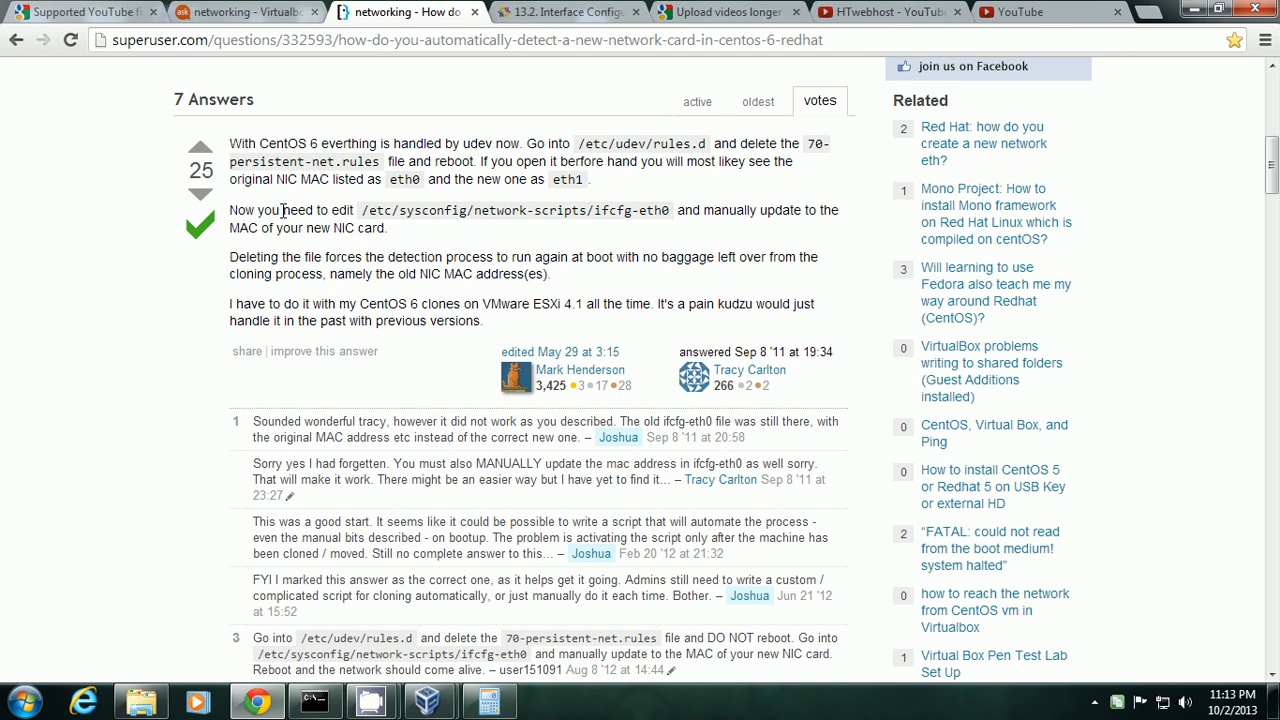
mouse_move(438, 708)
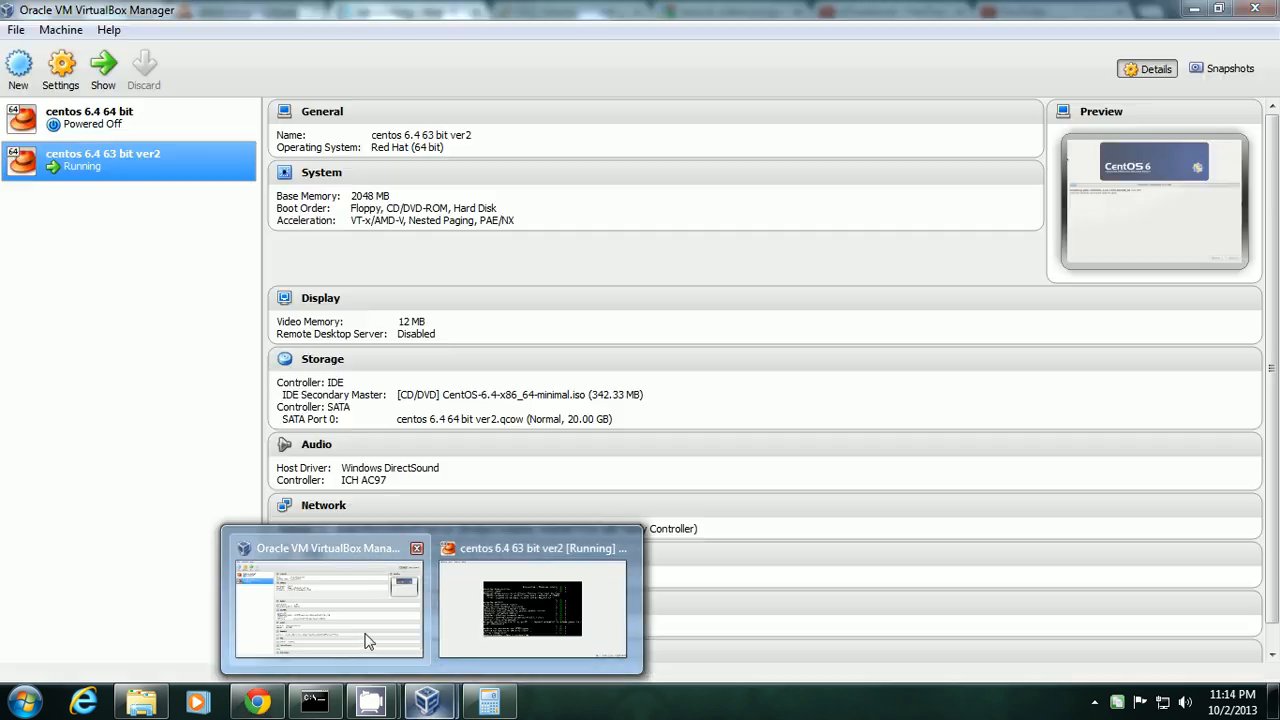
click(366, 634)
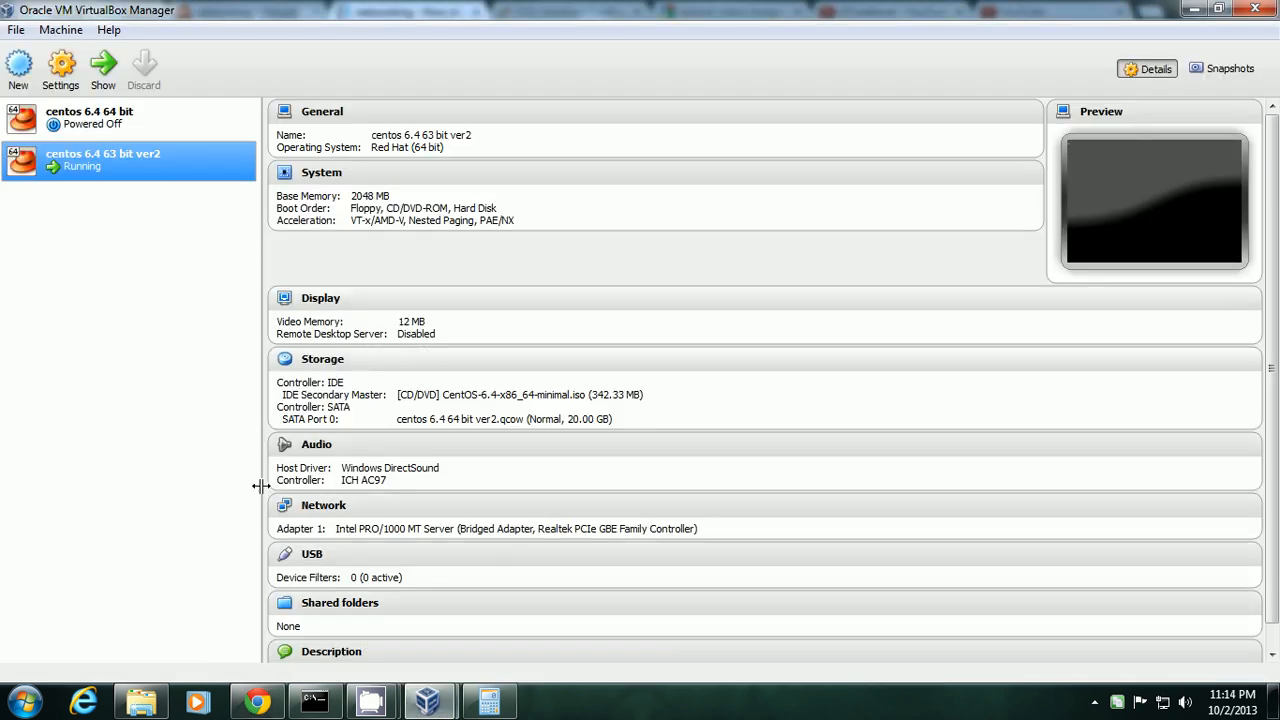
Read the VM's adapter MAC address under Settings > Network, then return to the Chrome answer.
click(328, 508)
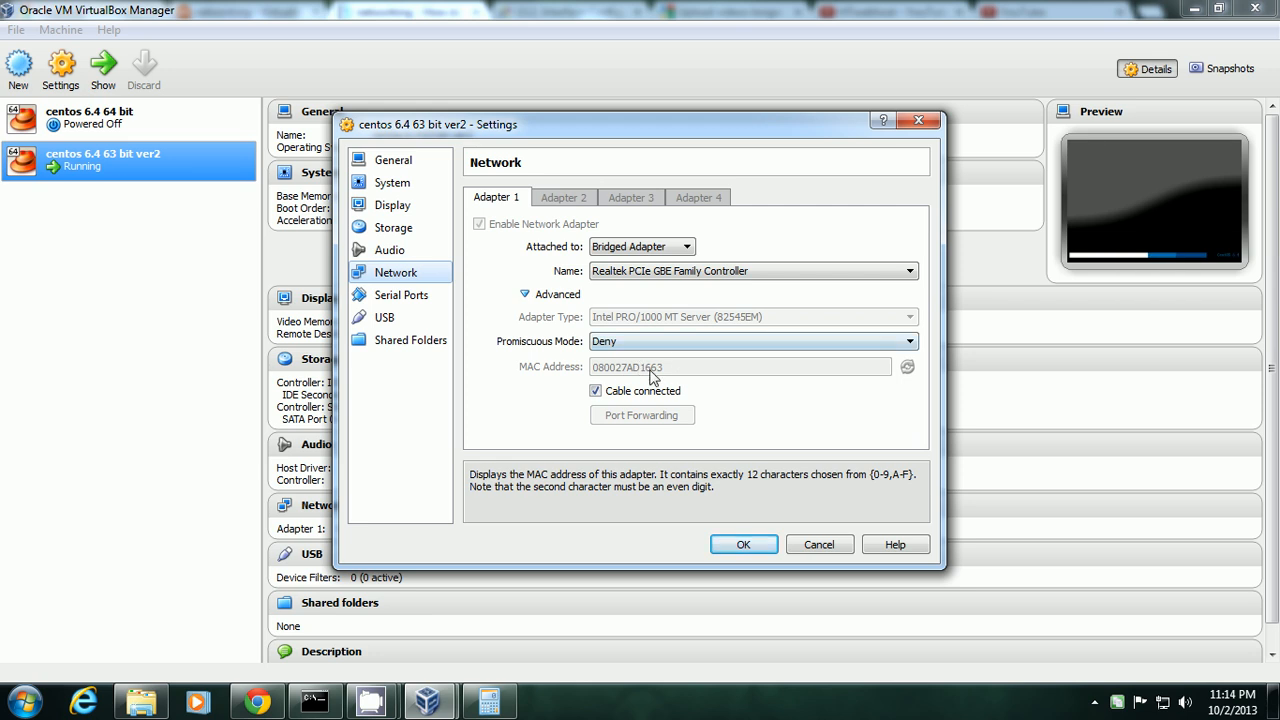
click(257, 702)
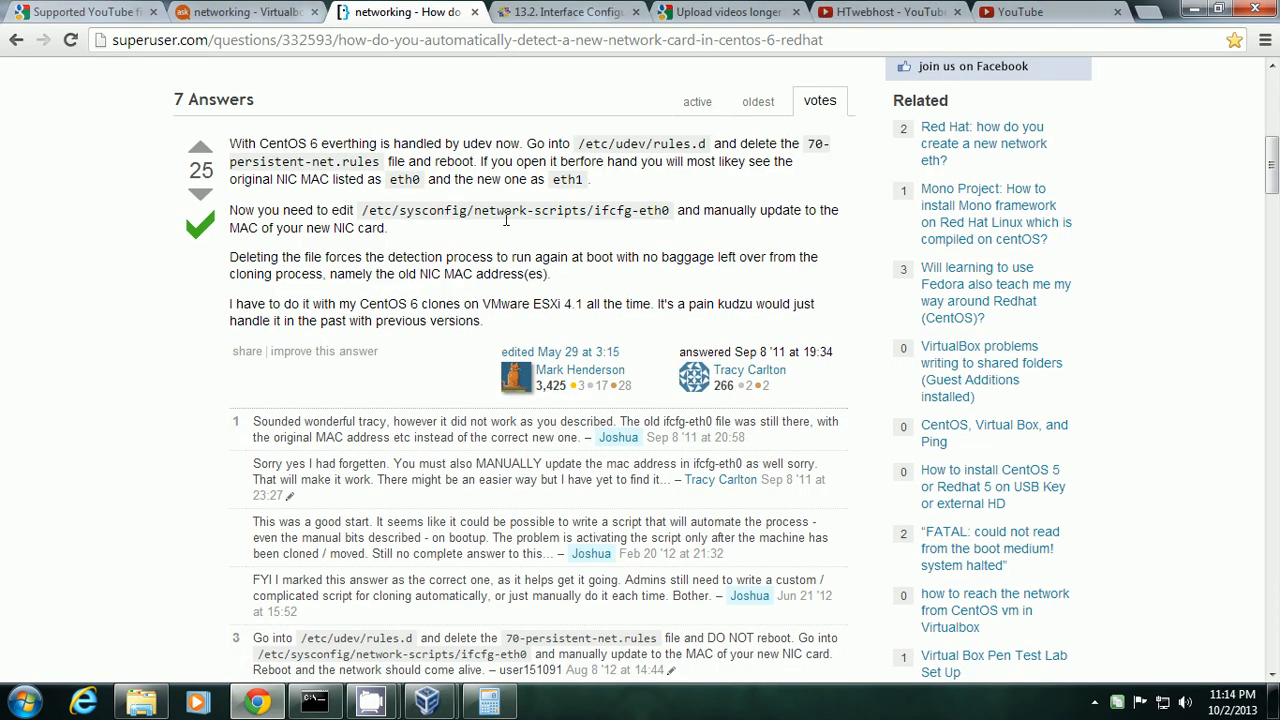
Select the /etc/sysconfig/network-scripts/ifcfg-eth0 path in the answer, then bring the CentOS VM forward.
drag(674, 218, 362, 212)
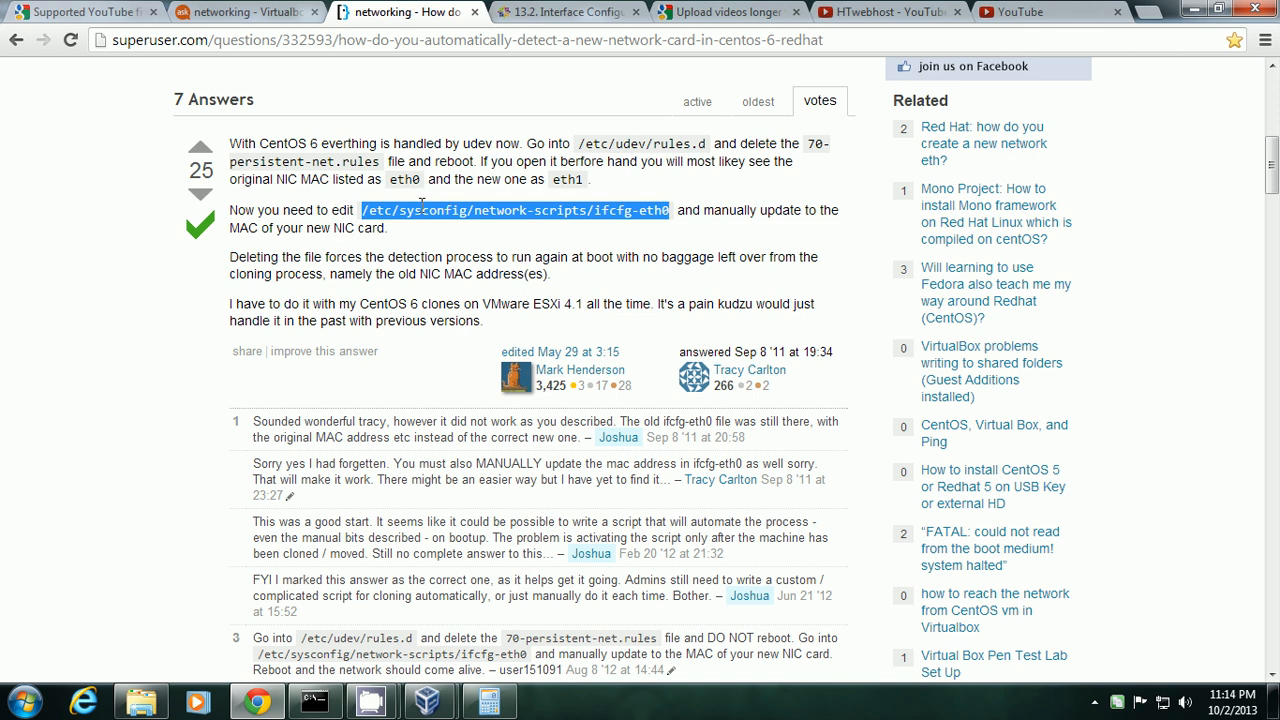
click(640, 236)
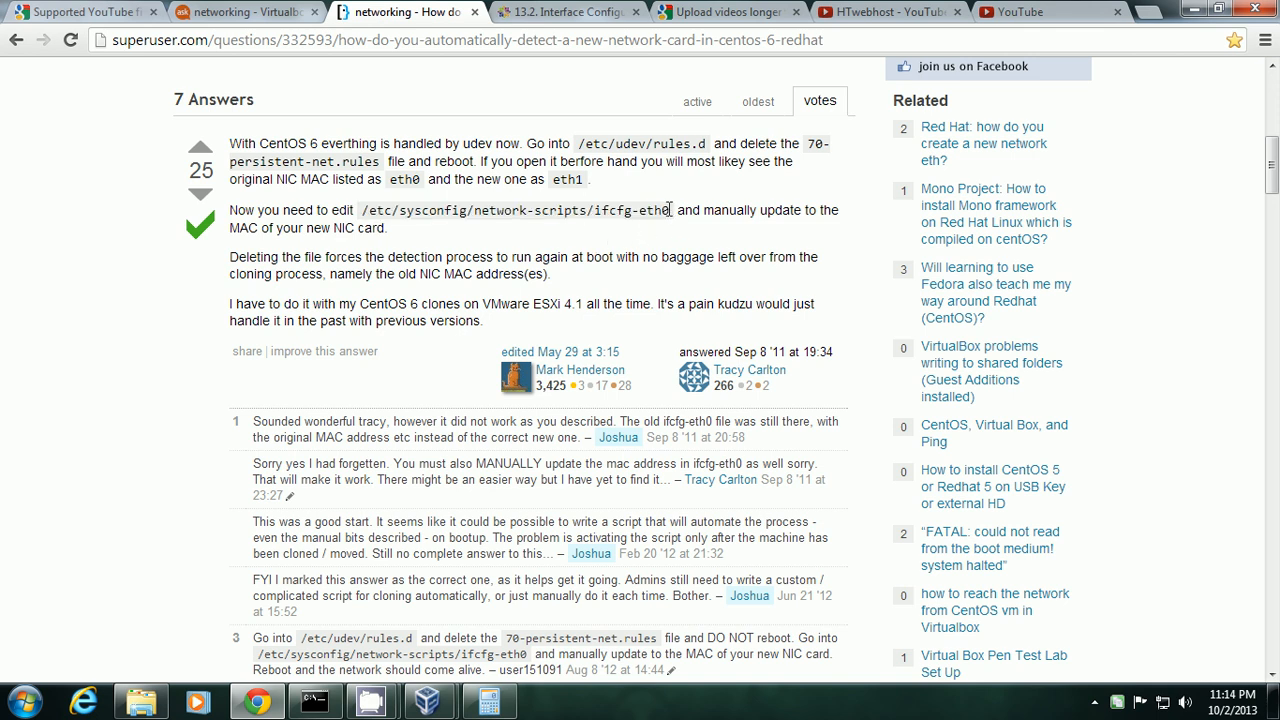
drag(672, 211, 390, 220)
click(561, 240)
mouse_move(428, 702)
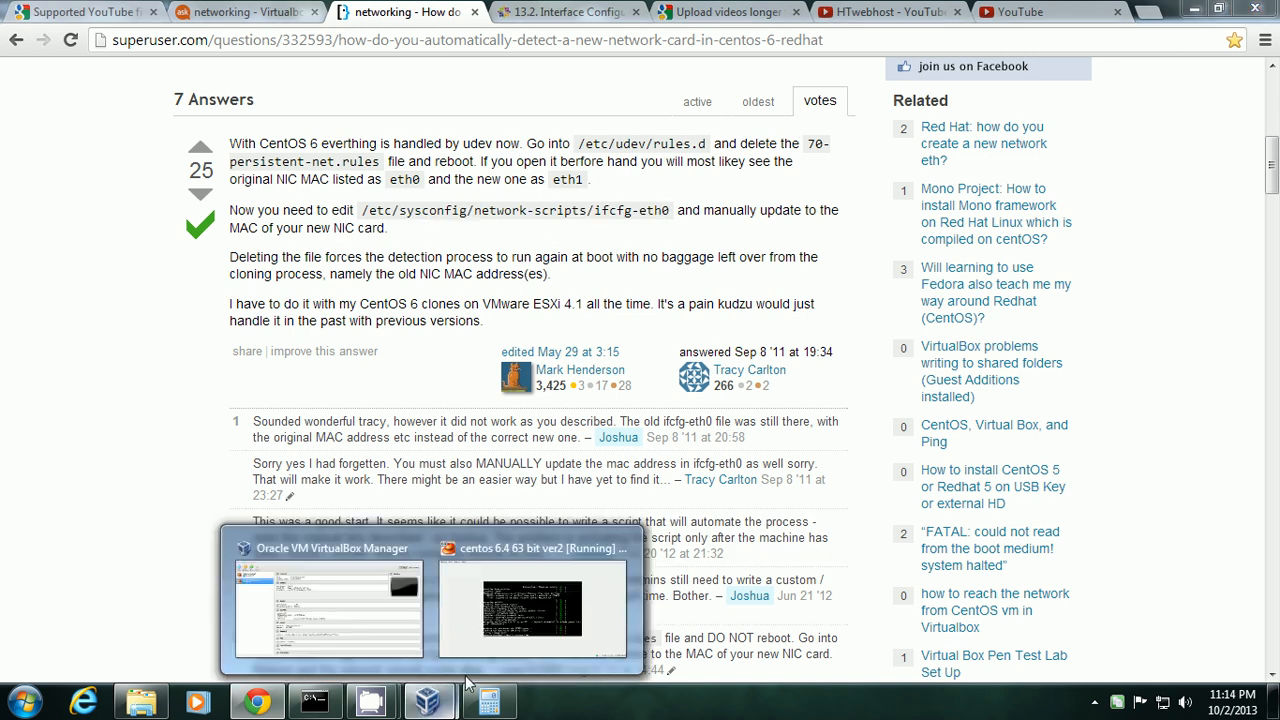
click(520, 640)
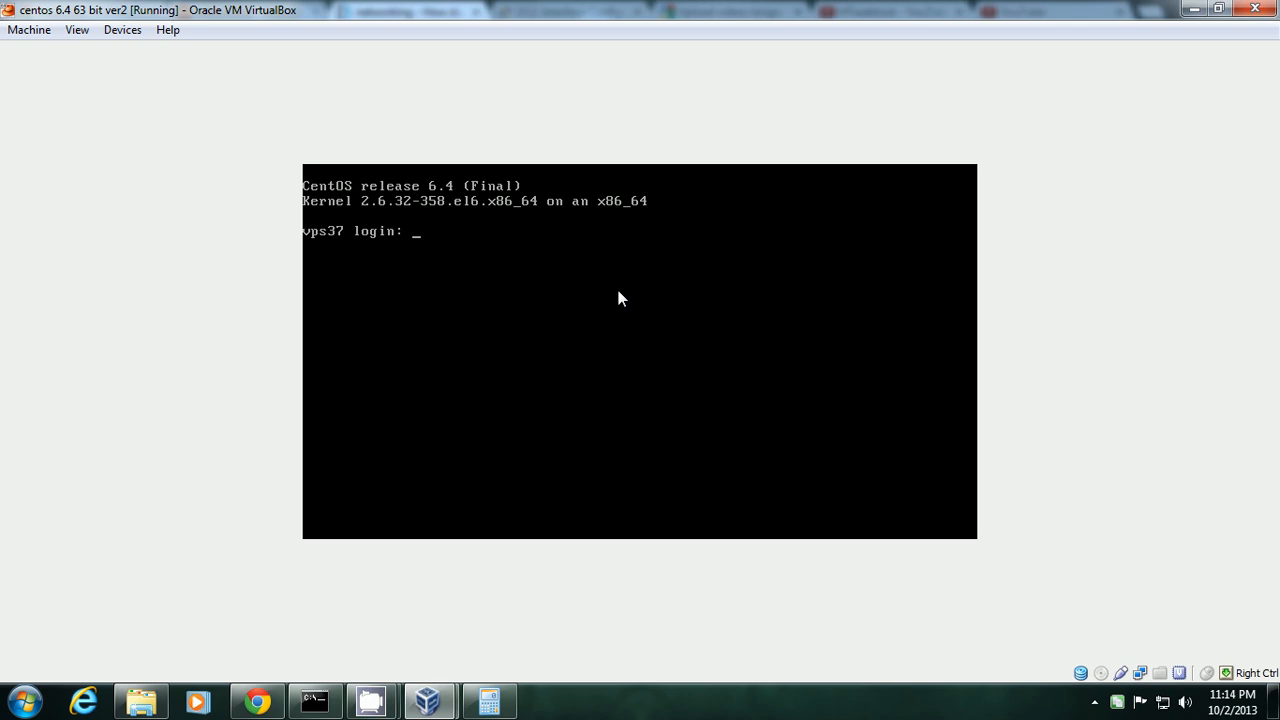
Restore down the VM window and log into the CentOS guest as root.
click(1218, 9)
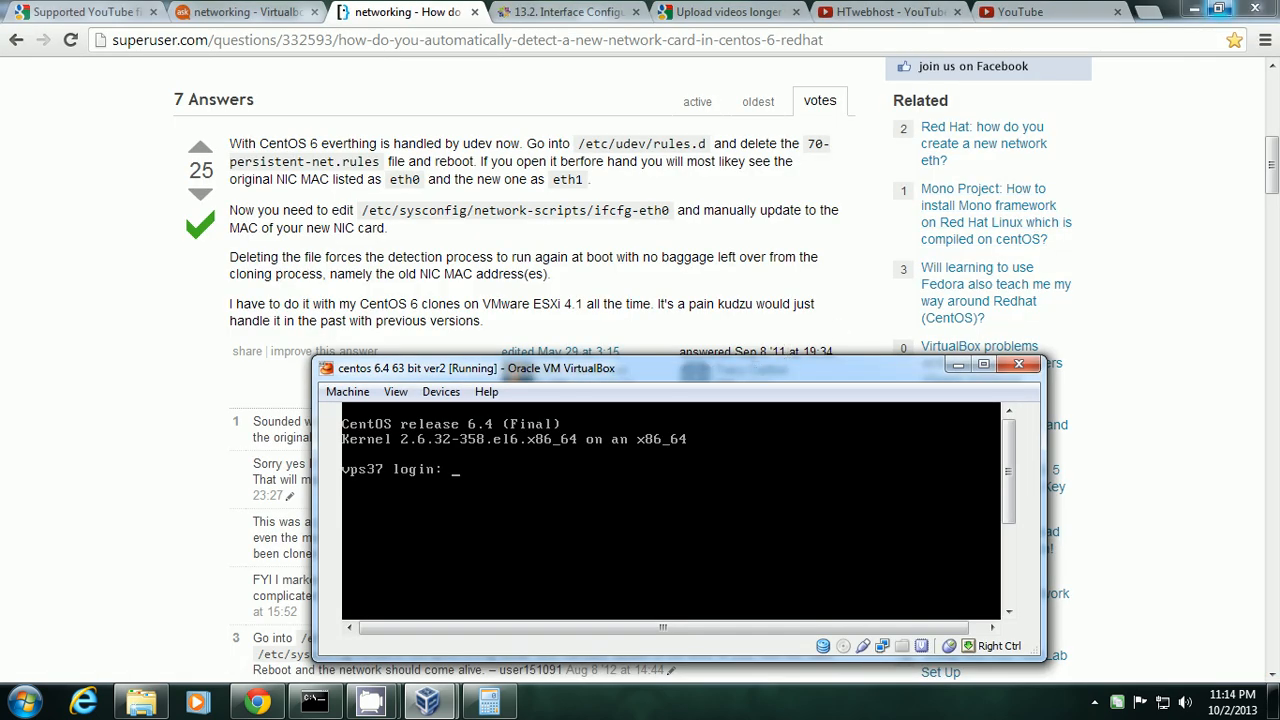
text(root)
key(Return)
key(Return)
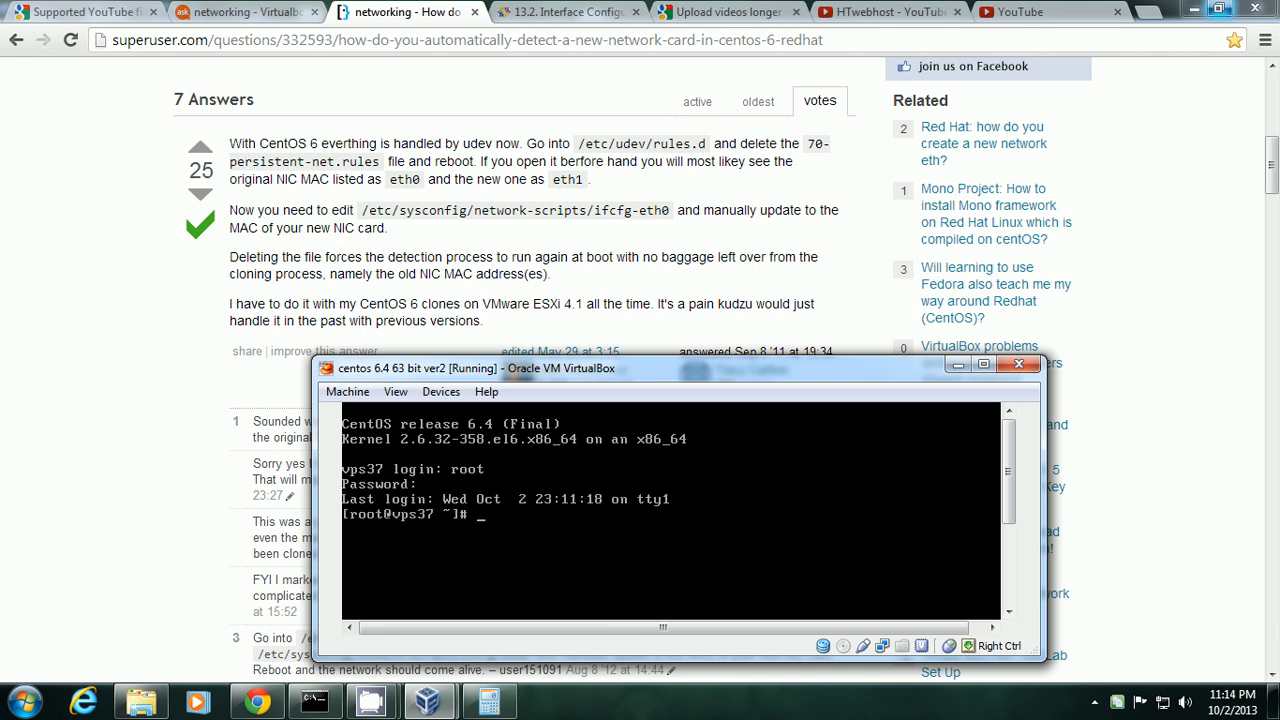
Clear the half-typed cd and vi commands, leaving an empty shell prompt.
text(cd)
key(BackSpace)
key(BackSpace)
key(BackSpace)
text(vi /etc/sysconfig/)
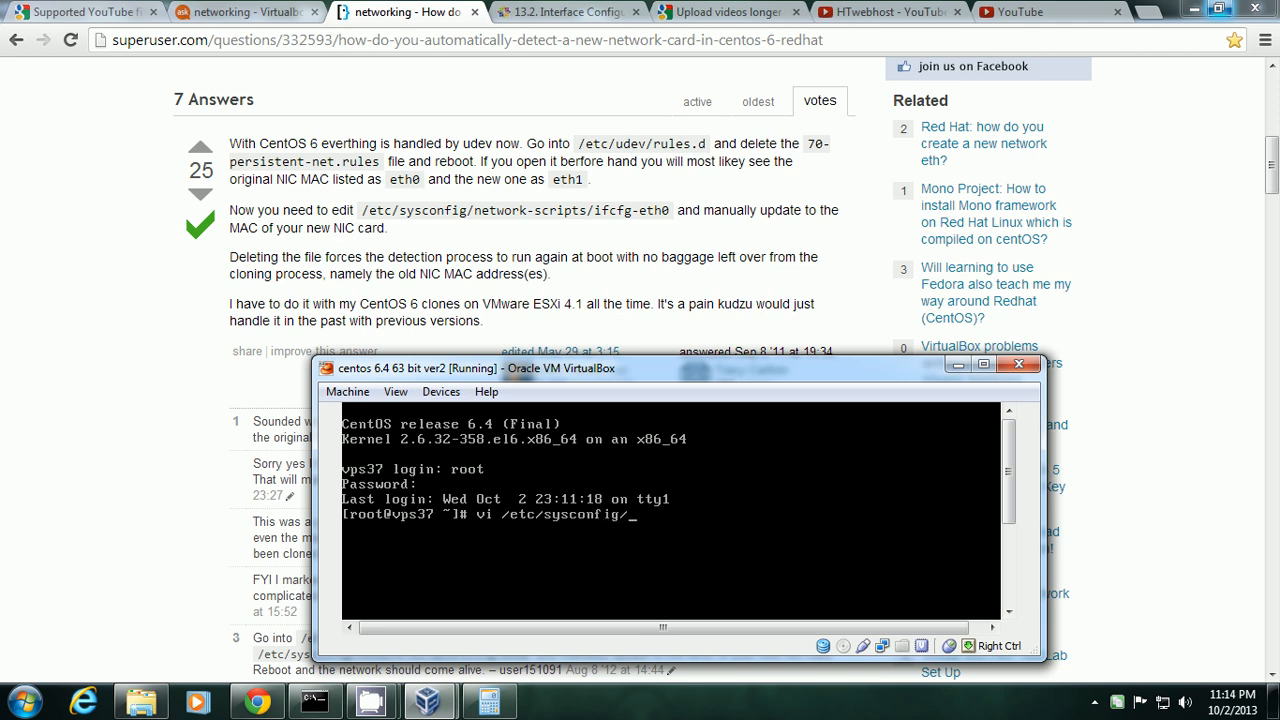
text(network-scripts)
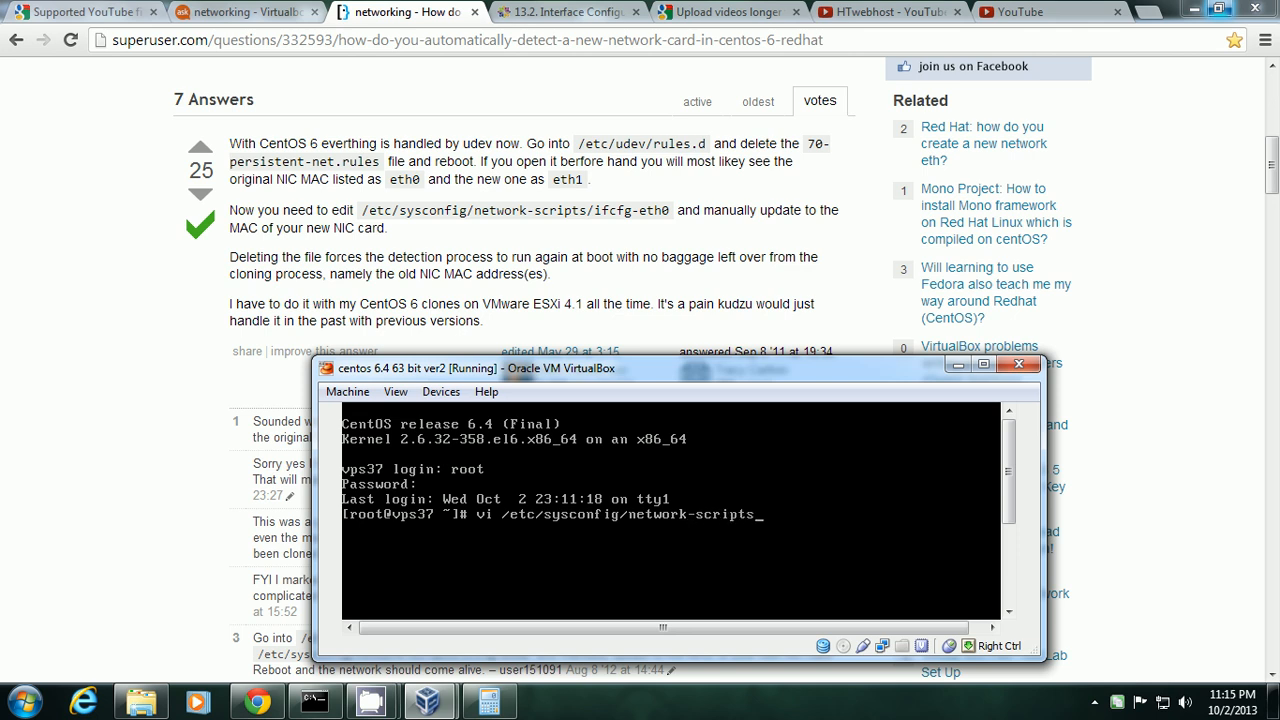
text(/ifcfg)
key(BackSpace)
key(BackSpace)
key(BackSpace)
key(BackSpace)
key(BackSpace)
key(BackSpace)
key(BackSpace)
key(BackSpace)
key(BackSpace)
key(BackSpace)
key(BackSpace)
key(BackSpace)
key(BackSpace)
key(BackSpace)
key(BackSpace)
key(BackSpace)
key(BackSpace)
key(BackSpace)
key(BackSpace)
key(BackSpace)
key(BackSpace)
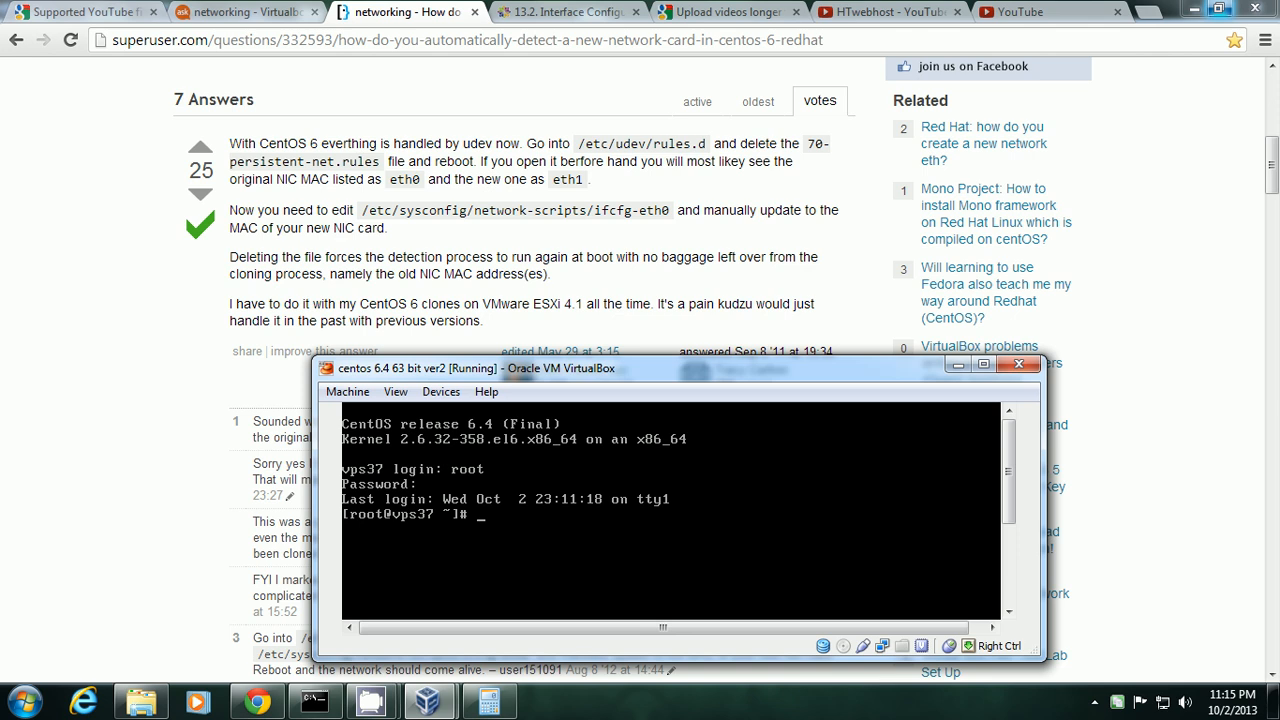
Run cp /etc/sysconfig/network-scripts/ifcfg-eth0 /root/ifcfg-eth0.bak, fixing typos before executing.
text(cp /etc/sysconfig/)
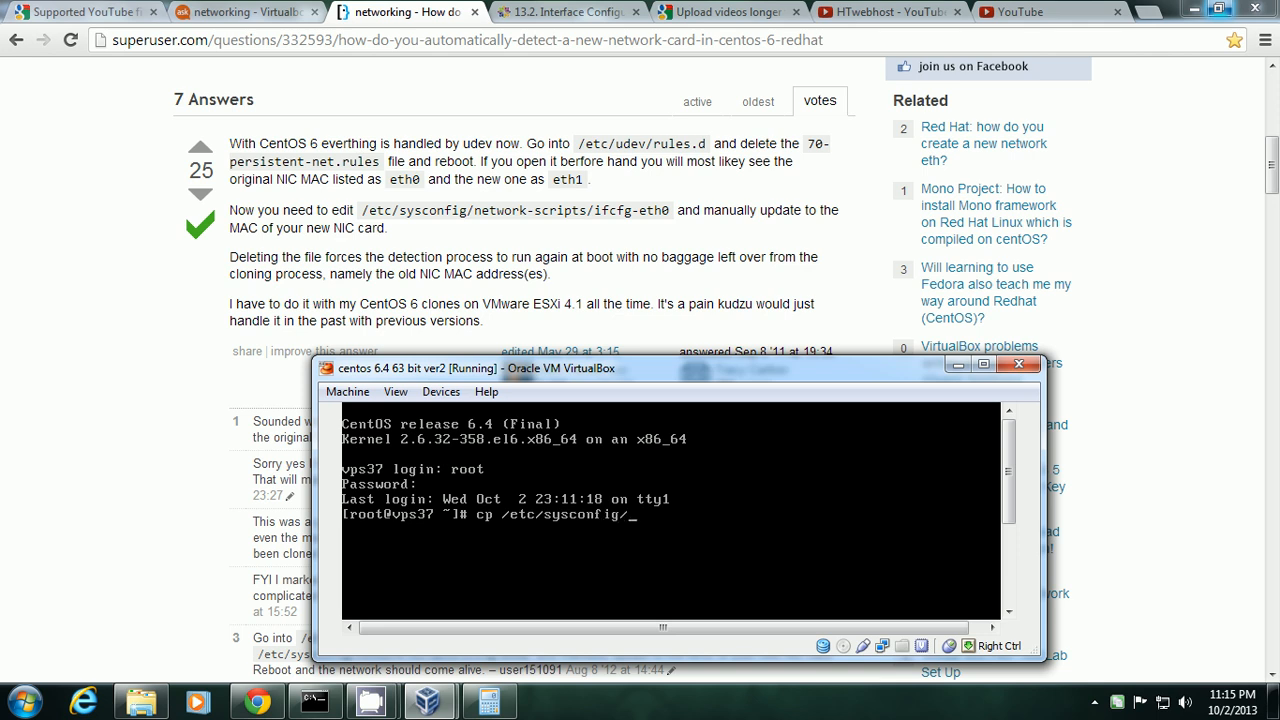
text(network-scripts/ifcon)
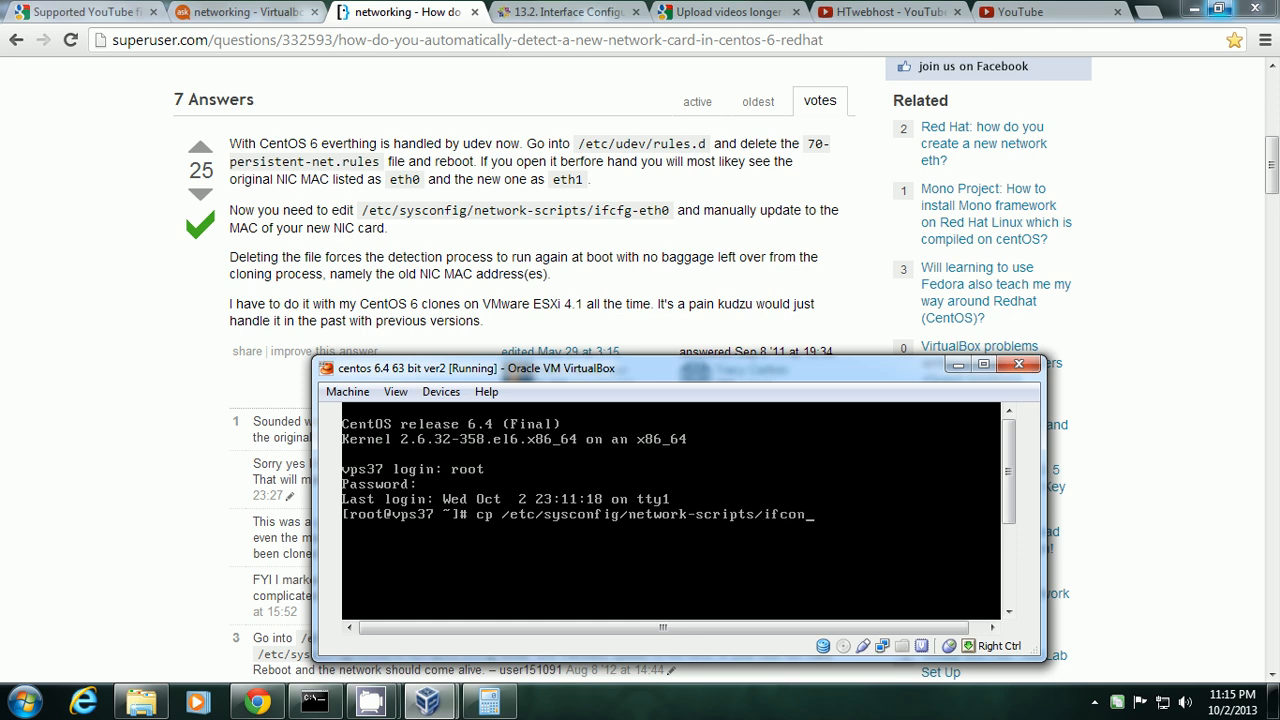
key(BackSpace)
key(BackSpace)
text(nf)
key(BackSpace)
key(BackSpace)
text(fg-eth0 /root/ifcfg)
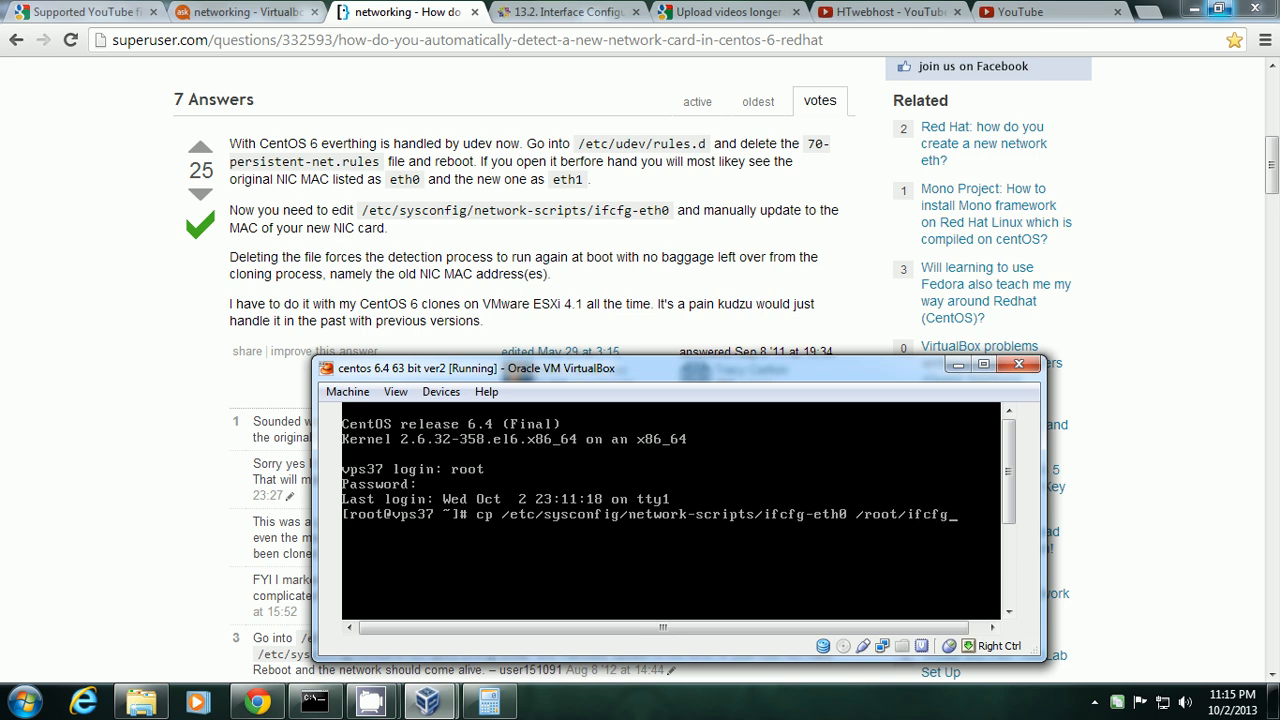
text(-eth0.1)
key(BackSpace)
text(k)
click(983, 364)
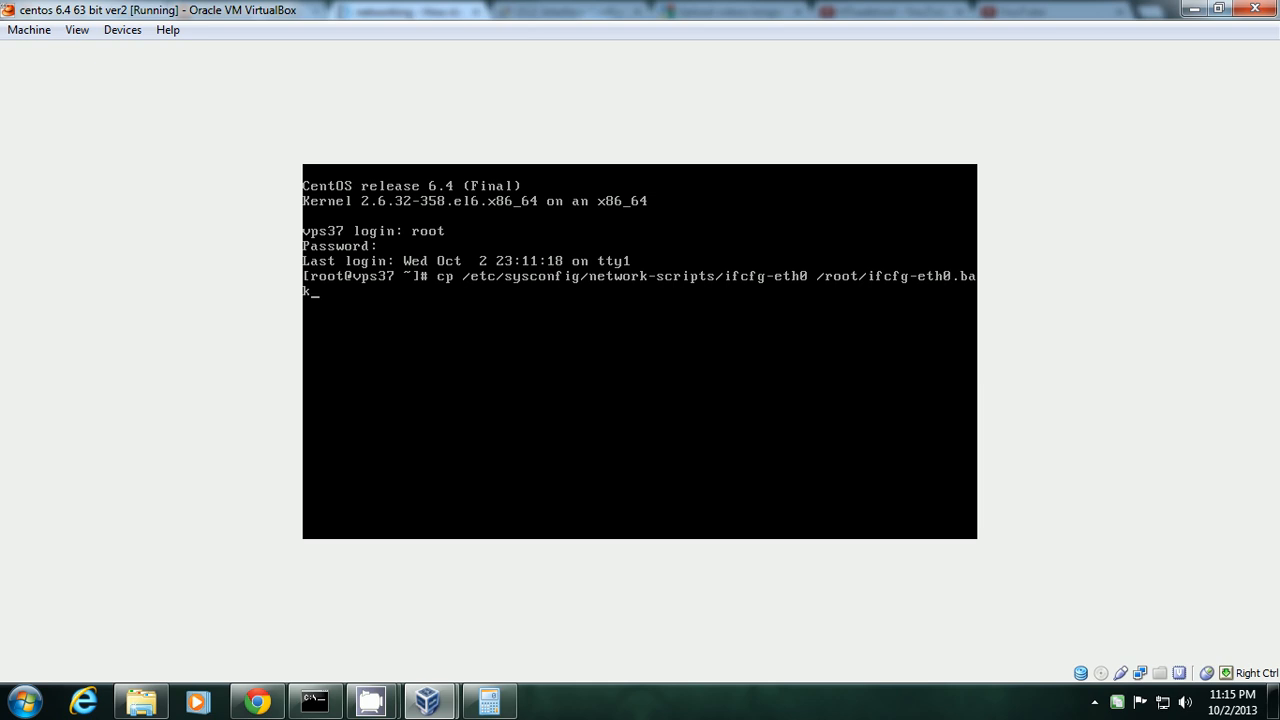
click(1218, 8)
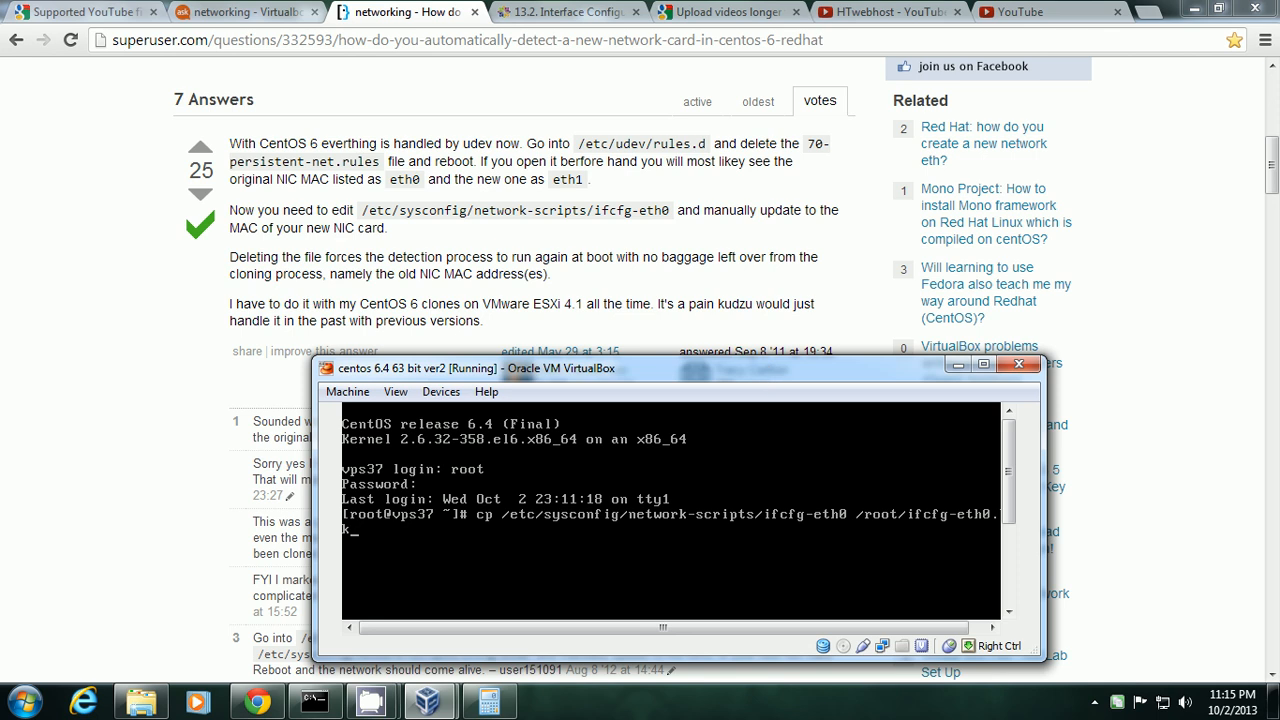
key(Return)
Recall the backup cp command from history and strip its destination.
key(Up)
key(Up)
key(Up)
key(Down)
key(Down)
key(Down)
key(Up)
key(Up)
key(Up)
key(Up)
key(Down)
key(Down)
key(Down)
key(Up)
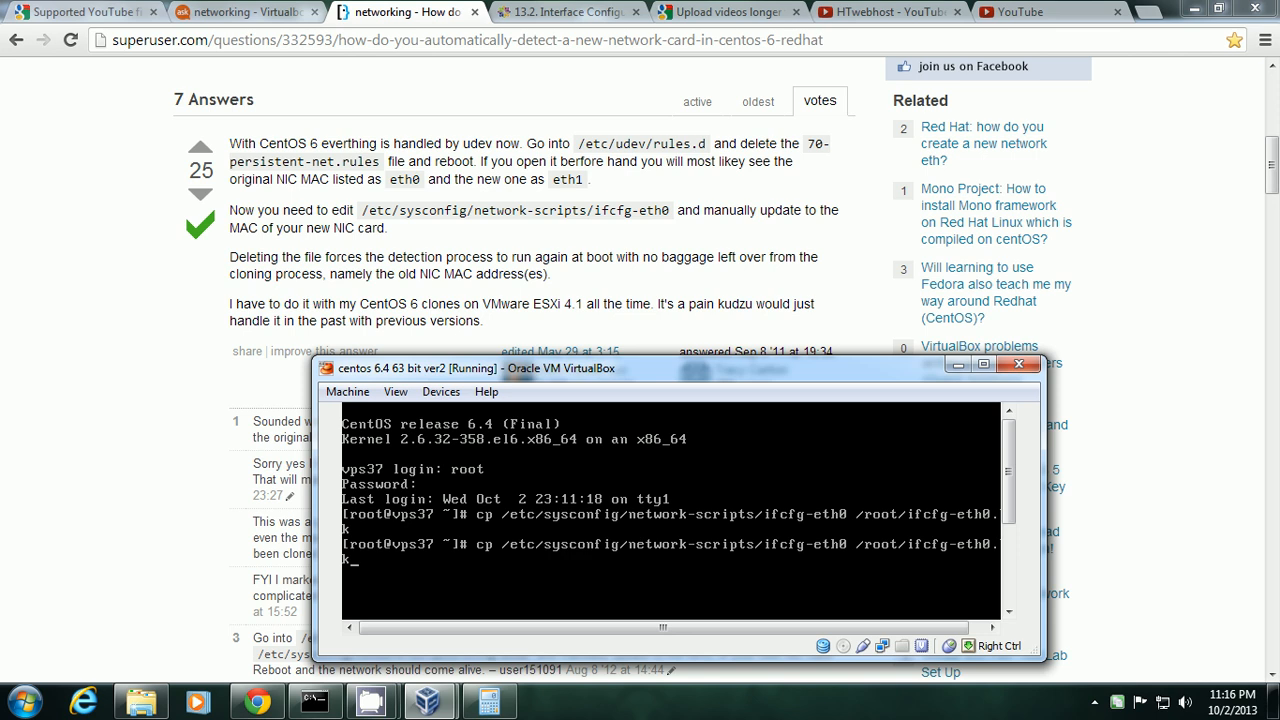
key(BackSpace)
key(BackSpace)
key(BackSpace)
key(BackSpace)
key(BackSpace)
key(BackSpace)
key(BackSpace)
key(BackSpace)
key(BackSpace)
key(BackSpace)
key(BackSpace)
key(BackSpace)
key(BackSpace)
key(BackSpace)
key(BackSpace)
key(BackSpace)
key(BackSpace)
key(BackSpace)
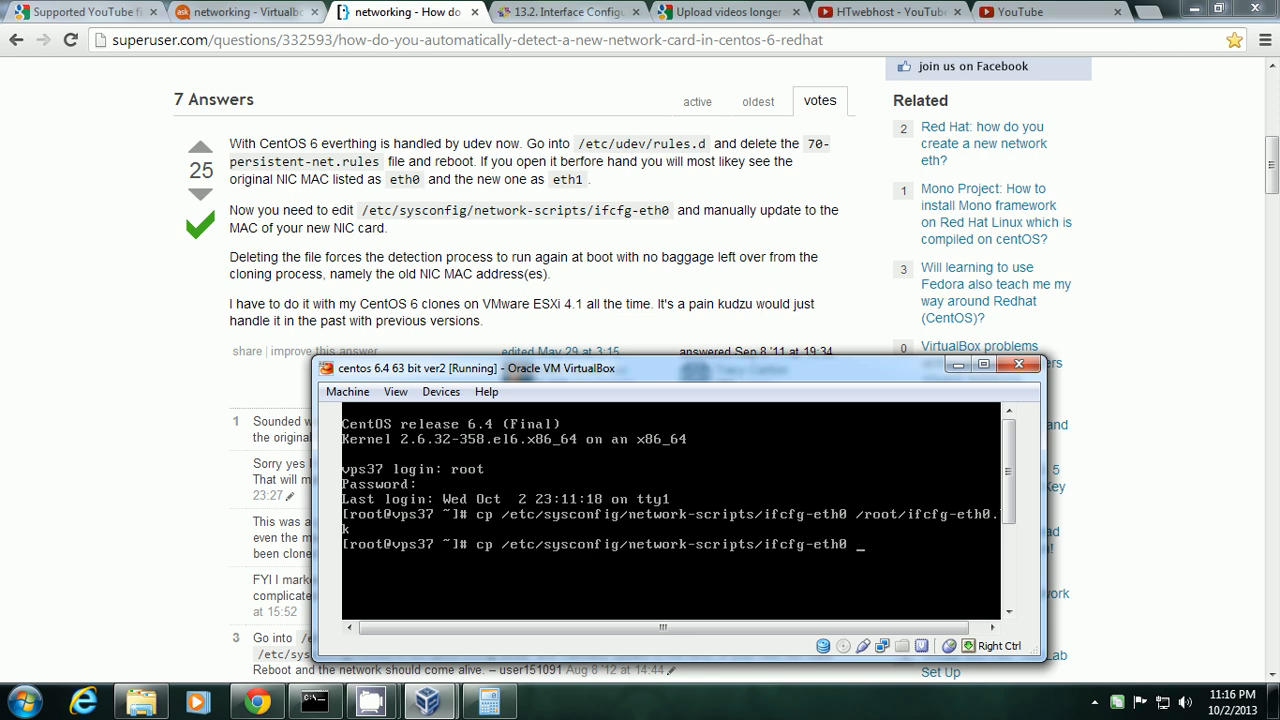
Turn the recalled command into vi and open ifcfg-eth0 in the editor.
key(Left)
key(Left)
key(Left)
key(Left)
key(Left)
key(Left)
key(Left)
key(Left)
key(Left)
key(Left)
key(Left)
key(Left)
key(Left)
key(Left)
key(Left)
key(Left)
key(Left)
key(Left)
key(Left)
key(Left)
key(BackSpace)
key(BackSpace)
text(vi)
key(Return)
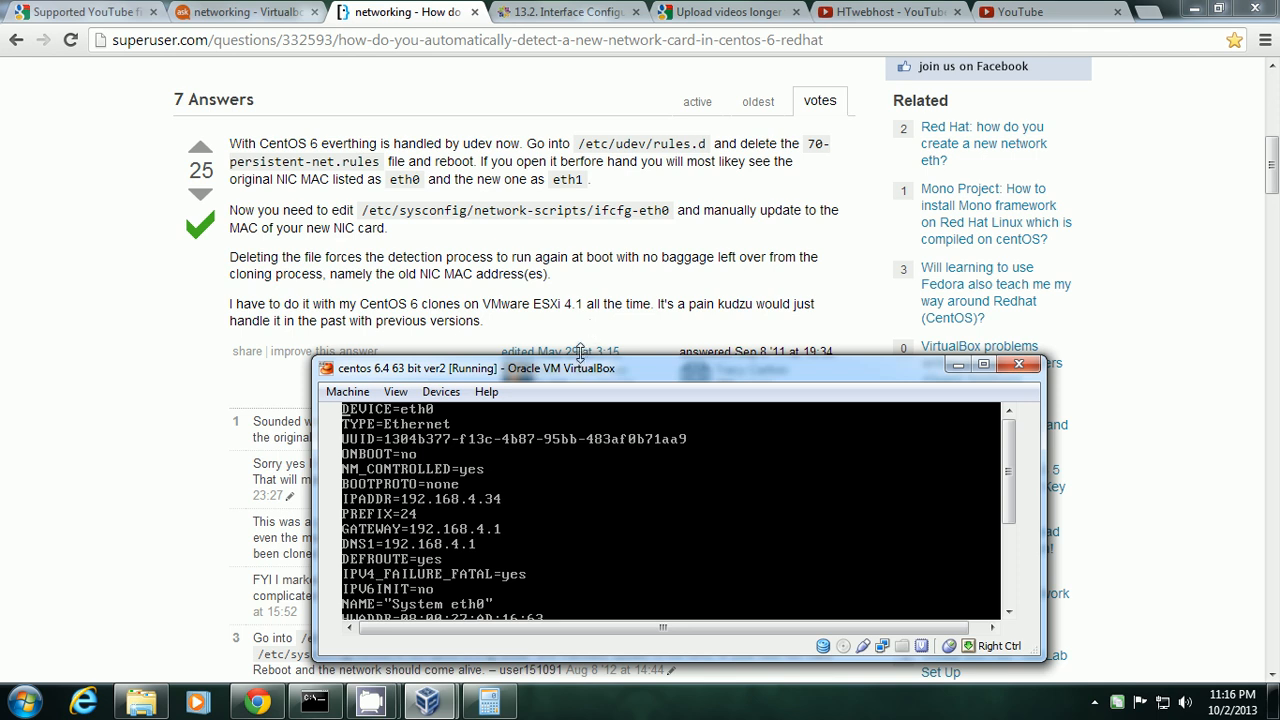
Maximize the VM window and change ONBOOT=no to ONBOOT=yes in vi.
drag(579, 355, 571, 258)
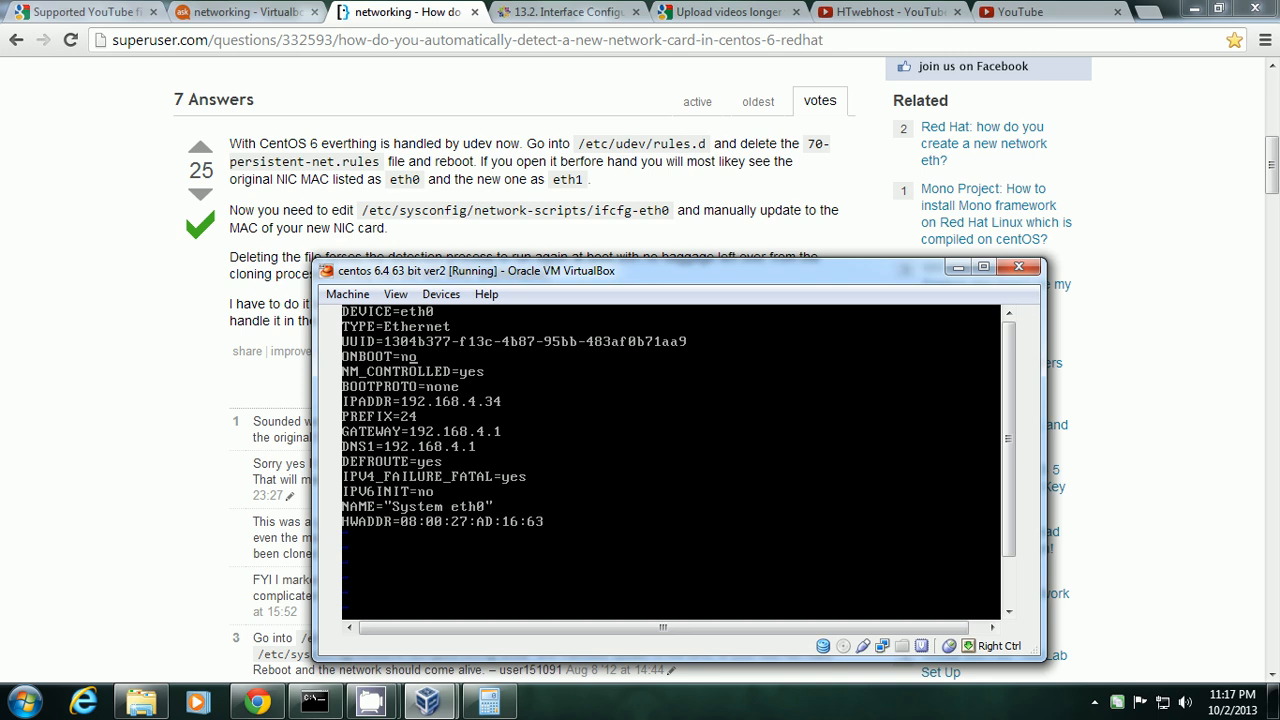
click(983, 266)
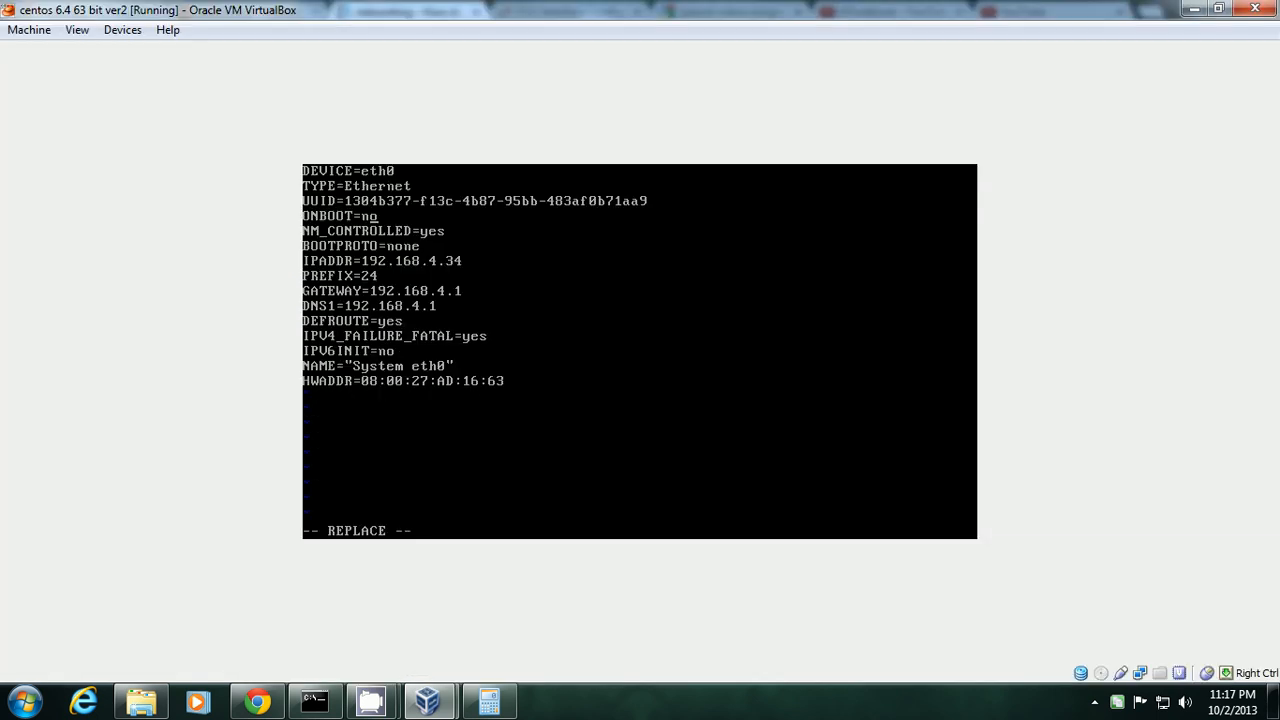
key(Insert)
key(Right)
key(BackSpace)
key(BackSpace)
text(yes)
key(Down)
key(Right)
key(Right)
key(Right)
right_click(427, 700)
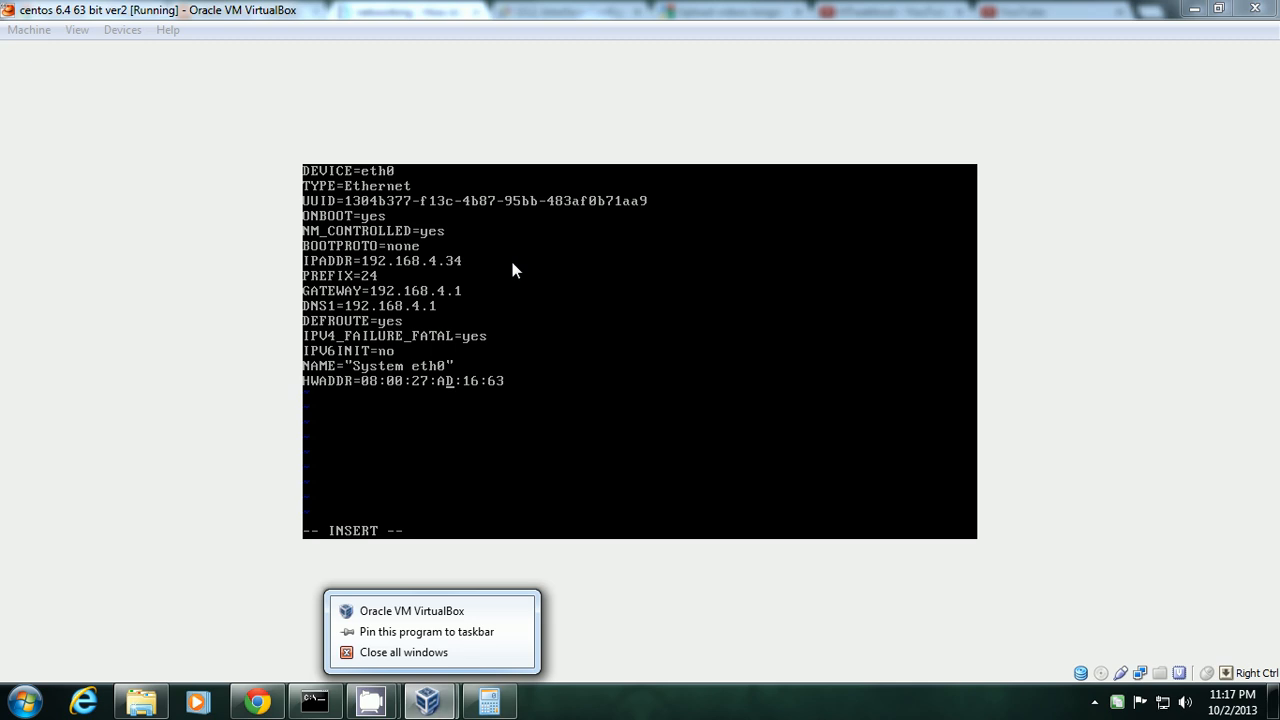
click(427, 700)
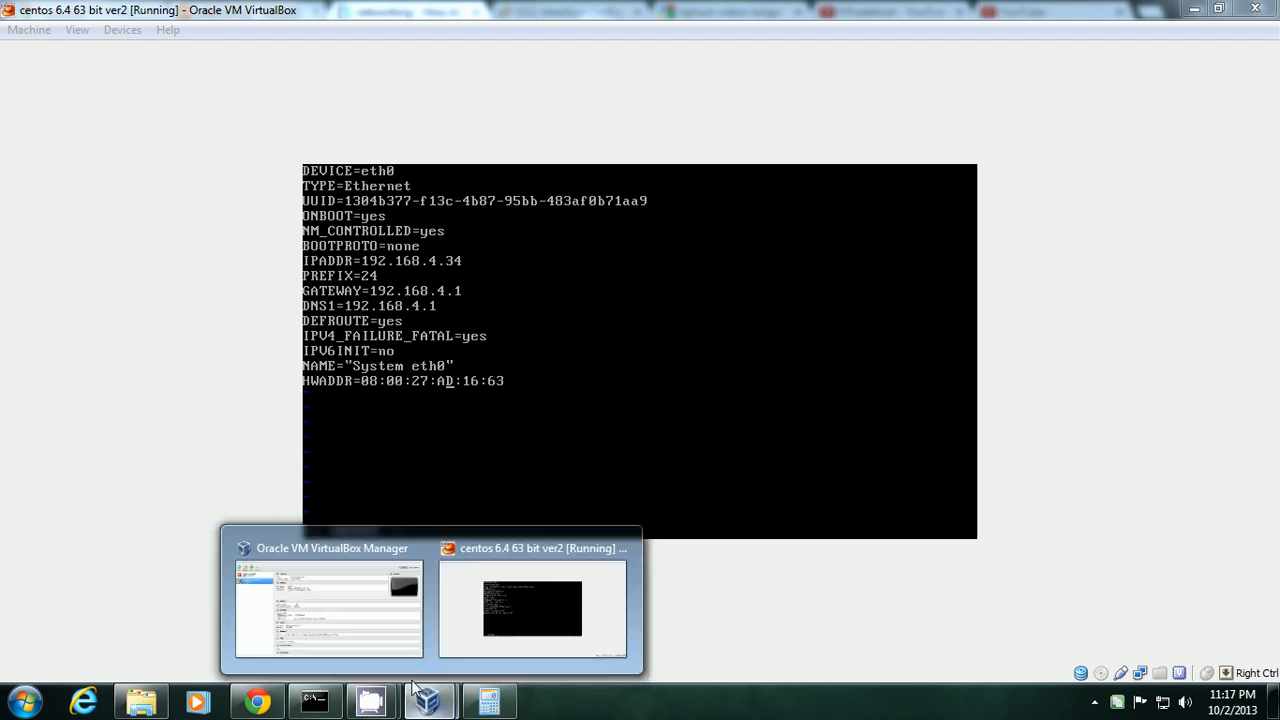
click(360, 620)
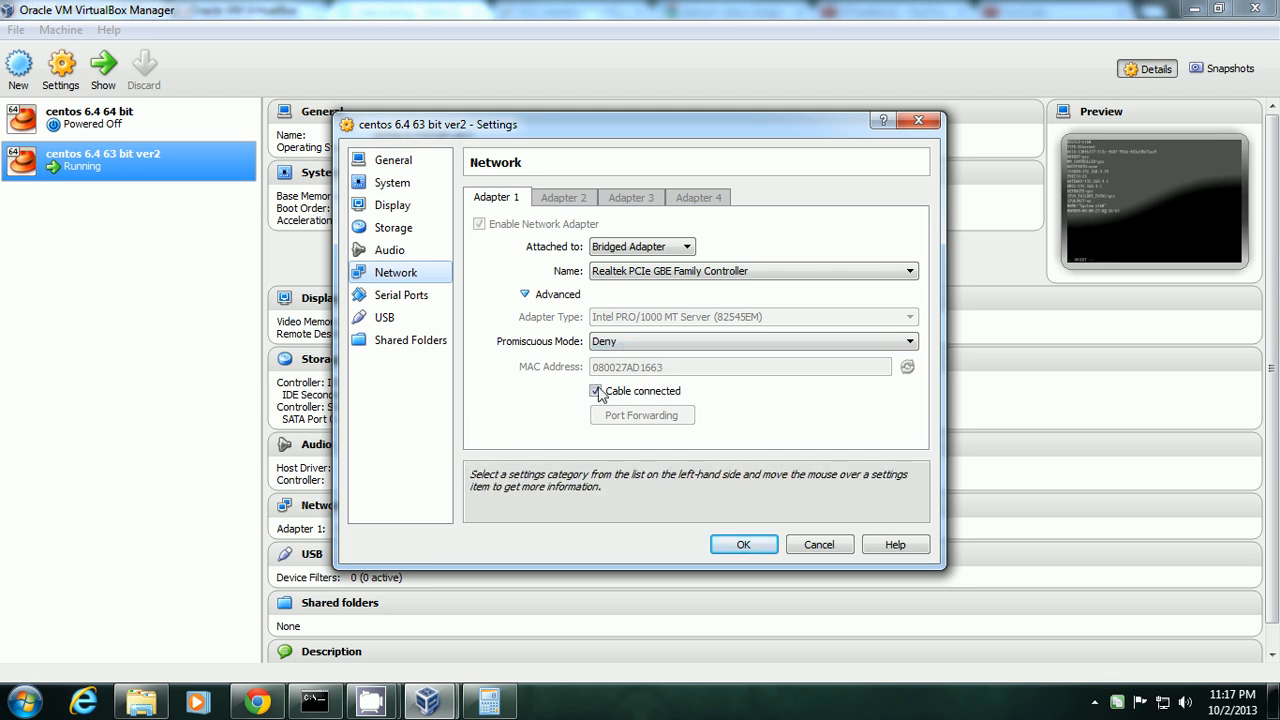
click(918, 121)
click(1195, 9)
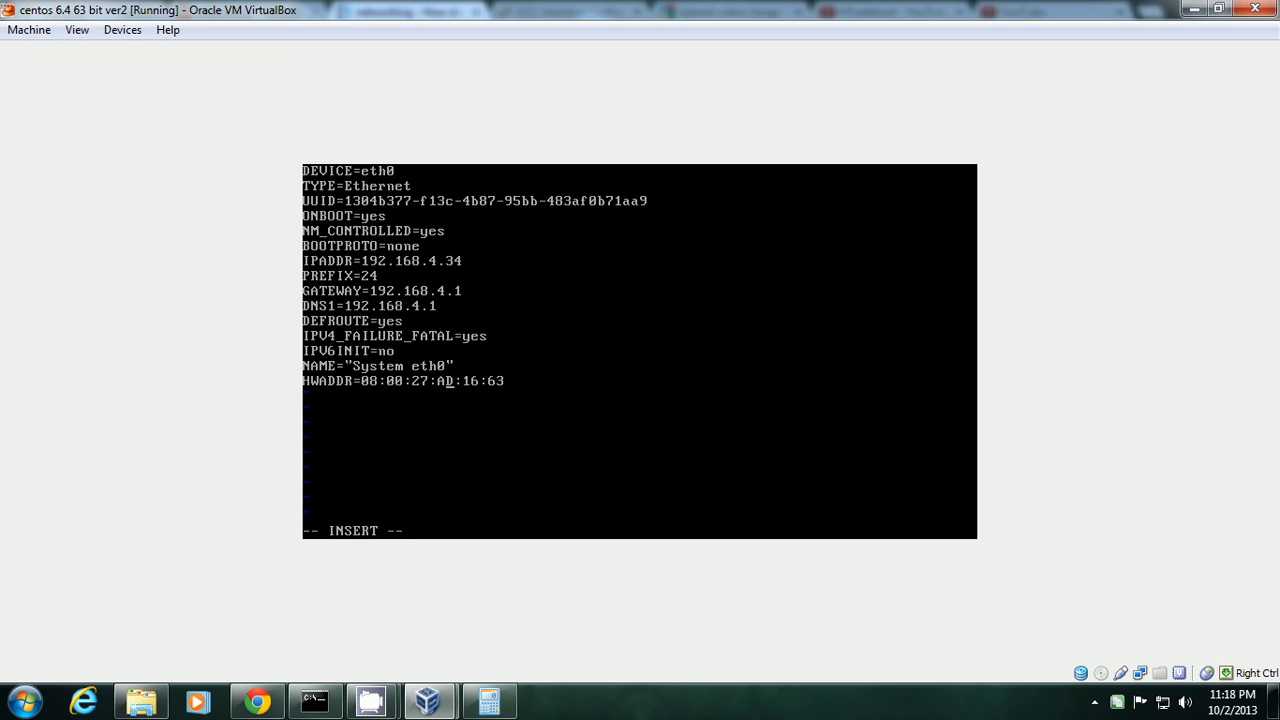
Save ifcfg-eth0 and exit vi with :wq.
key(Escape)
text(:wq)
key(Return)
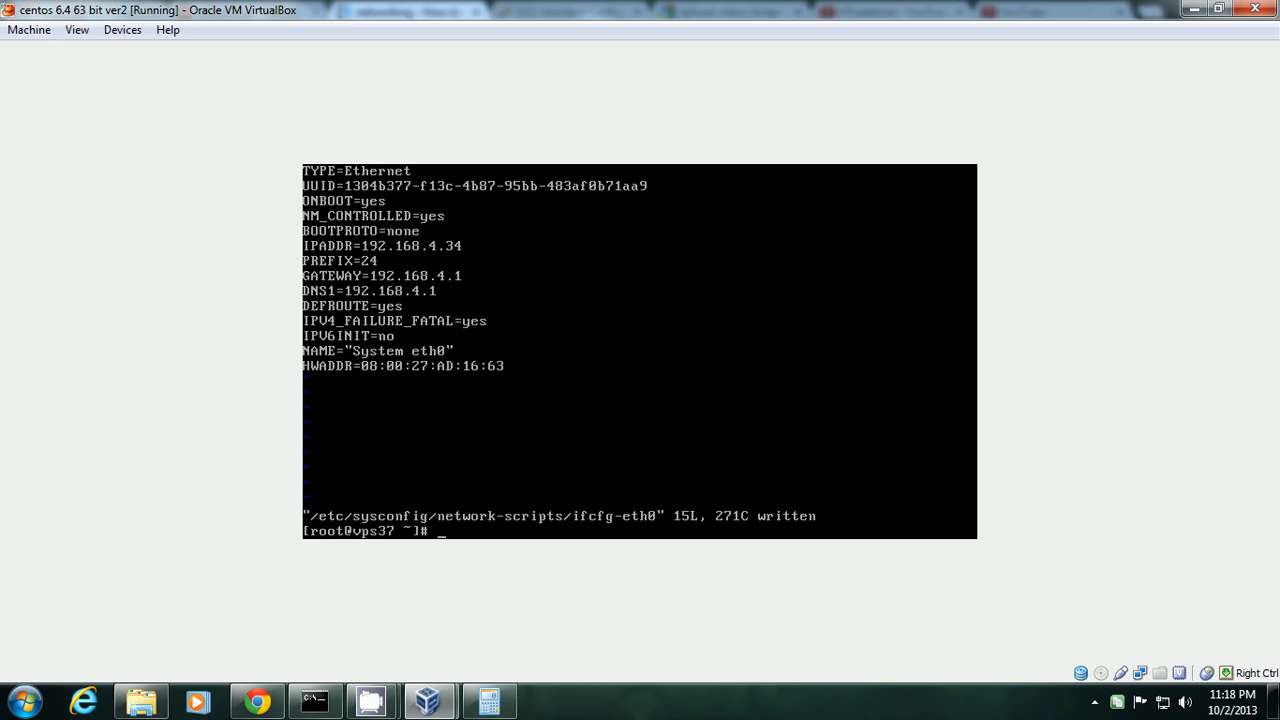
Reopen ifcfg-eth0 to confirm ONBOOT=yes, then quit with :q!
key(Up)
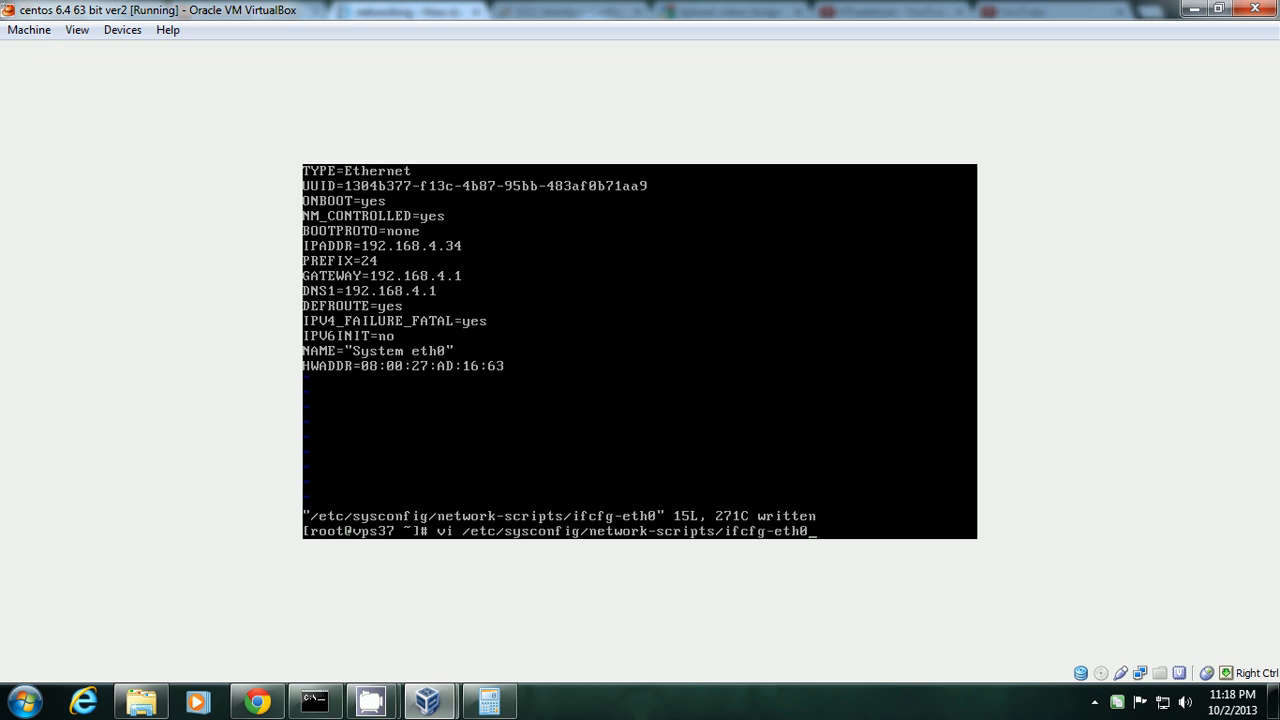
key(Return)
key(Down)
key(Right)
key(Right)
key(Right)
key(Right)
key(Right)
key(Right)
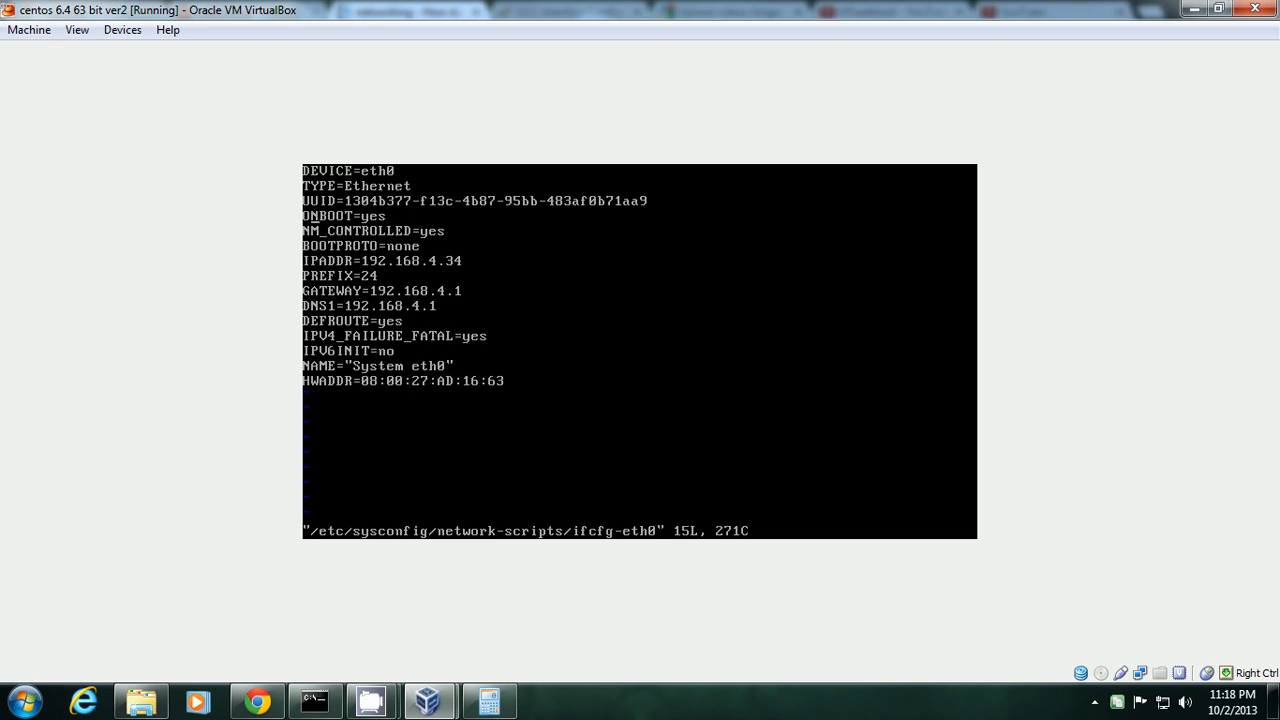
key(Left)
key(Left)
key(Left)
key(Left)
key(Left)
key(Left)
text(:)
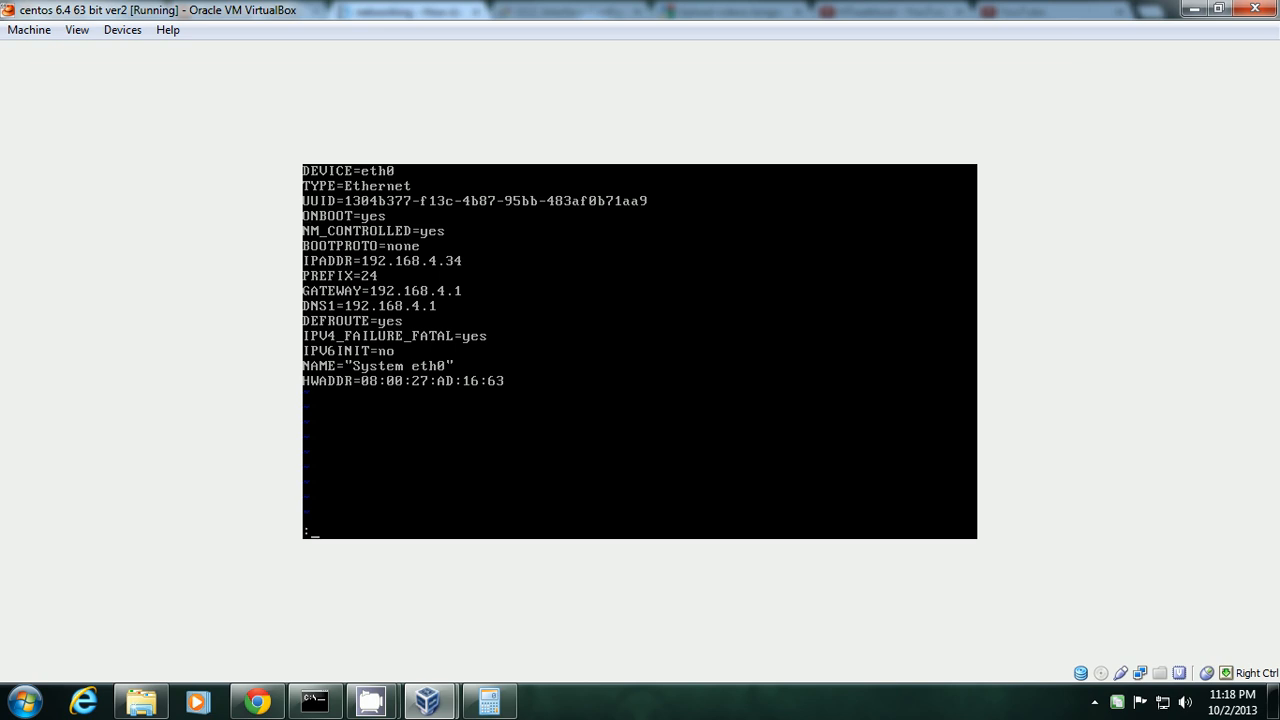
text(q!)
key(Return)
Run 'service network restart' and ifconfig, showing eth0 up at 192.168.4.34.
text(service net)
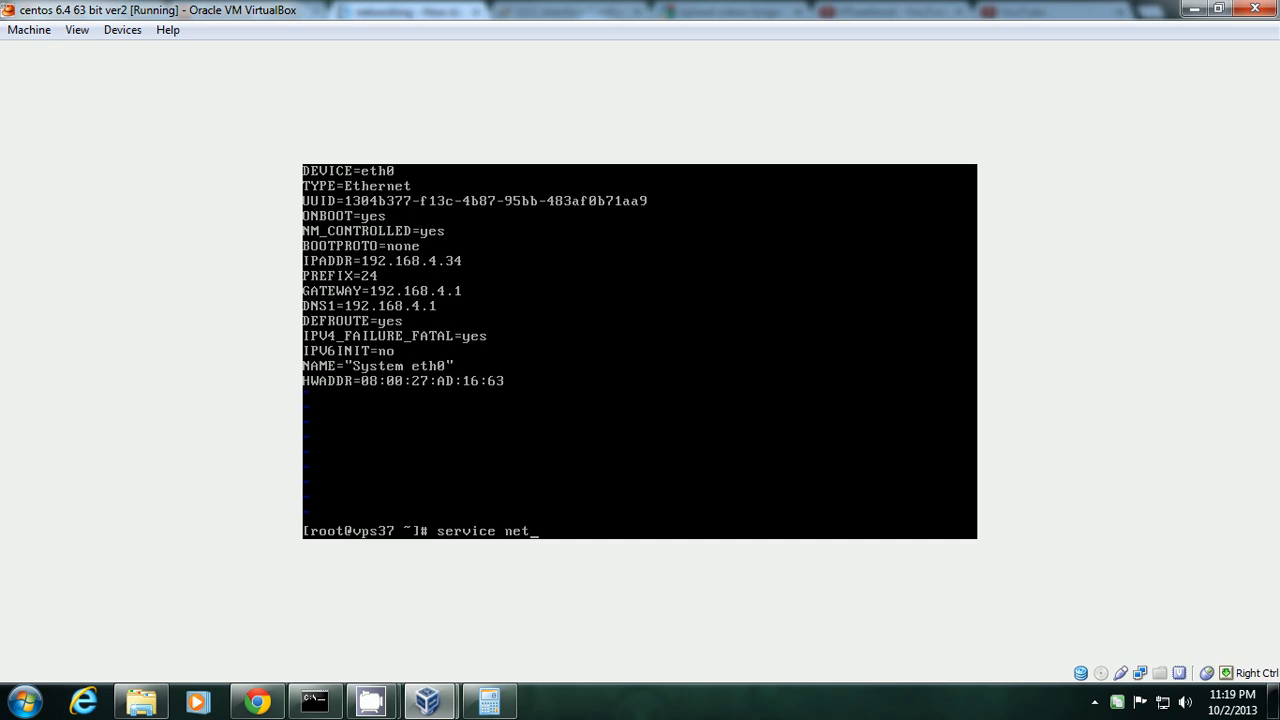
text(work restart)
key(Return)
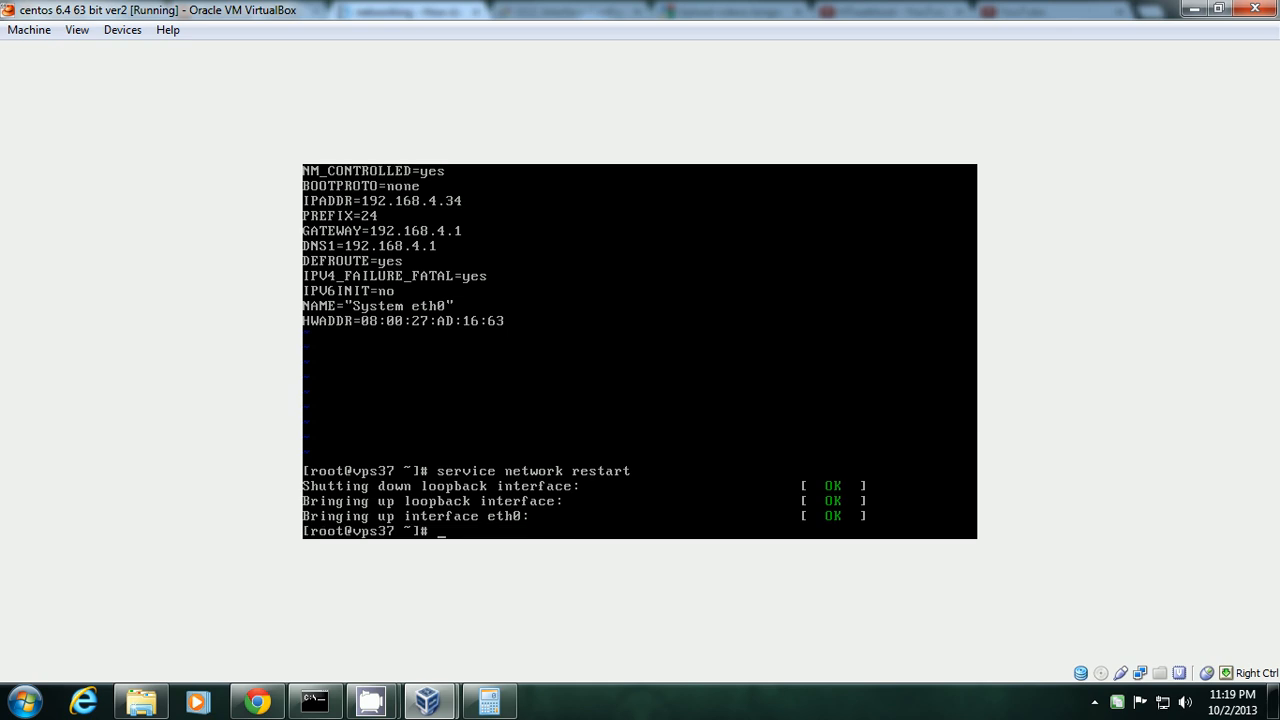
text(ifconfig)
key(Return)
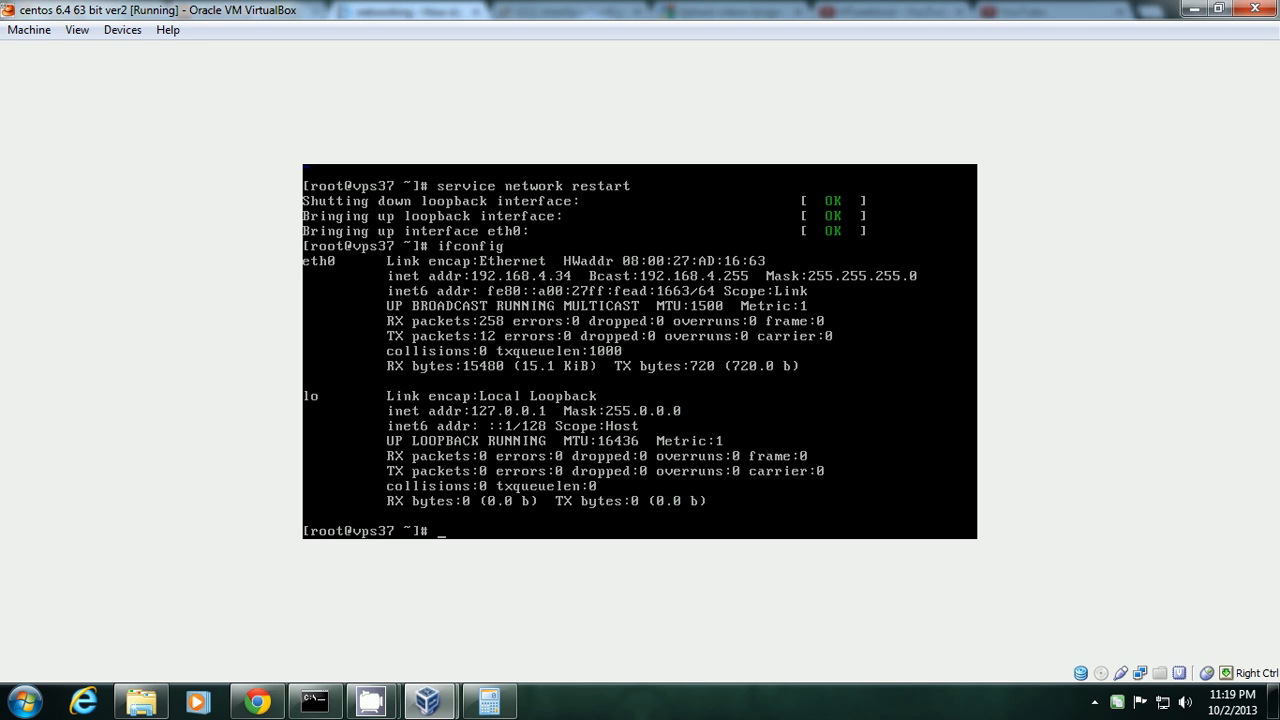
Ping 192.168.4.110, stop it with Ctrl+C, and list interfaces with ifconfig.
text(ping 192.1)
key(BackSpace)
key(BackSpace)
text(.168.4.110)
key(Return)
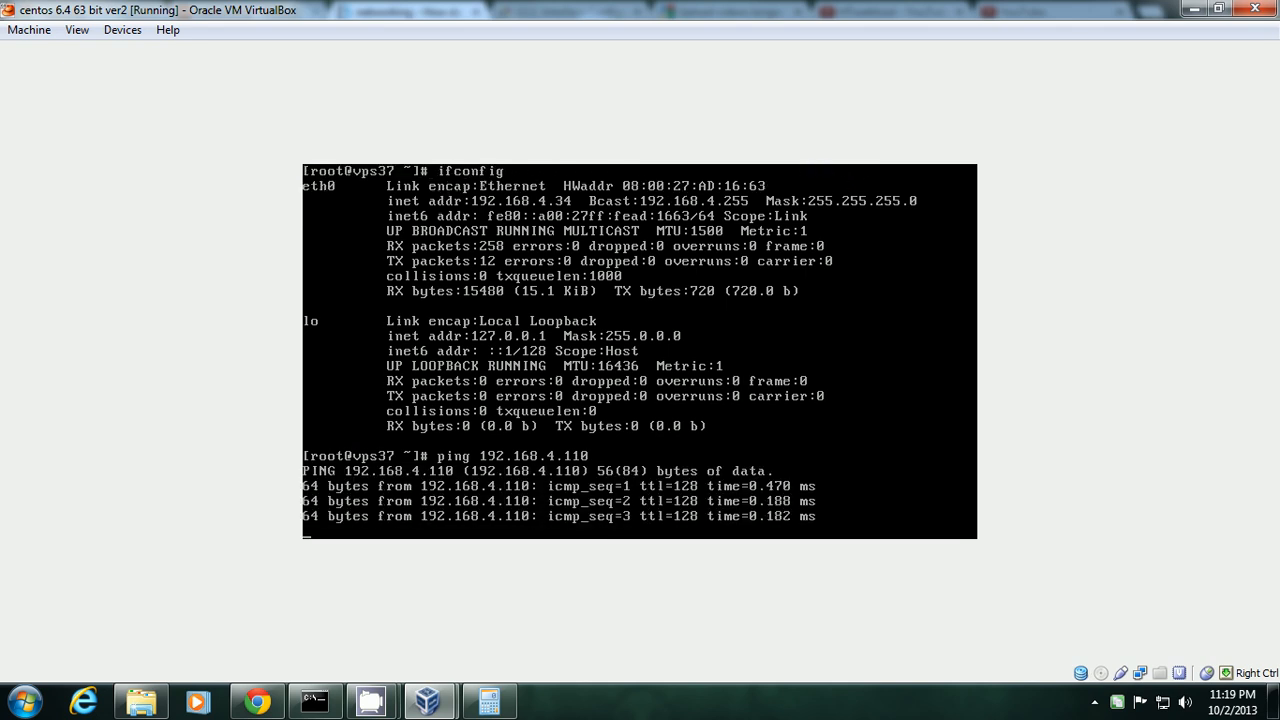
key(ctrl+c)
text(if)
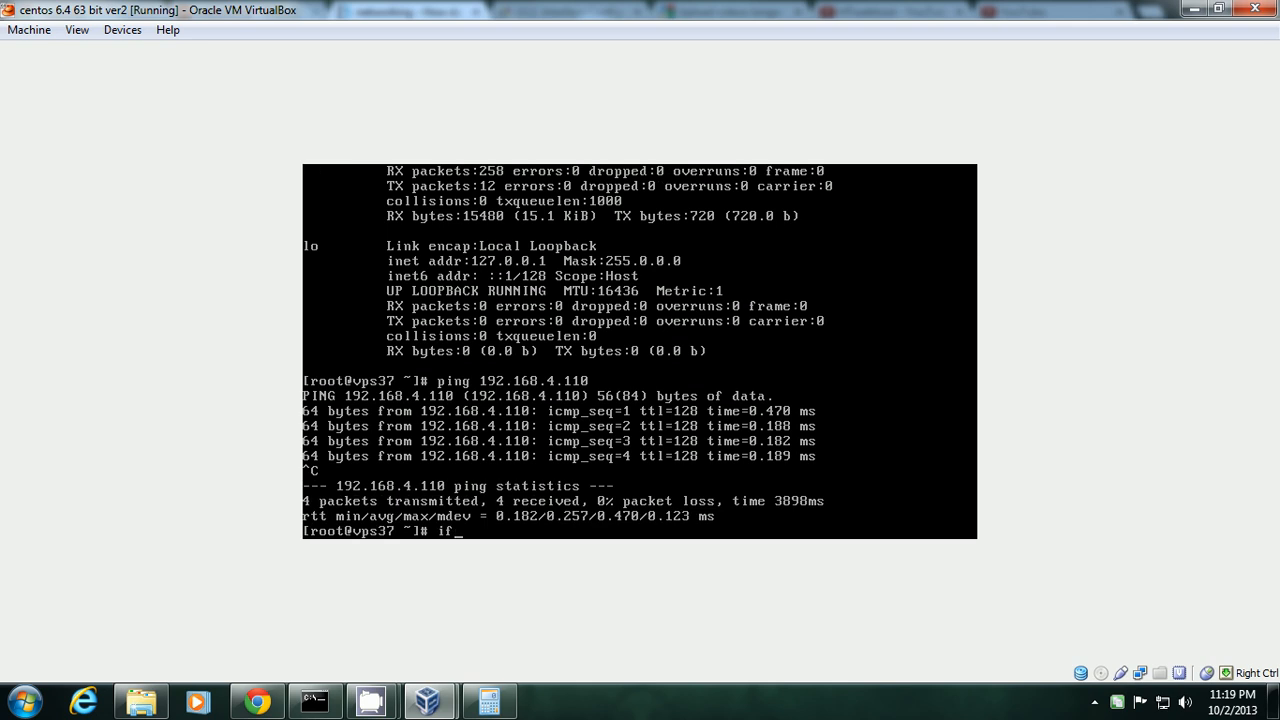
text(config)
key(Return)
Ping google.com with 0% loss, stop it, and rerun ifconfig.
text(p)
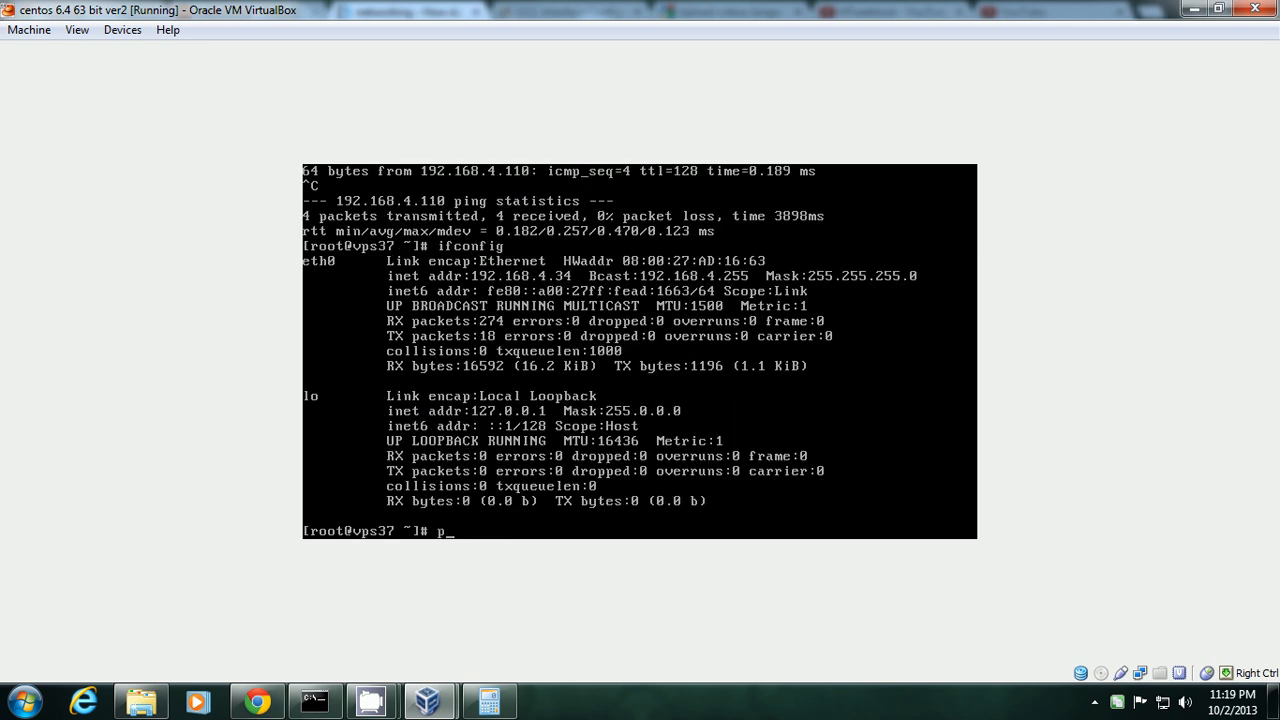
text(ing google.com)
key(Return)
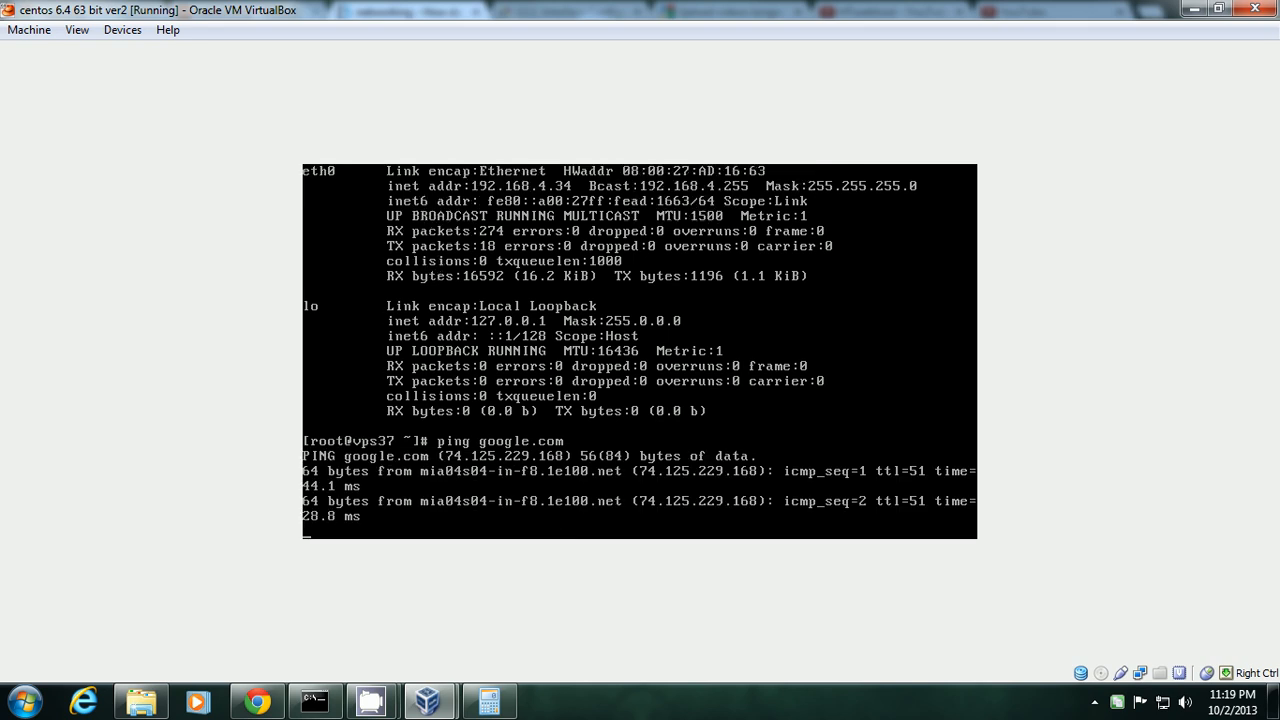
key(ctrl+c)
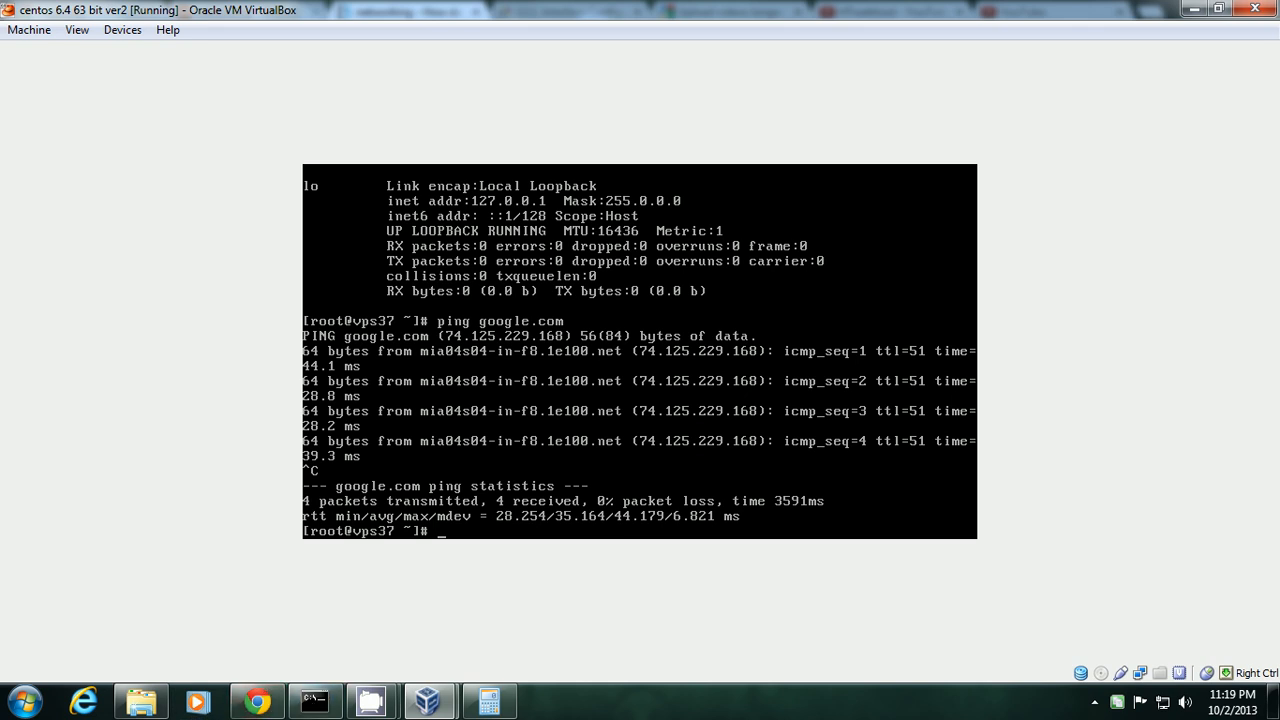
text(ifconfig)
key(Return)
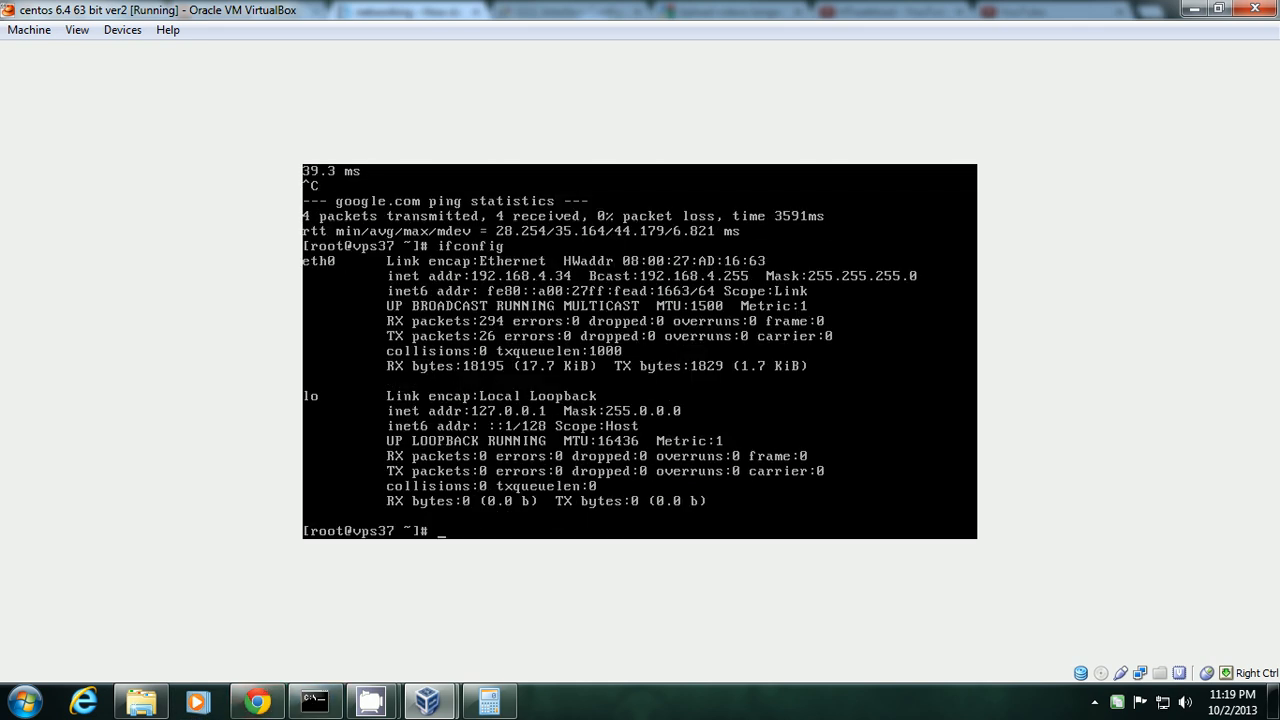
From a host Command Prompt, ping 192.168.4.34 with four replies, then minimize it.
right_click(318, 703)
click(327, 619)
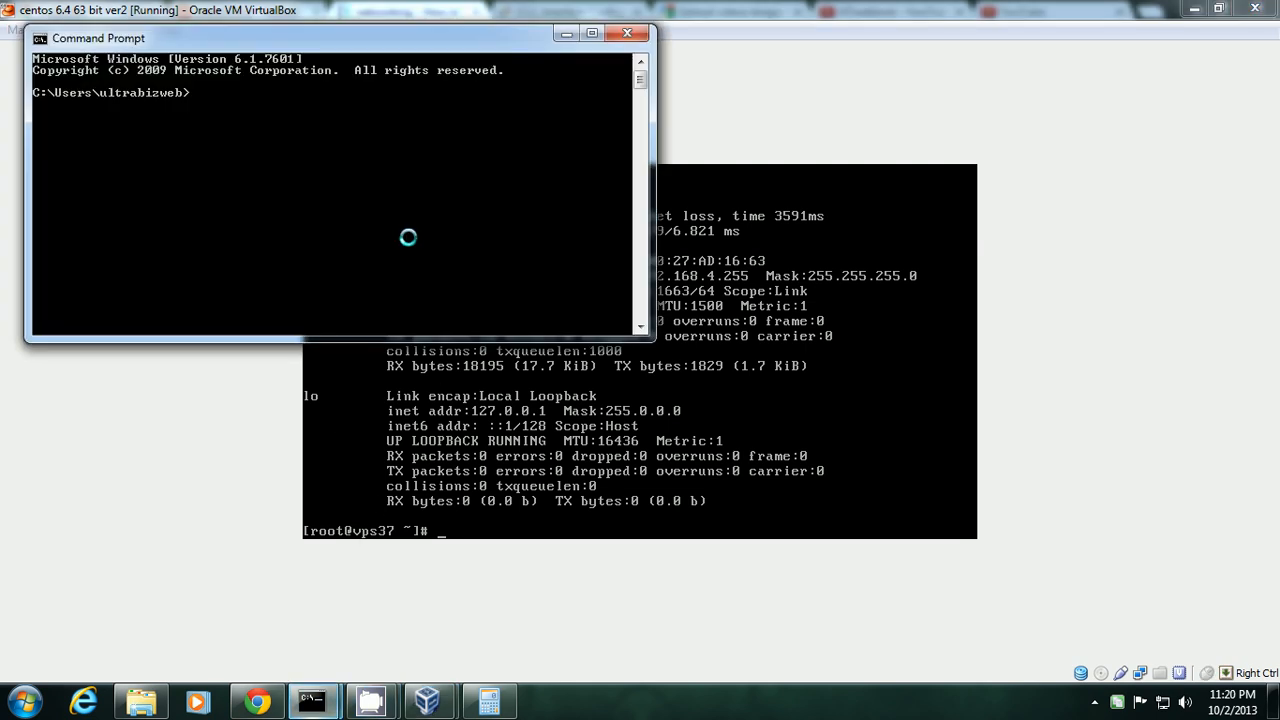
text(ping)
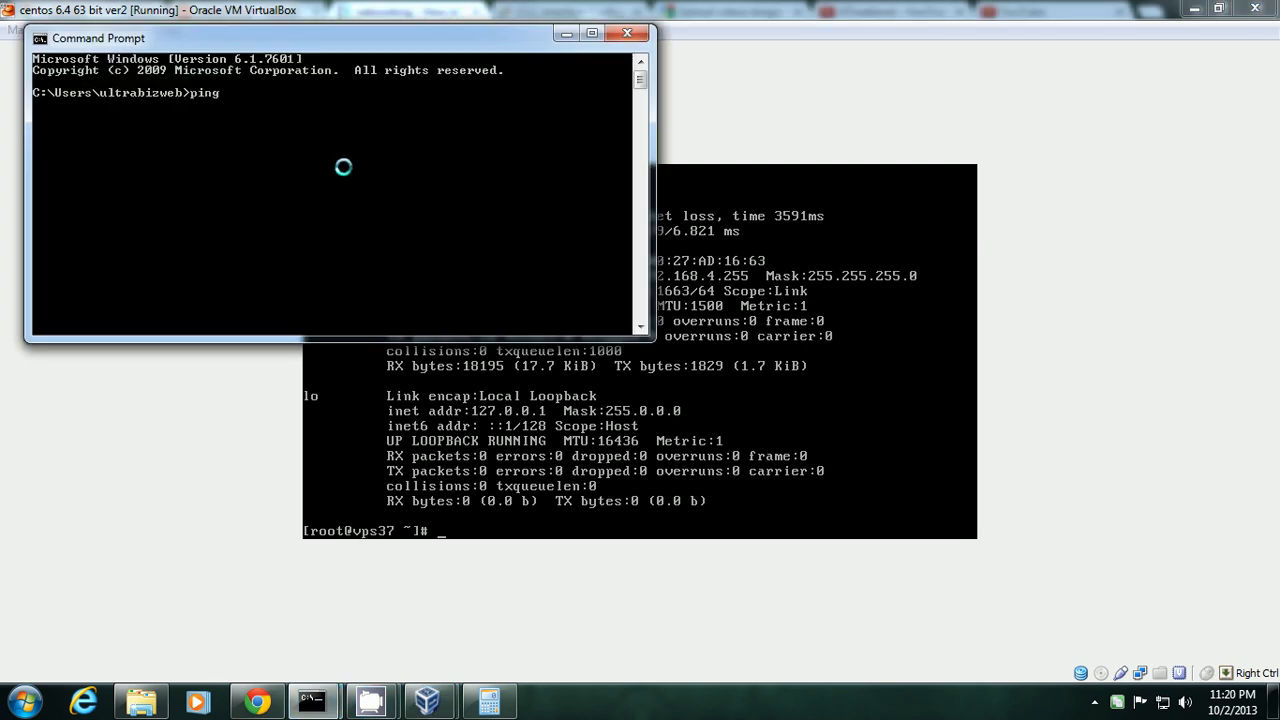
text( 192.168.4.34)
key(Return)
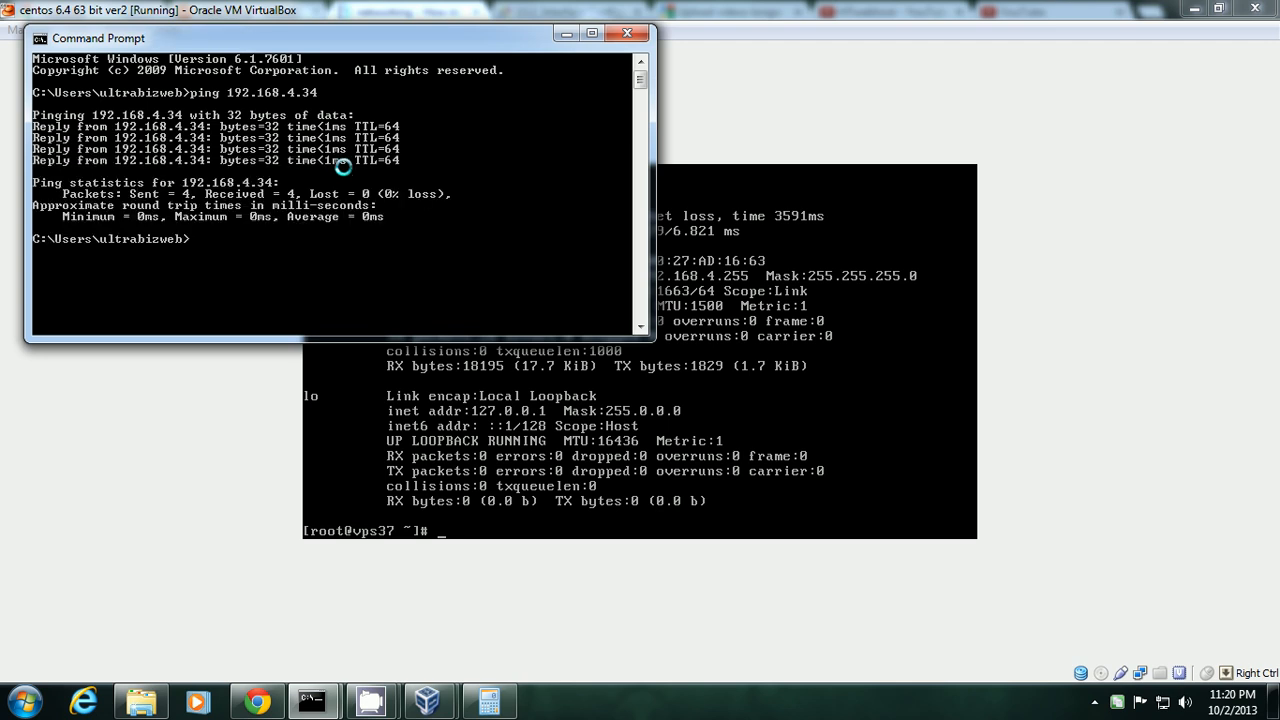
click(567, 34)
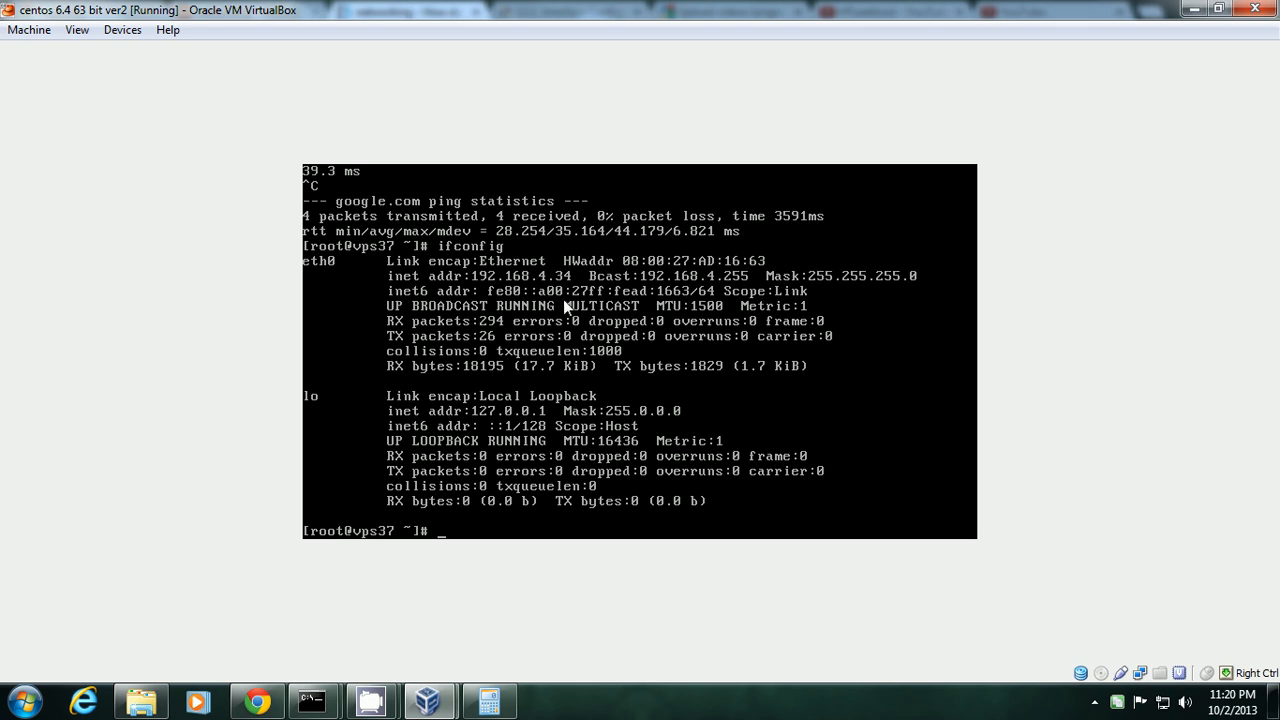
text(shutdown -h now)
Run 'shutdown -h now' to power off the CentOS VM, then minimize the browser to reveal the desktop.
key(Return)
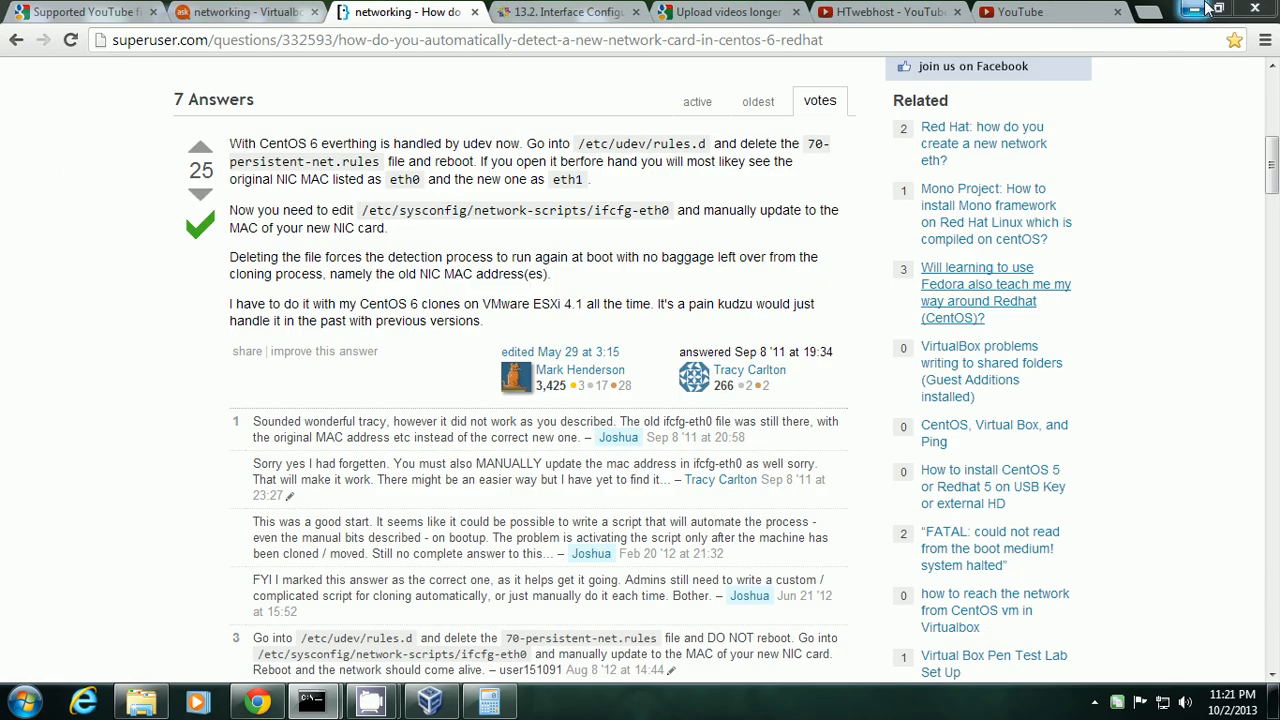
click(1203, 10)
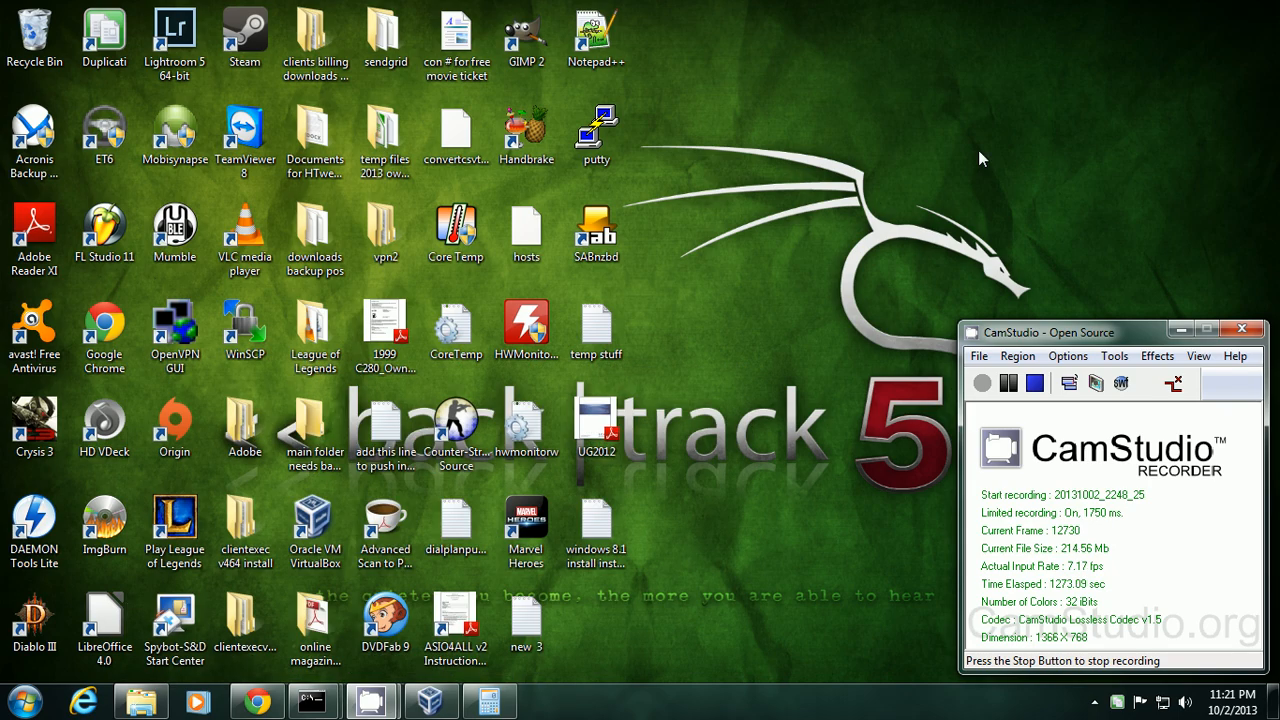
Restore the VirtualBox Manager, confirm 'centos 6.4 63 bit ver2' shows Powered Off, and close it.
click(430, 703)
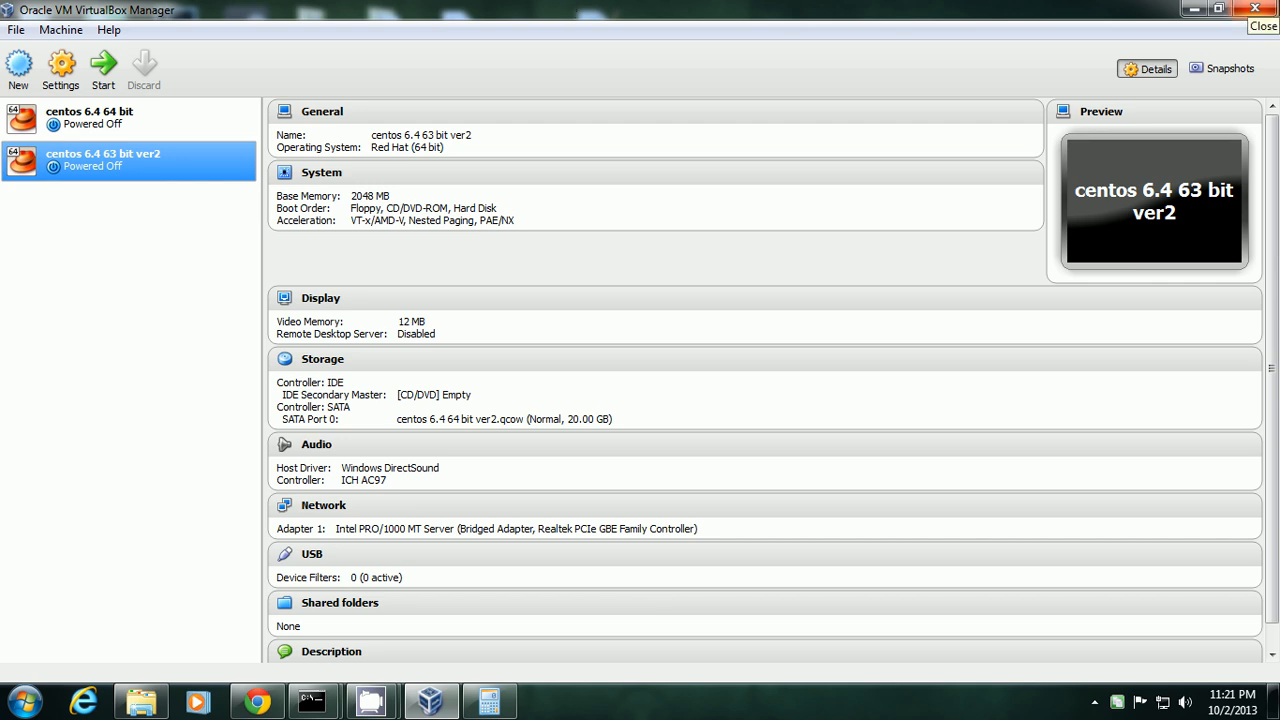
click(1255, 9)
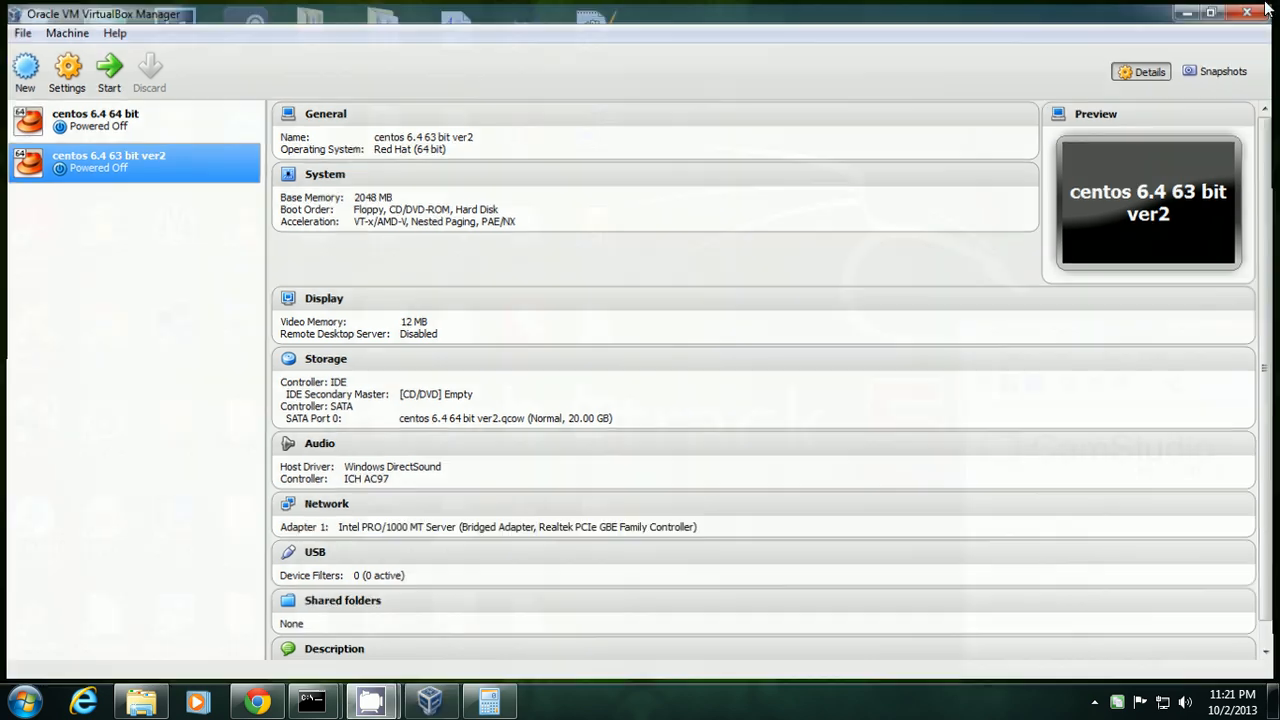